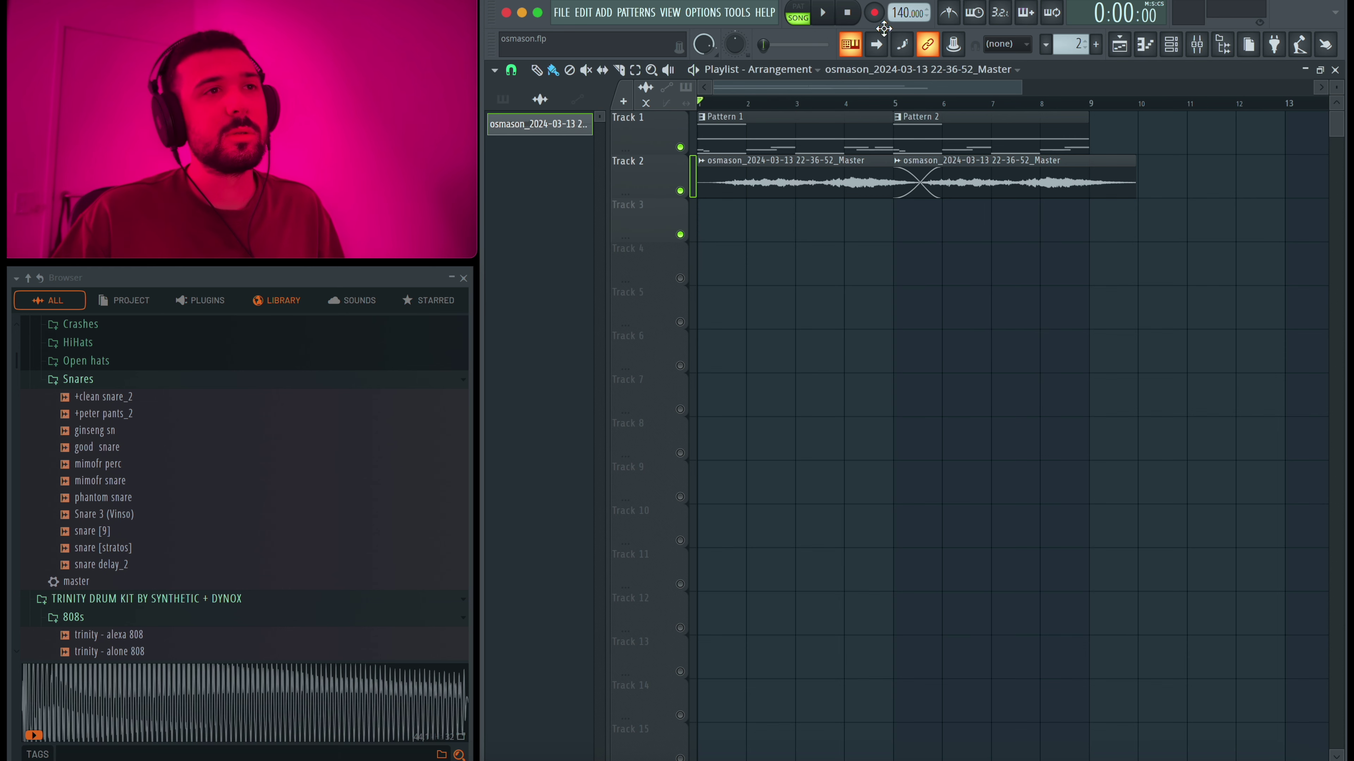
Step: Play the arrangement, leave the Machine piano roll and examine the preset loaded in the Serum channel
{"action": "key", "text": "space"}
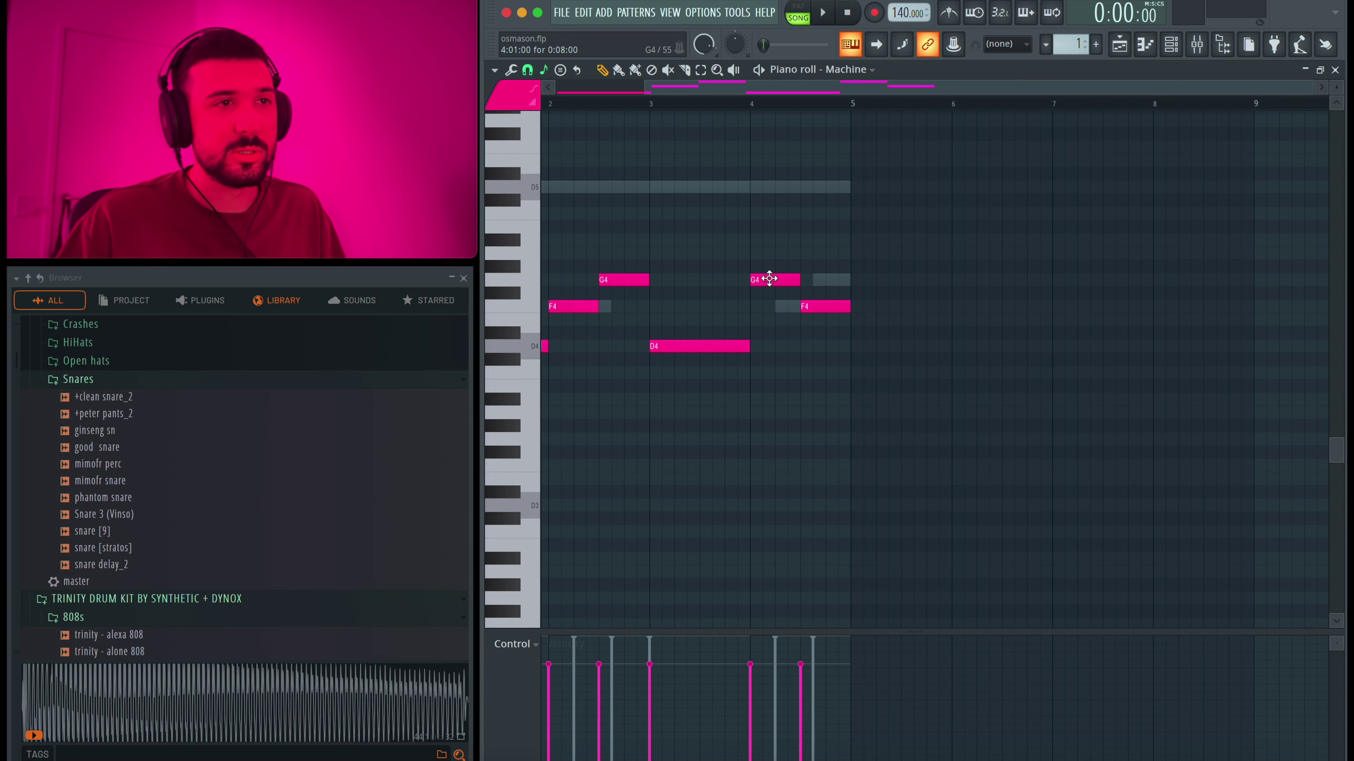
{"action": "left_click", "coordinate": [1305, 70]}
{"action": "left_click", "coordinate": [912, 307]}
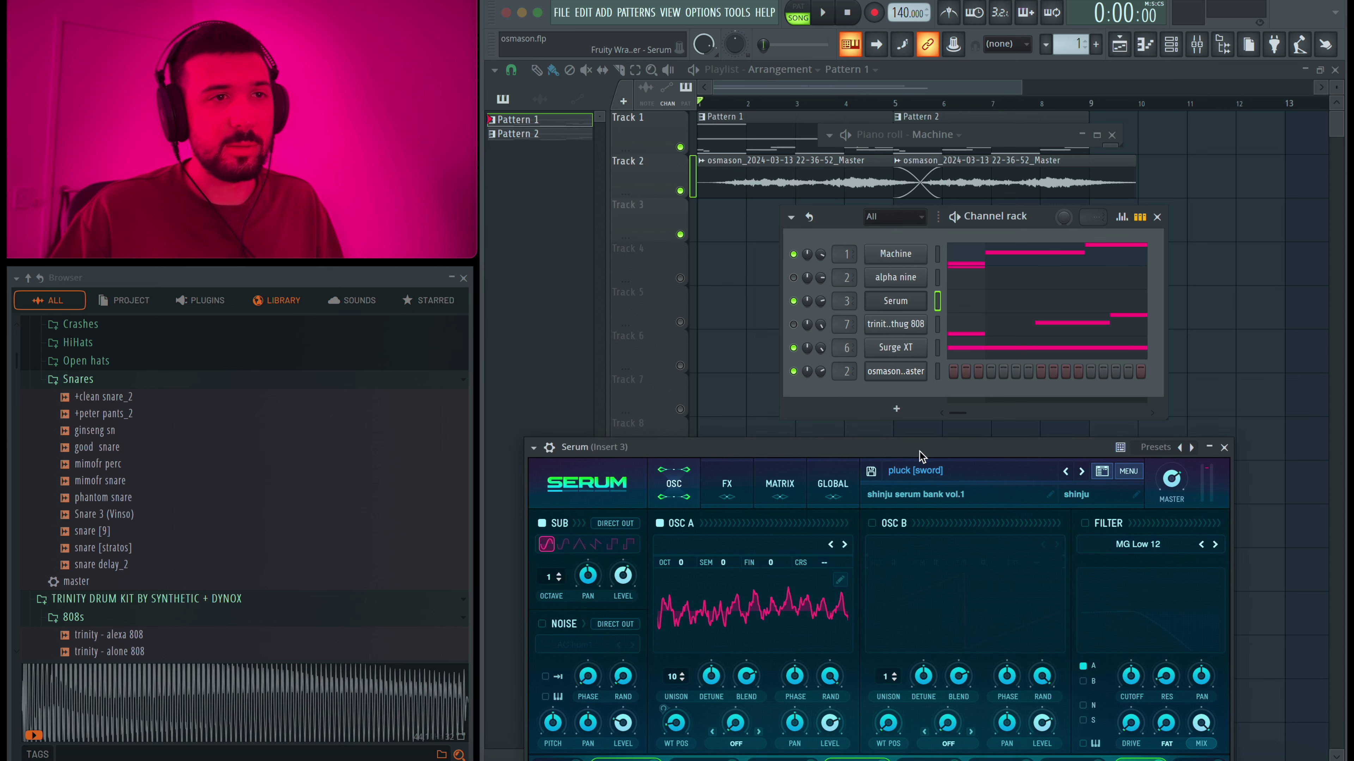
{"action": "left_click_drag", "start_coordinate": [922, 453], "coordinate": [875, 299]}
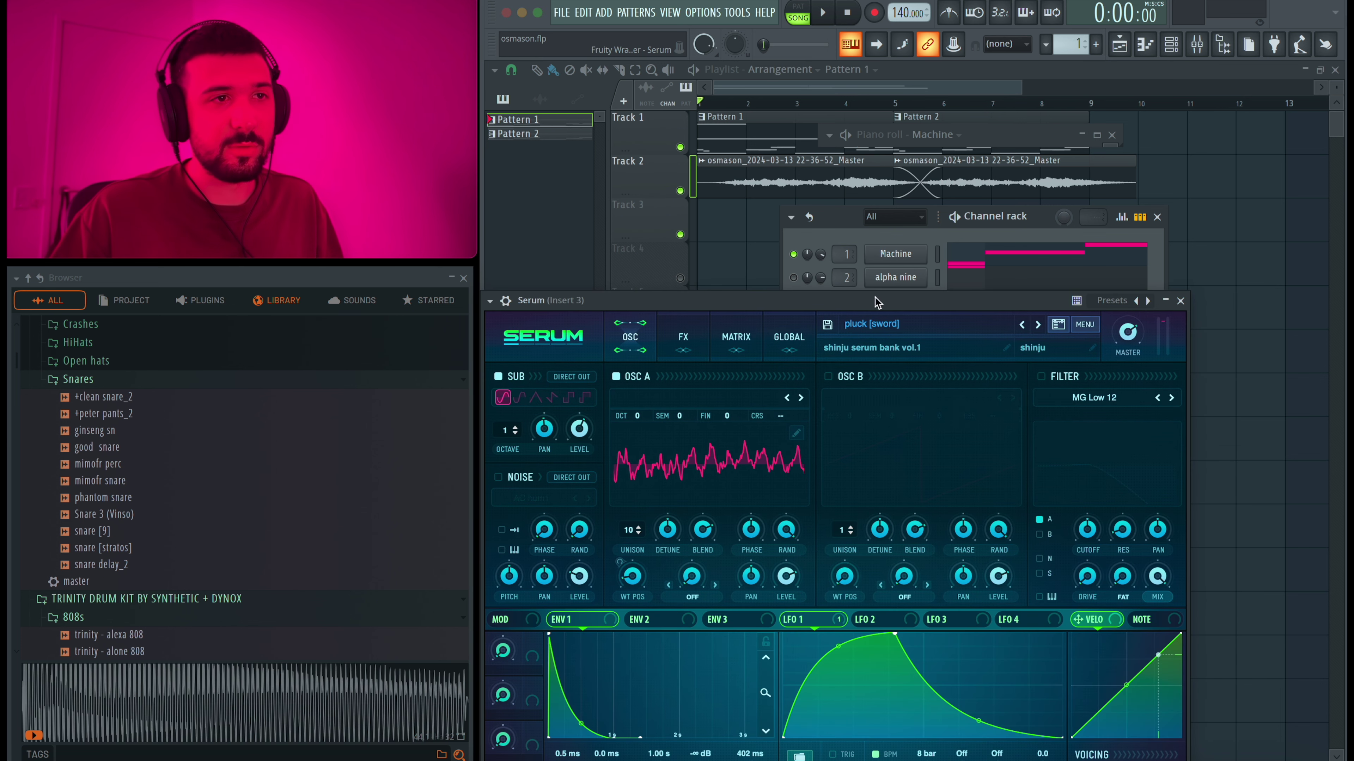
{"action": "left_click", "coordinate": [1180, 300]}
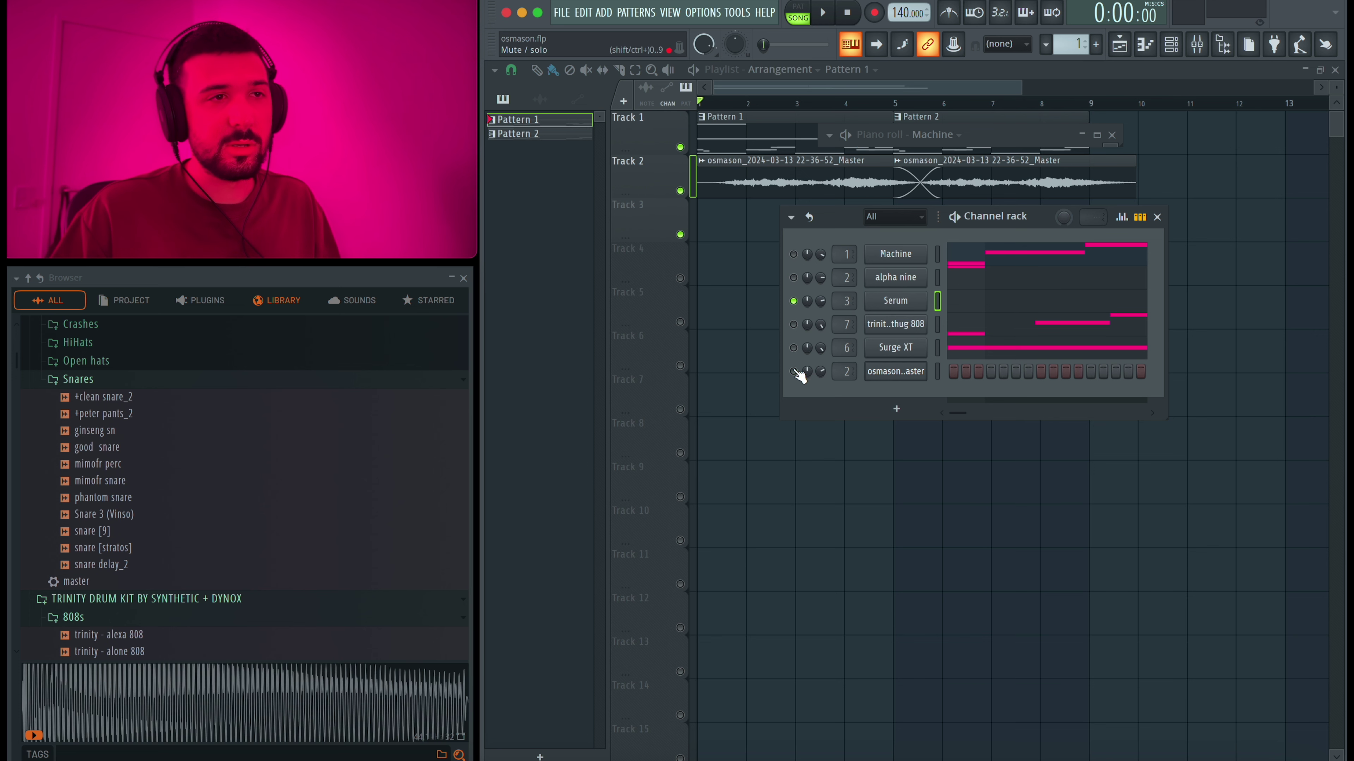
Step: Listen to the soloed Serum channel and examine its notes in the piano roll
{"action": "left_click", "coordinate": [1006, 307]}
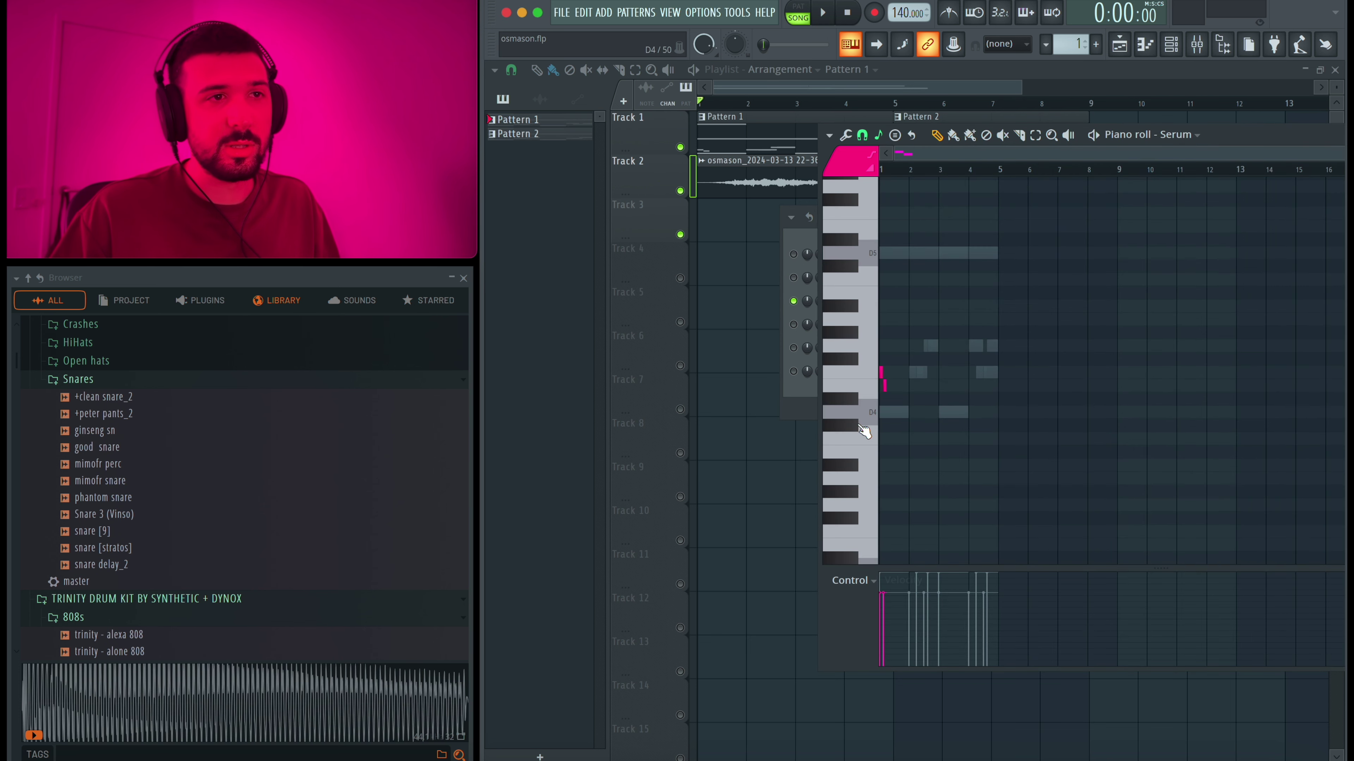
{"action": "scroll", "coordinate": [863, 430], "scroll_direction": "up", "scroll_amount": 5}
{"action": "key", "text": "space"}
{"action": "key", "text": "space"}
{"action": "scroll", "coordinate": [926, 410], "scroll_direction": "down", "scroll_amount": 3}
{"action": "left_click_drag", "start_coordinate": [1263, 136], "coordinate": [975, 649]}
Step: Switch the solo from Serum to Surge XT, examine its patch and play its notes in the piano roll
{"action": "left_click", "coordinate": [794, 301]}
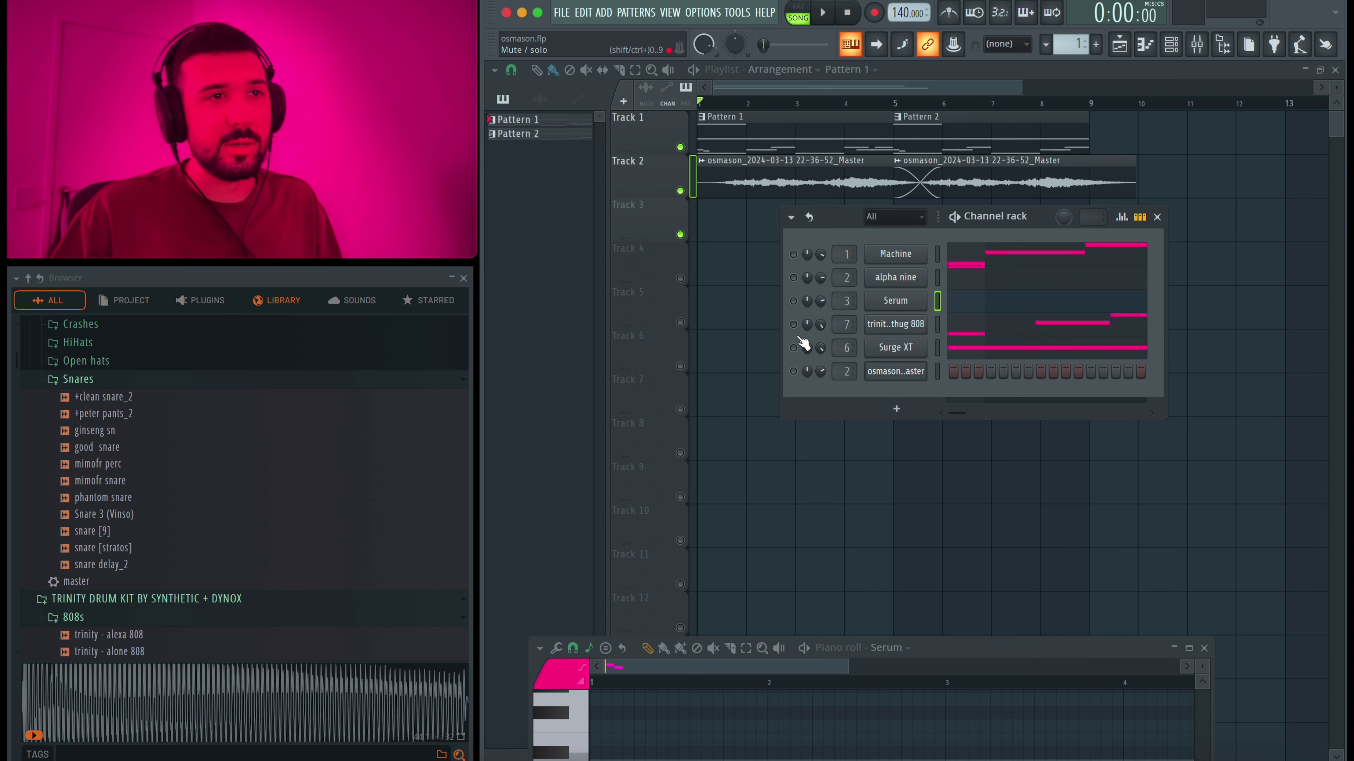
{"action": "left_click", "coordinate": [915, 349]}
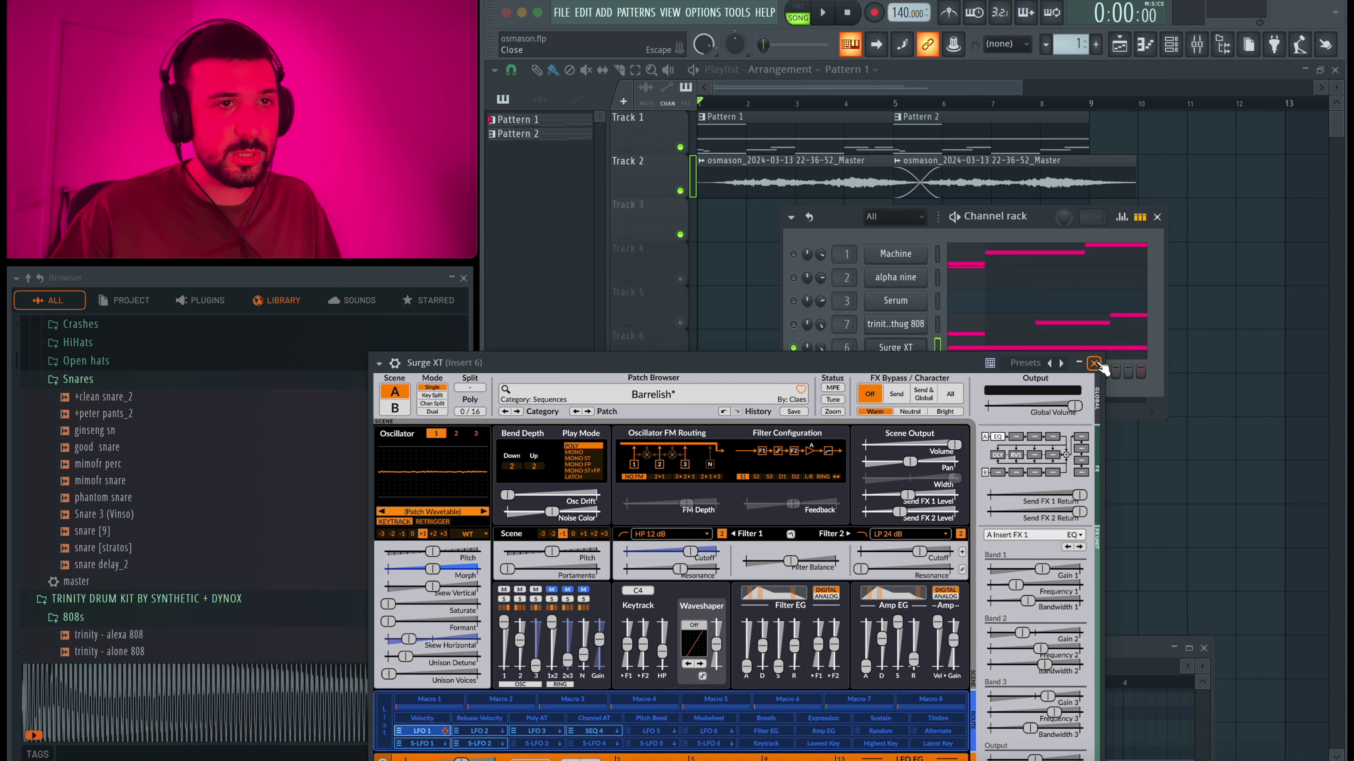
{"action": "left_click", "coordinate": [963, 347]}
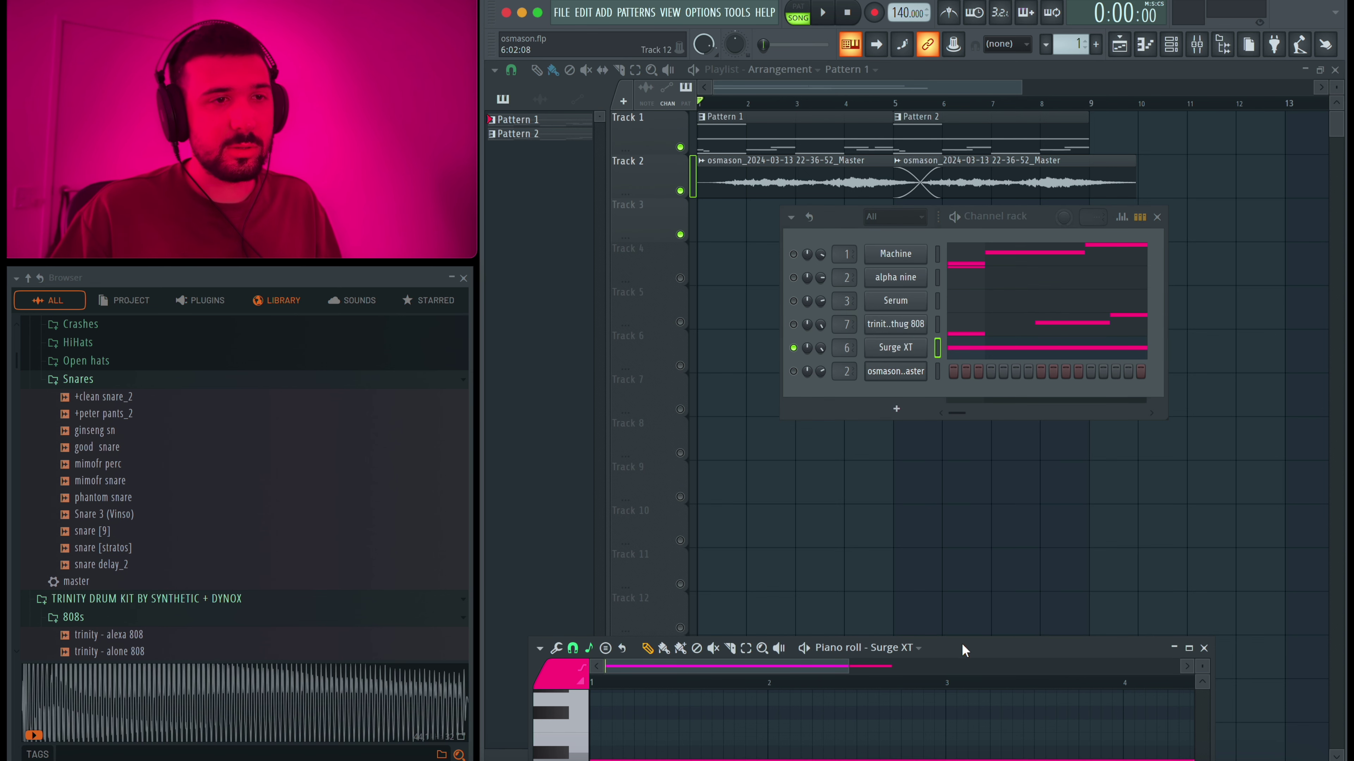
{"action": "left_click_drag", "start_coordinate": [962, 649], "coordinate": [939, 286]}
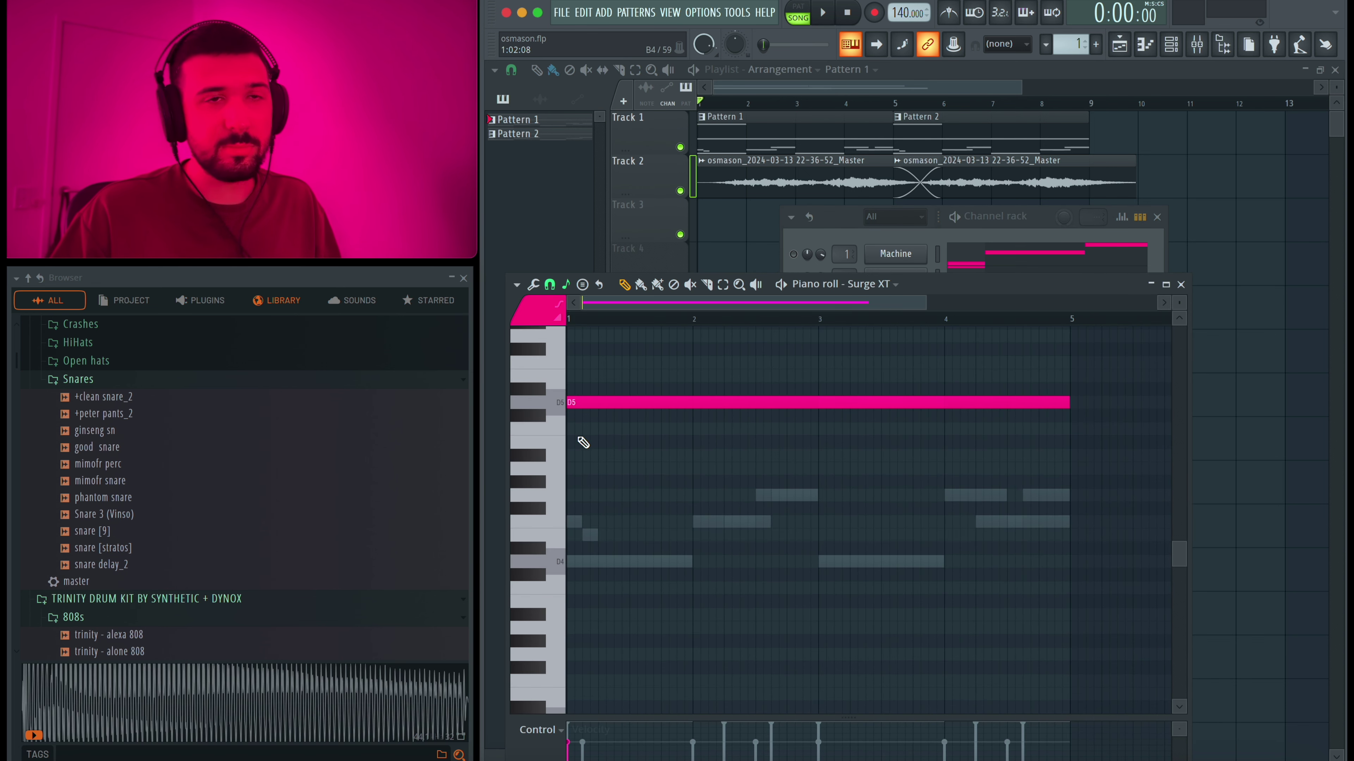
{"action": "key", "text": "space"}
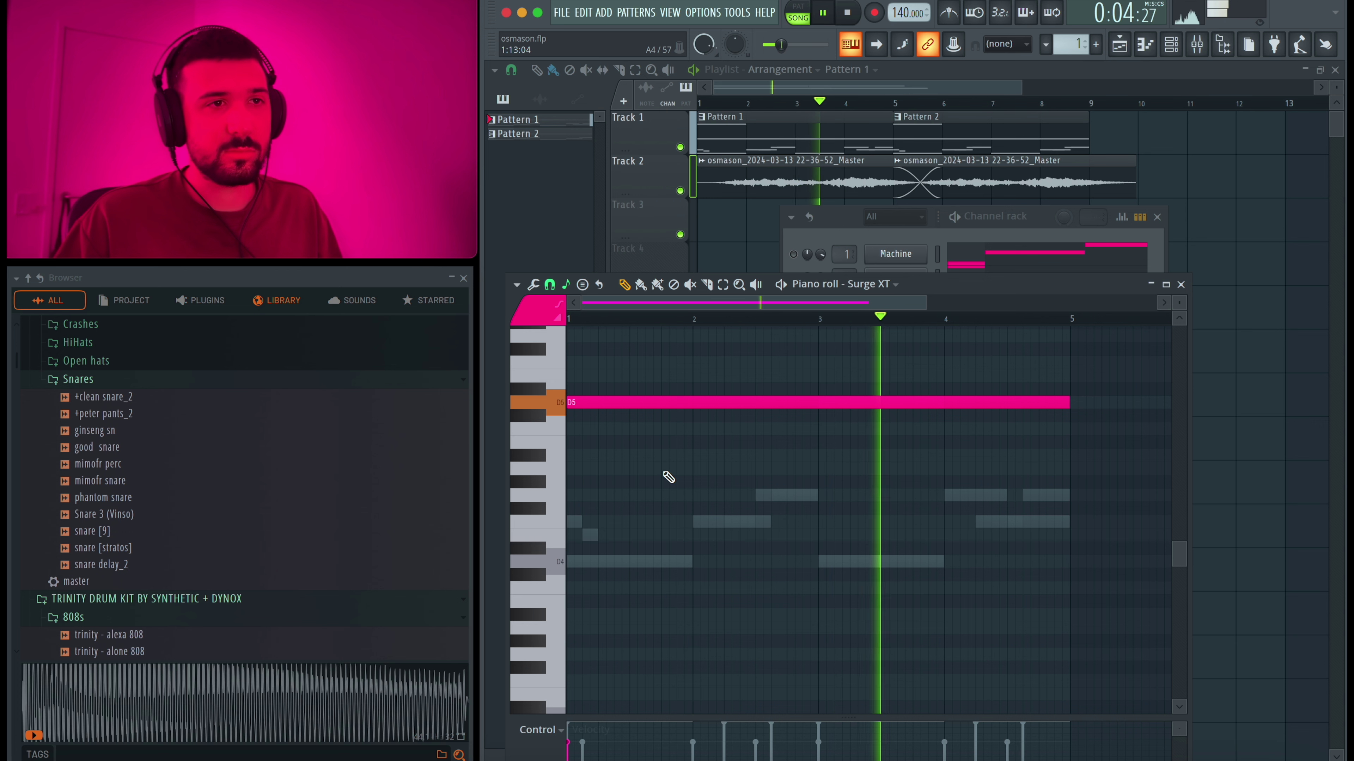
{"action": "key", "text": "space"}
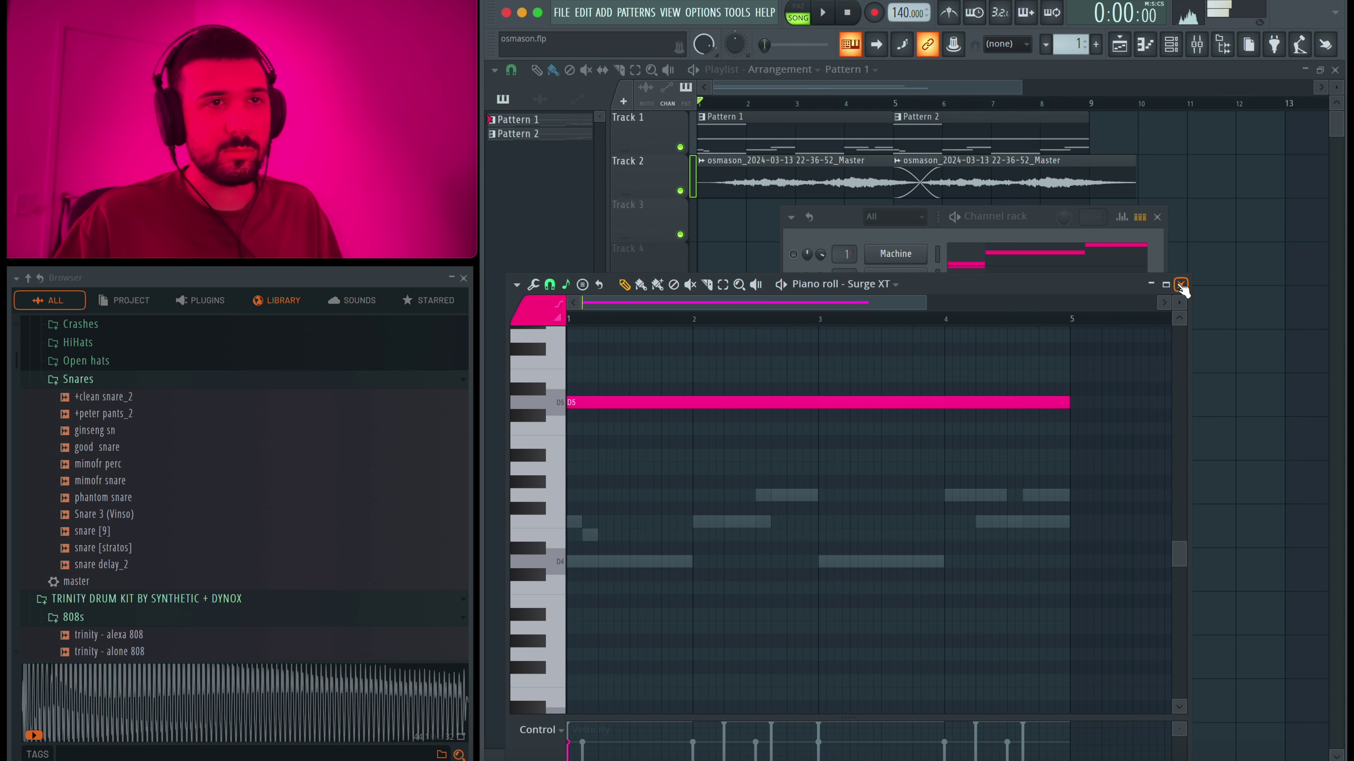
{"action": "left_click", "coordinate": [1180, 285]}
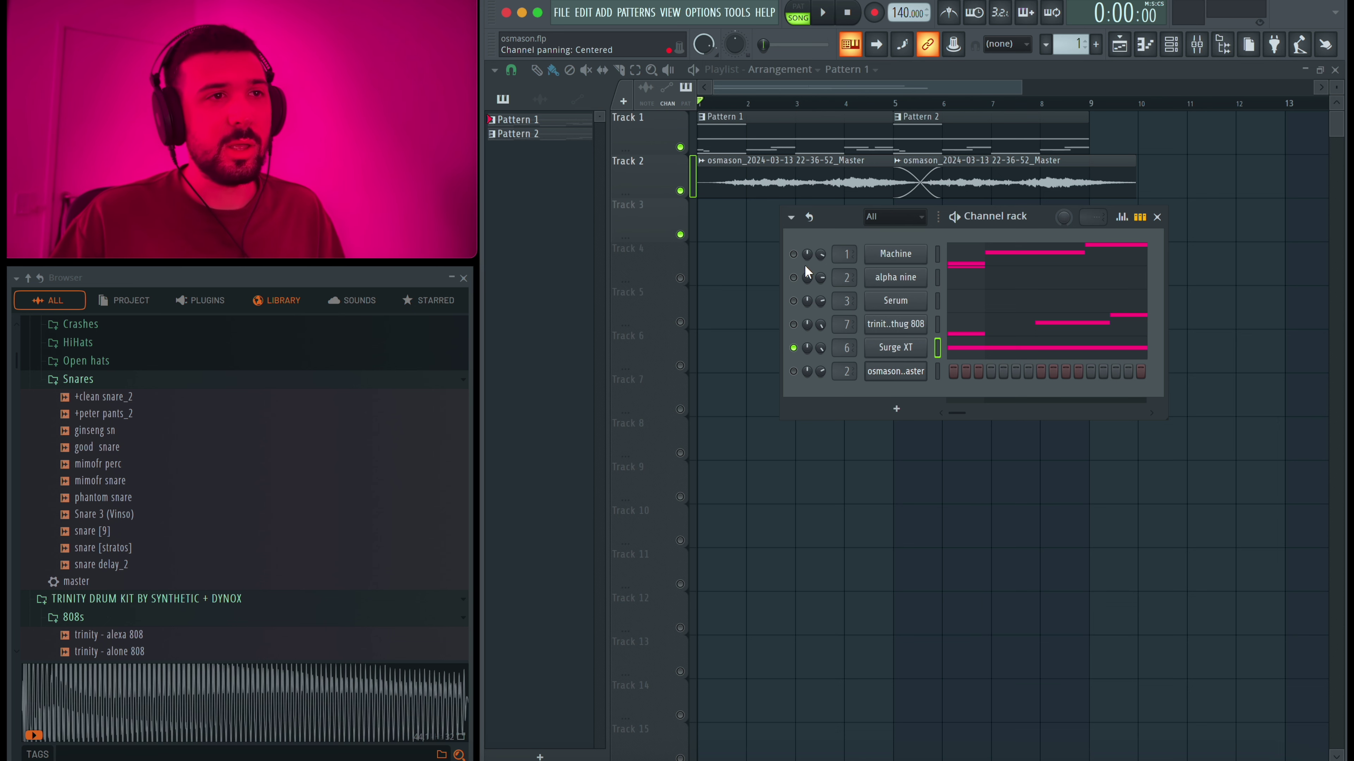
Step: Load the AU version of Ozone Imager 2 in mixer insert 1's first effect slot and widen the stereo image to about 78%
{"action": "key", "text": "F9"}
{"action": "key", "text": "space"}
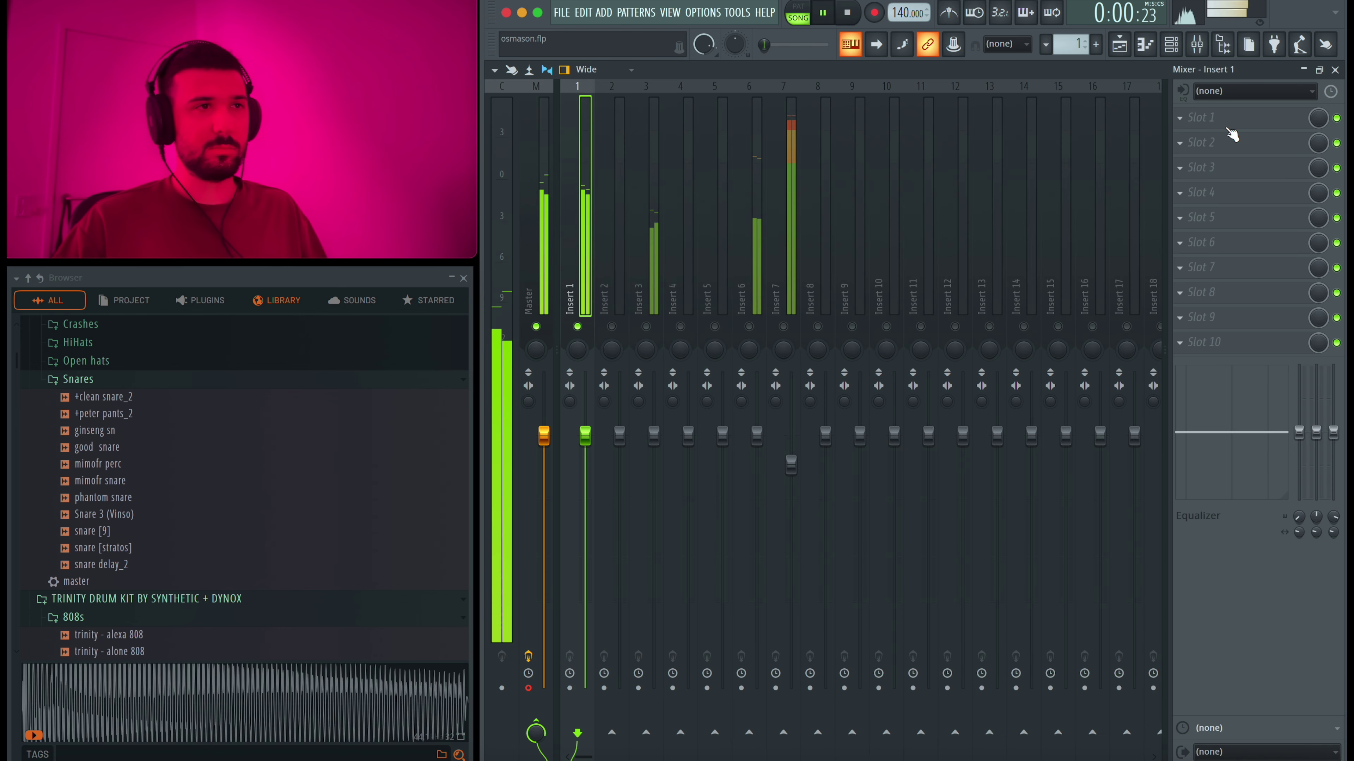
{"action": "left_click", "coordinate": [1225, 118]}
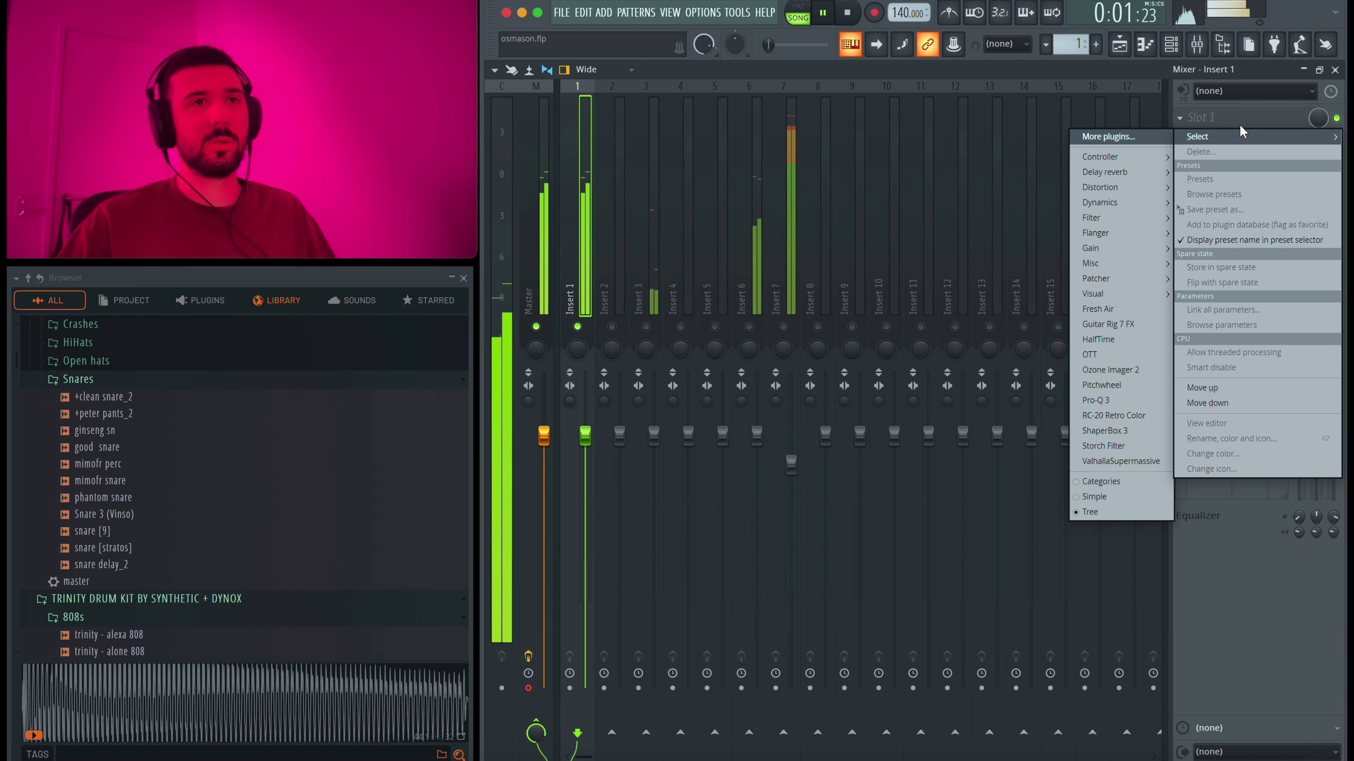
{"action": "left_click", "coordinate": [1137, 137]}
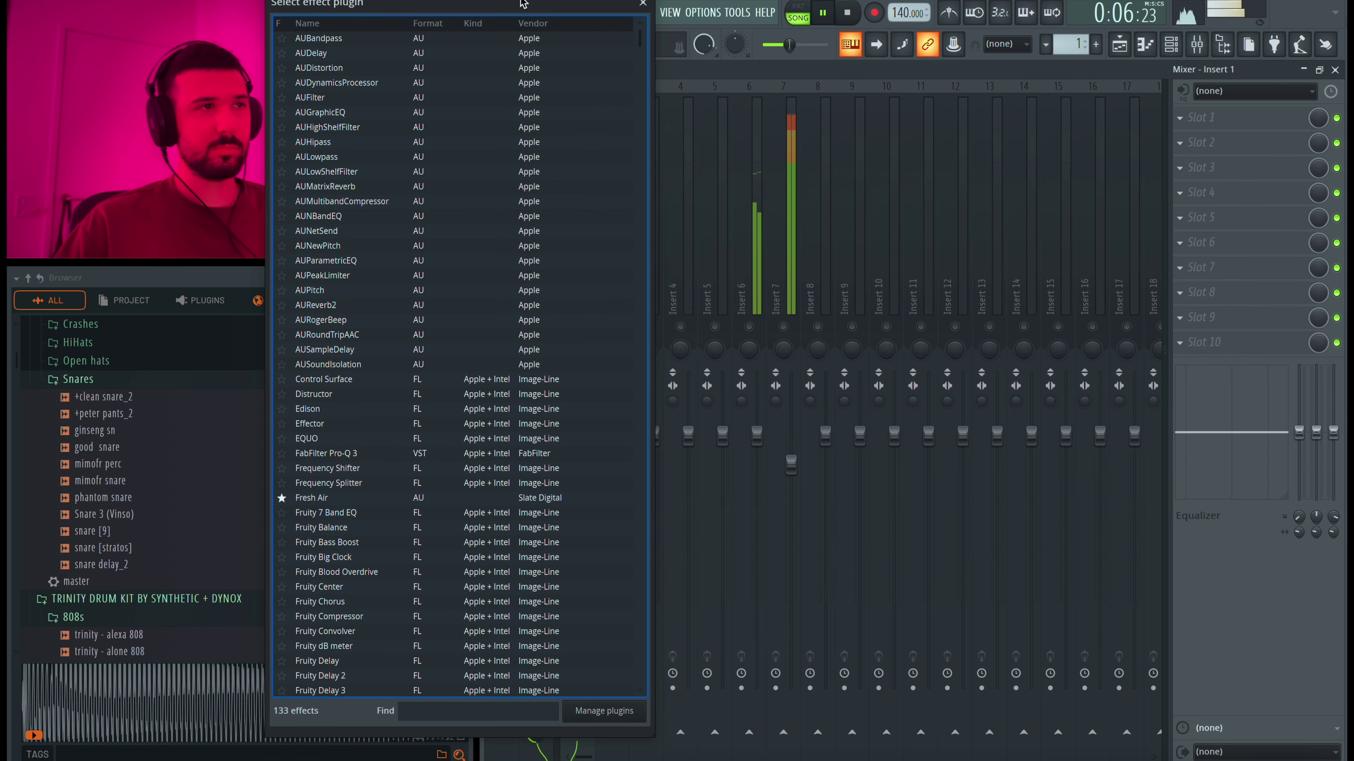
{"action": "left_click_drag", "start_coordinate": [524, 5], "coordinate": [928, 31]}
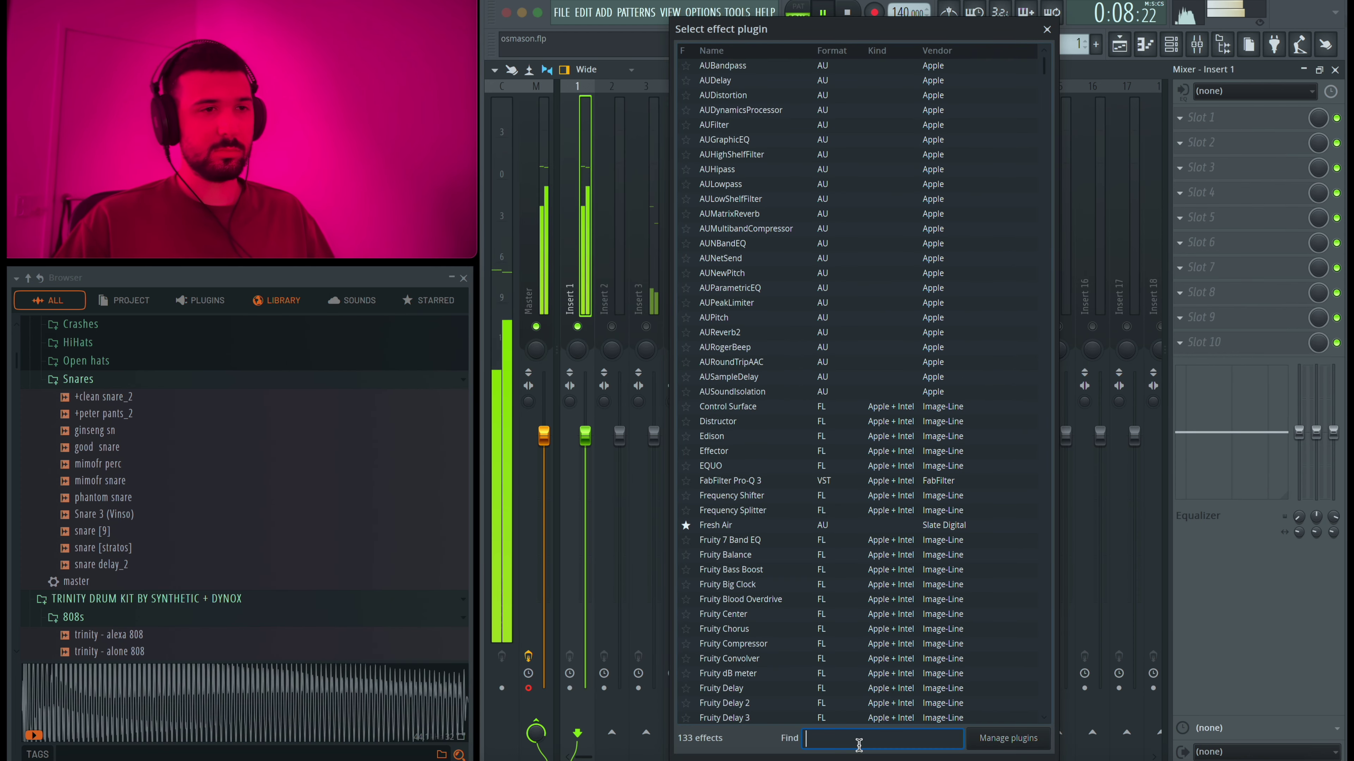
{"action": "type", "text": "ozo"}
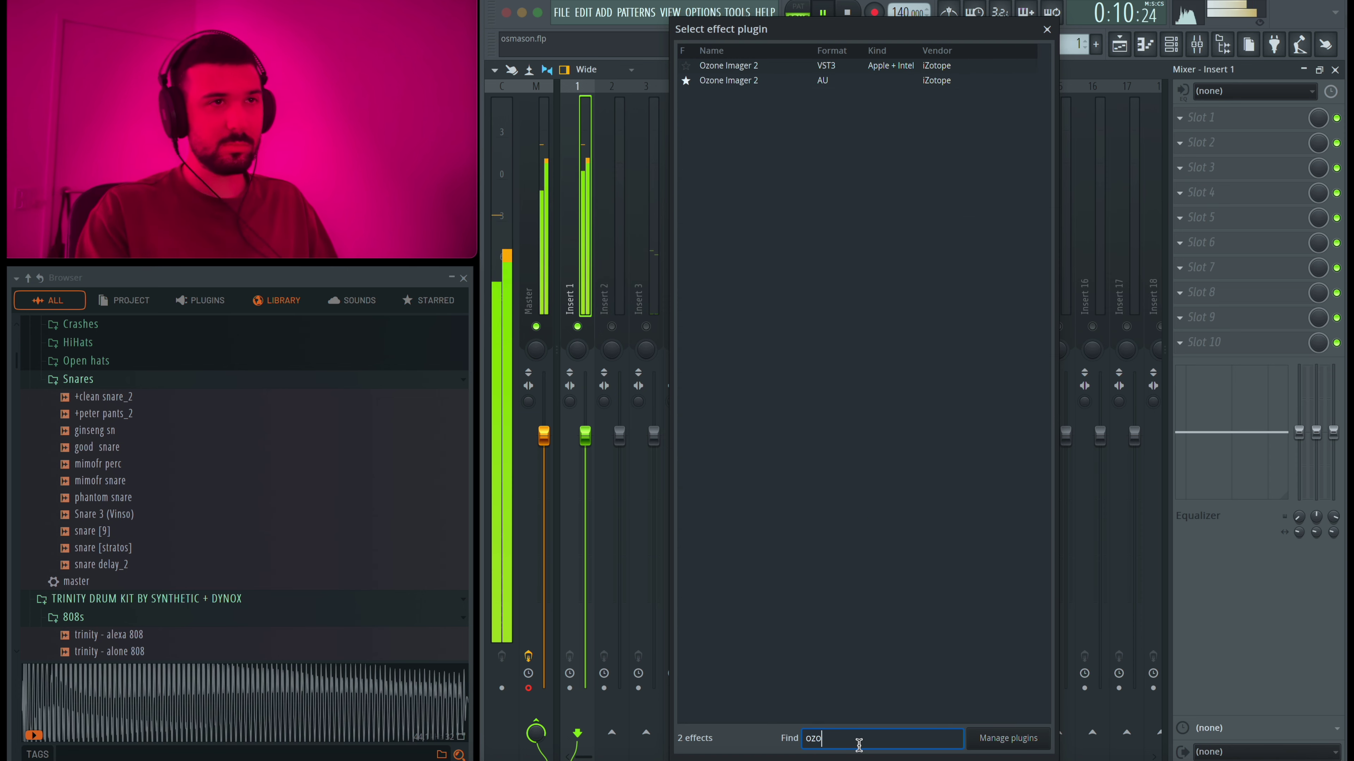
{"action": "double_click", "coordinate": [774, 81]}
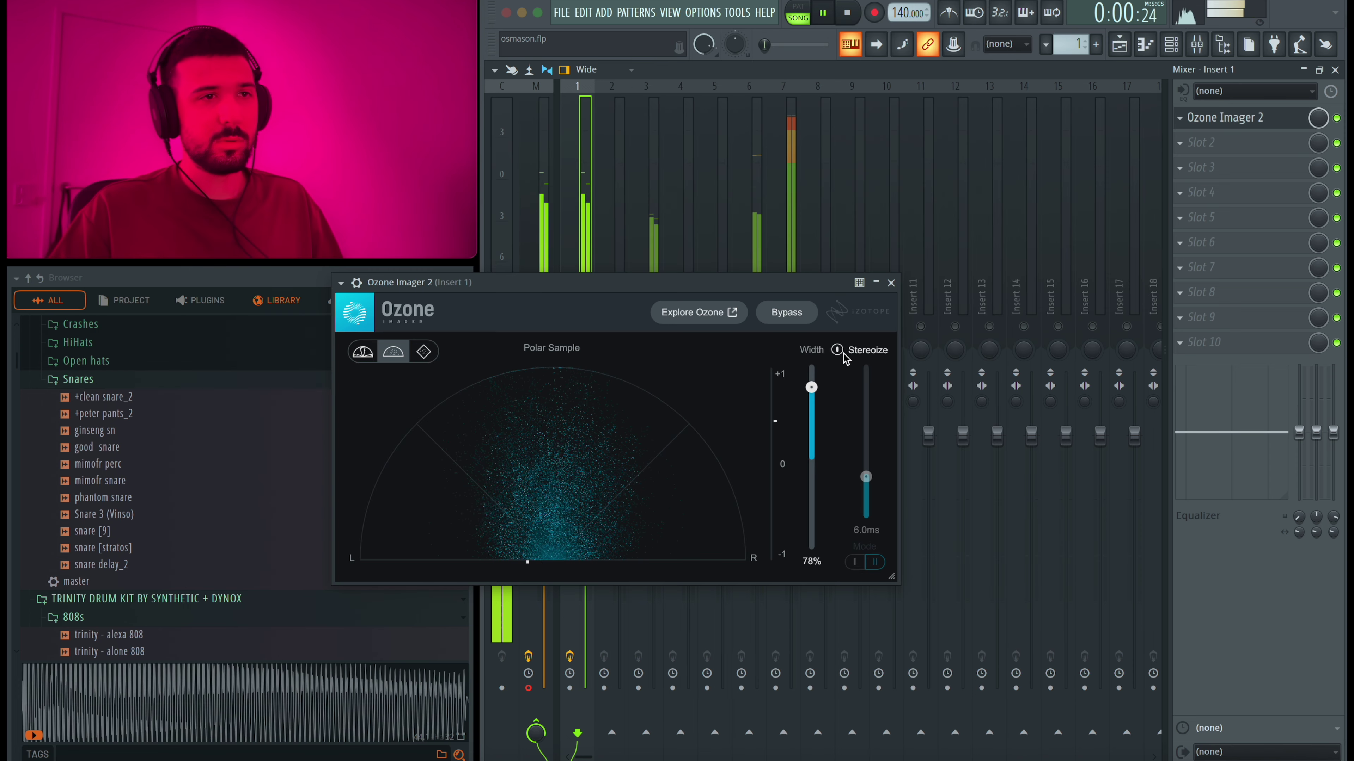
{"action": "left_click_drag", "start_coordinate": [866, 405], "coordinate": [866, 431]}
{"action": "left_click_drag", "start_coordinate": [811, 387], "coordinate": [811, 390]}
Step: On insert 1's equalizer, cut the low shelf by 18 dB at 97 Hz and boost the 1.5 kHz band by 0.8 dB
{"action": "left_click_drag", "start_coordinate": [1298, 432], "coordinate": [1298, 500]}
{"action": "left_click_drag", "start_coordinate": [1299, 532], "coordinate": [1299, 505]}
{"action": "left_click", "coordinate": [891, 283]}
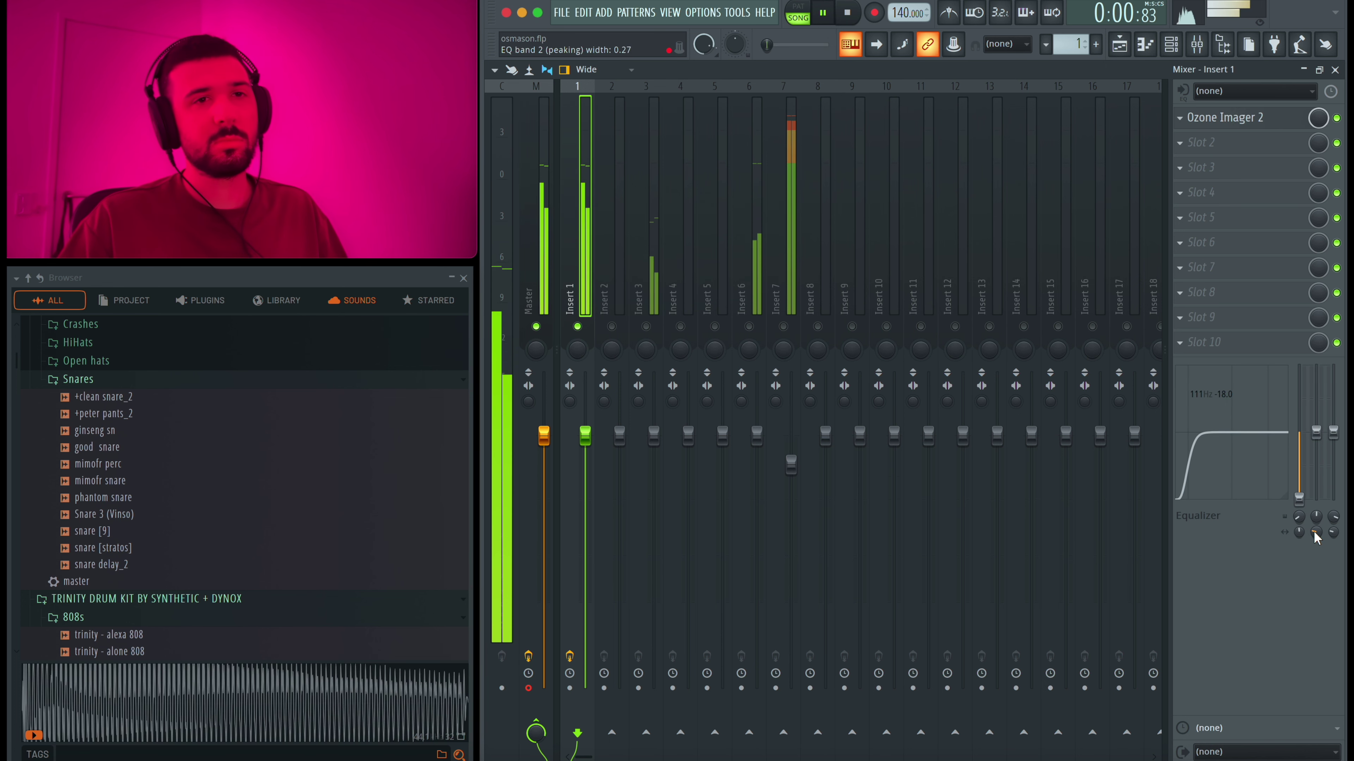
{"action": "left_click_drag", "start_coordinate": [1299, 517], "coordinate": [1298, 520]}
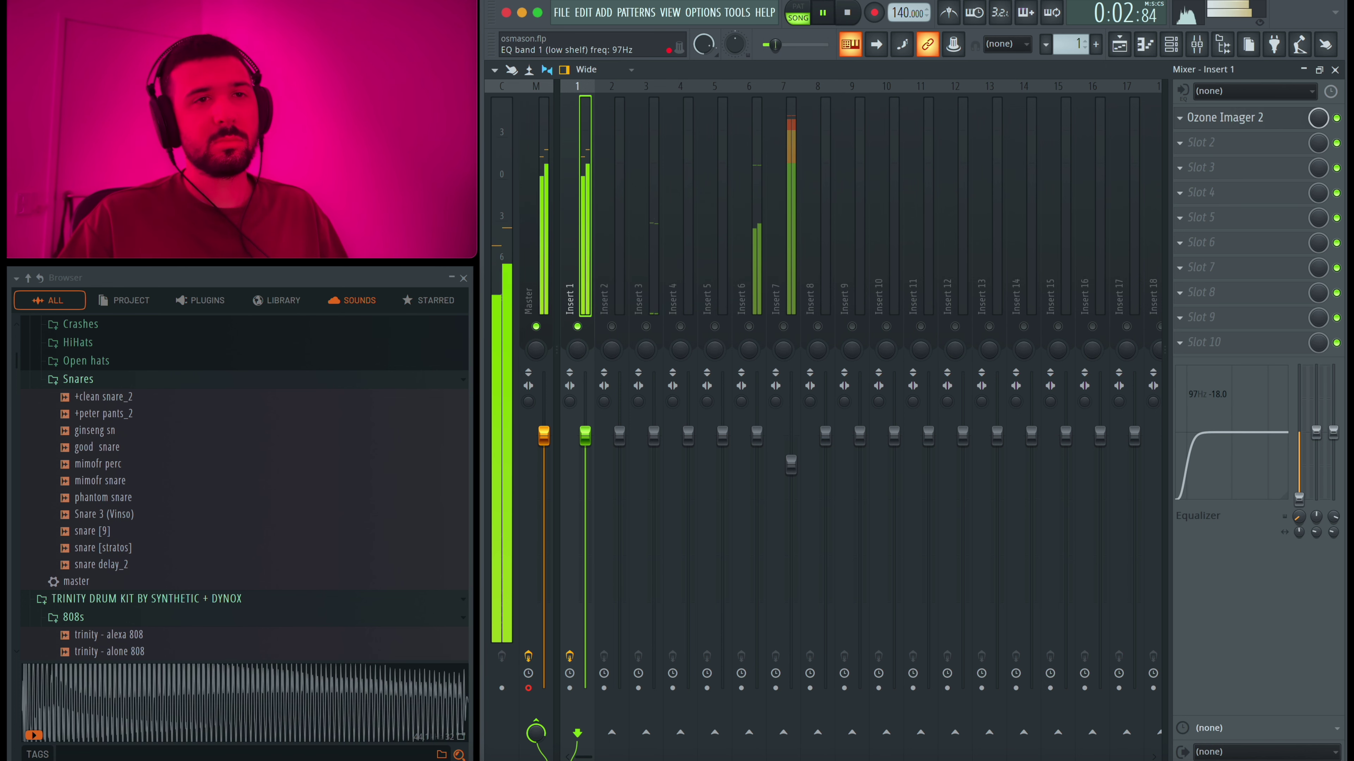
{"action": "left_click_drag", "start_coordinate": [1333, 385], "coordinate": [1333, 428]}
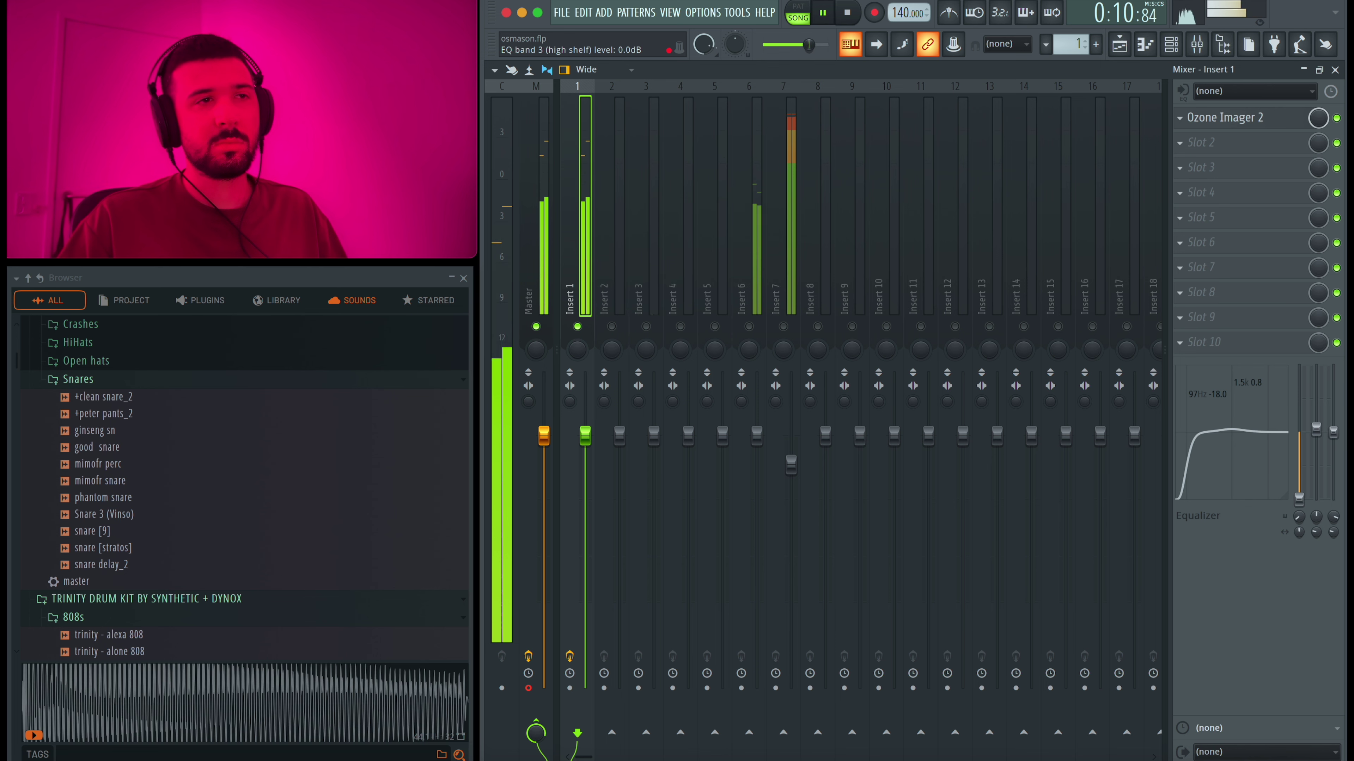
Step: Enable mixer insert 6 alongside insert 1 during playback and set the Machine channel's volume to 84%
{"action": "left_click", "coordinate": [759, 326]}
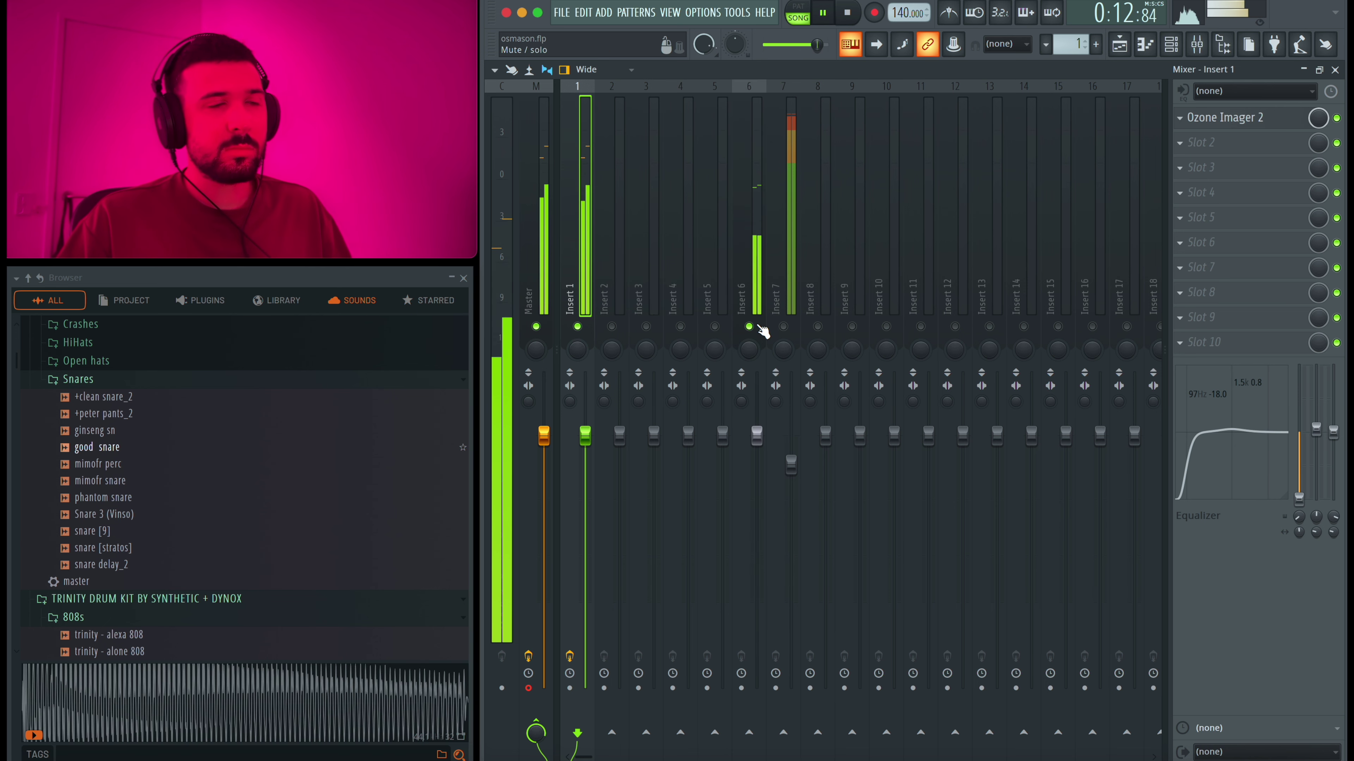
{"action": "key", "text": "space"}
{"action": "key", "text": "space"}
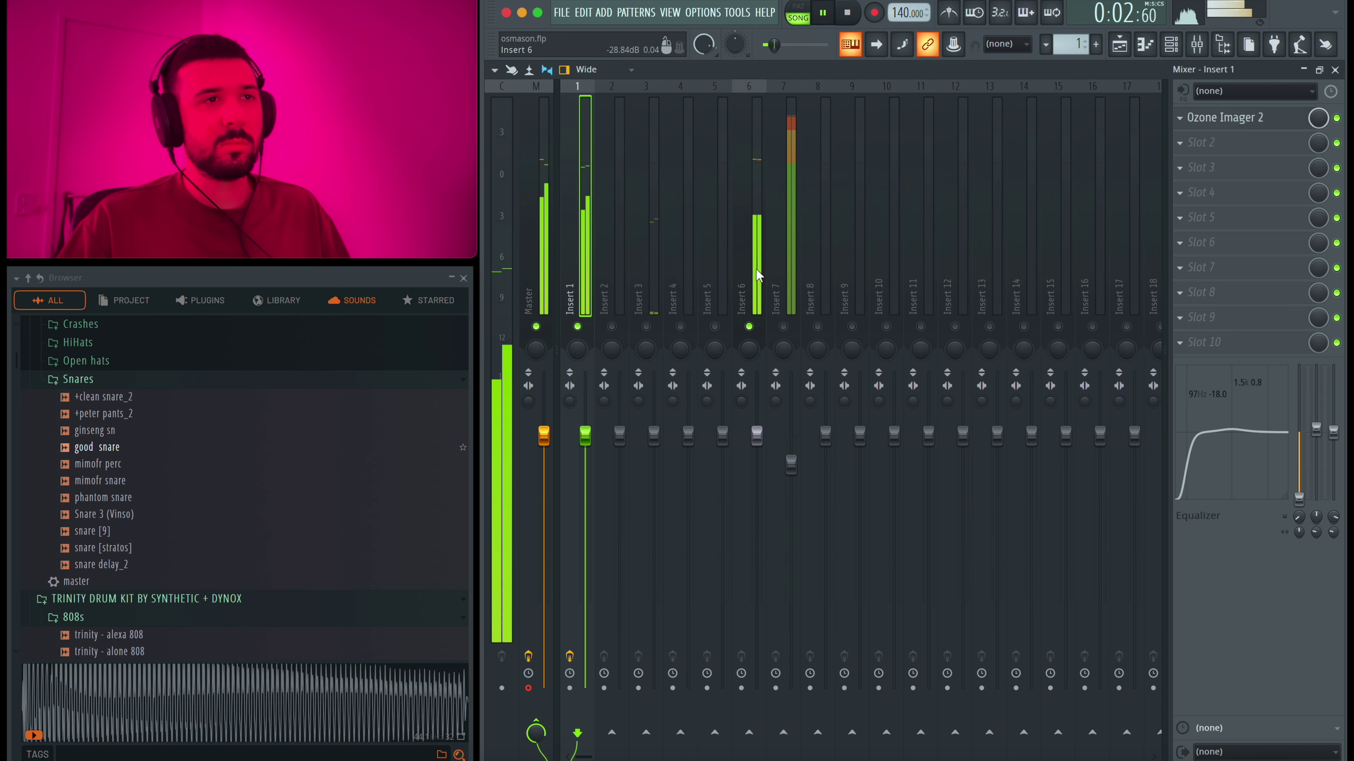
{"action": "left_click", "coordinate": [1172, 45]}
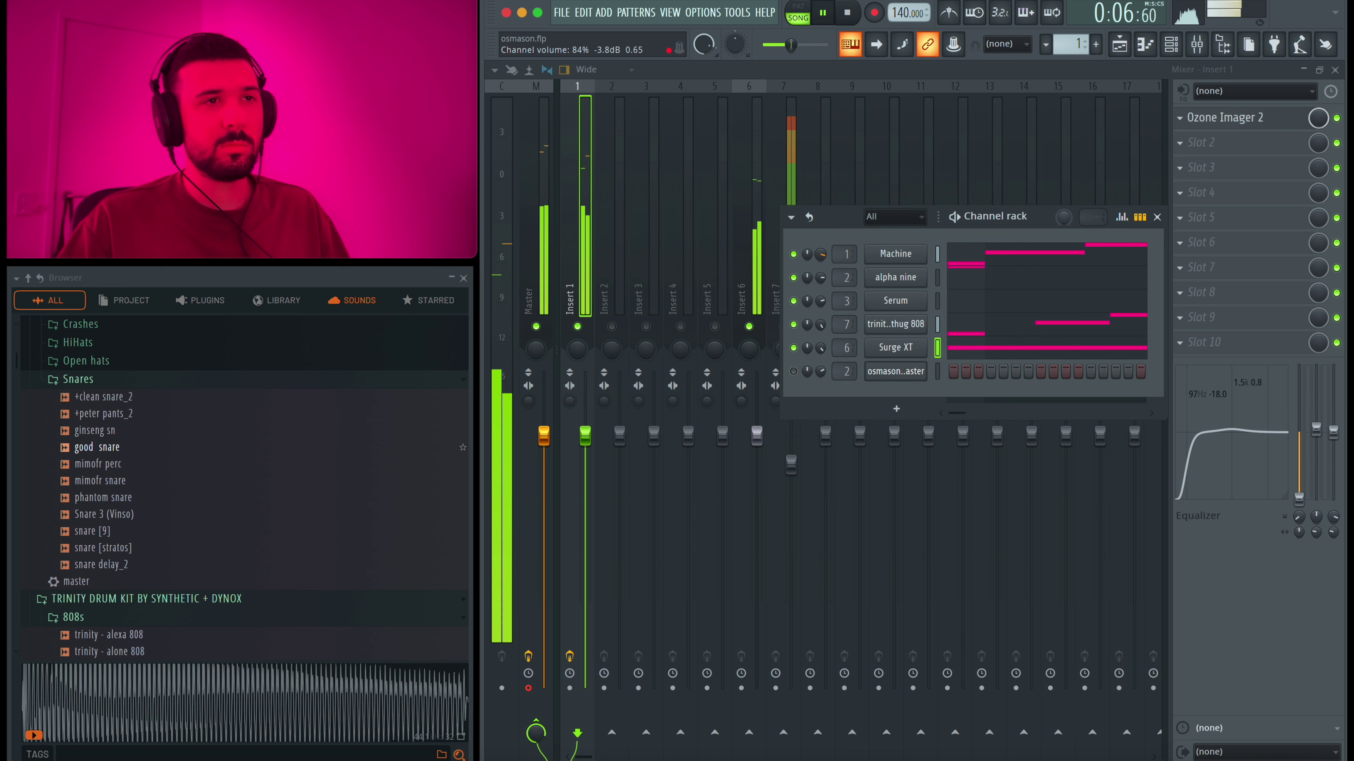
{"action": "left_click", "coordinate": [1157, 217]}
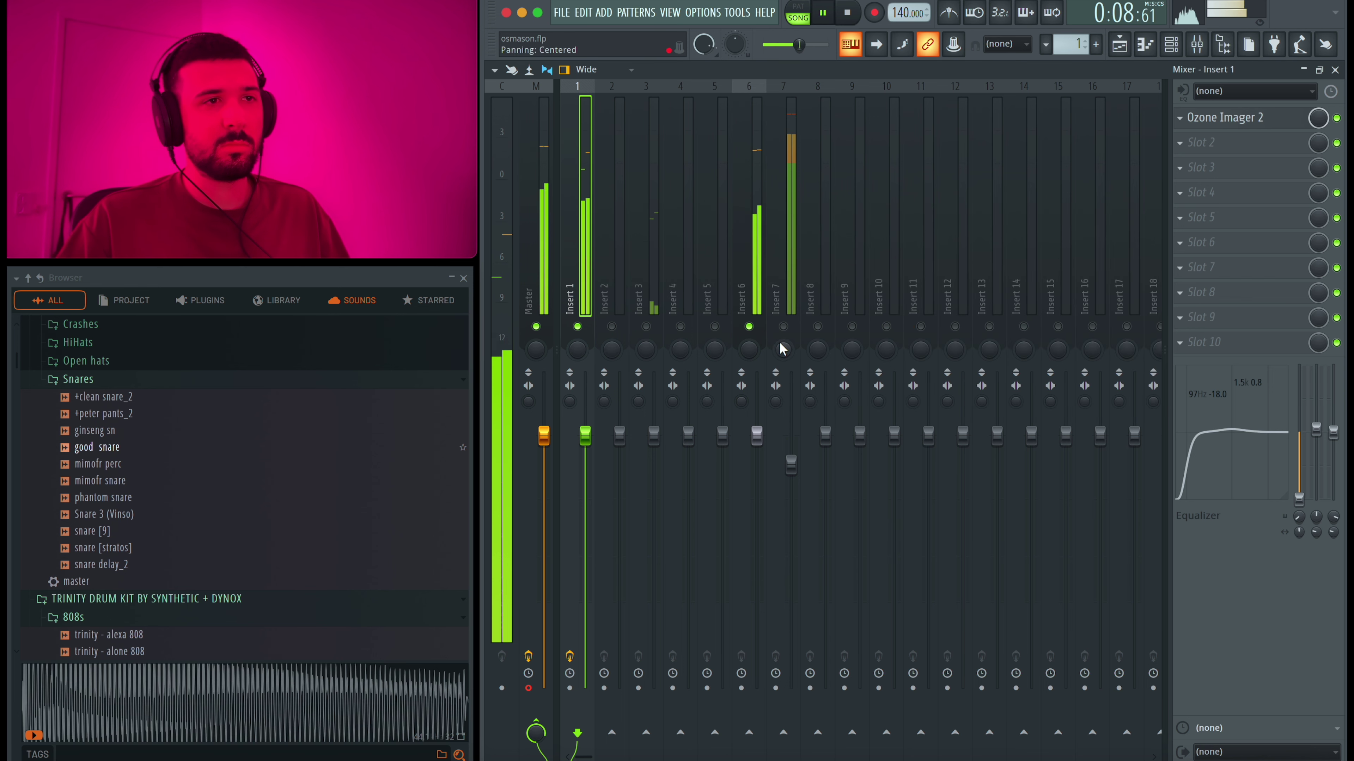
Step: Solo mixer insert 6 and set its equalizer's 1.5 kHz band boost to 7.0 dB
{"action": "left_click", "coordinate": [755, 330]}
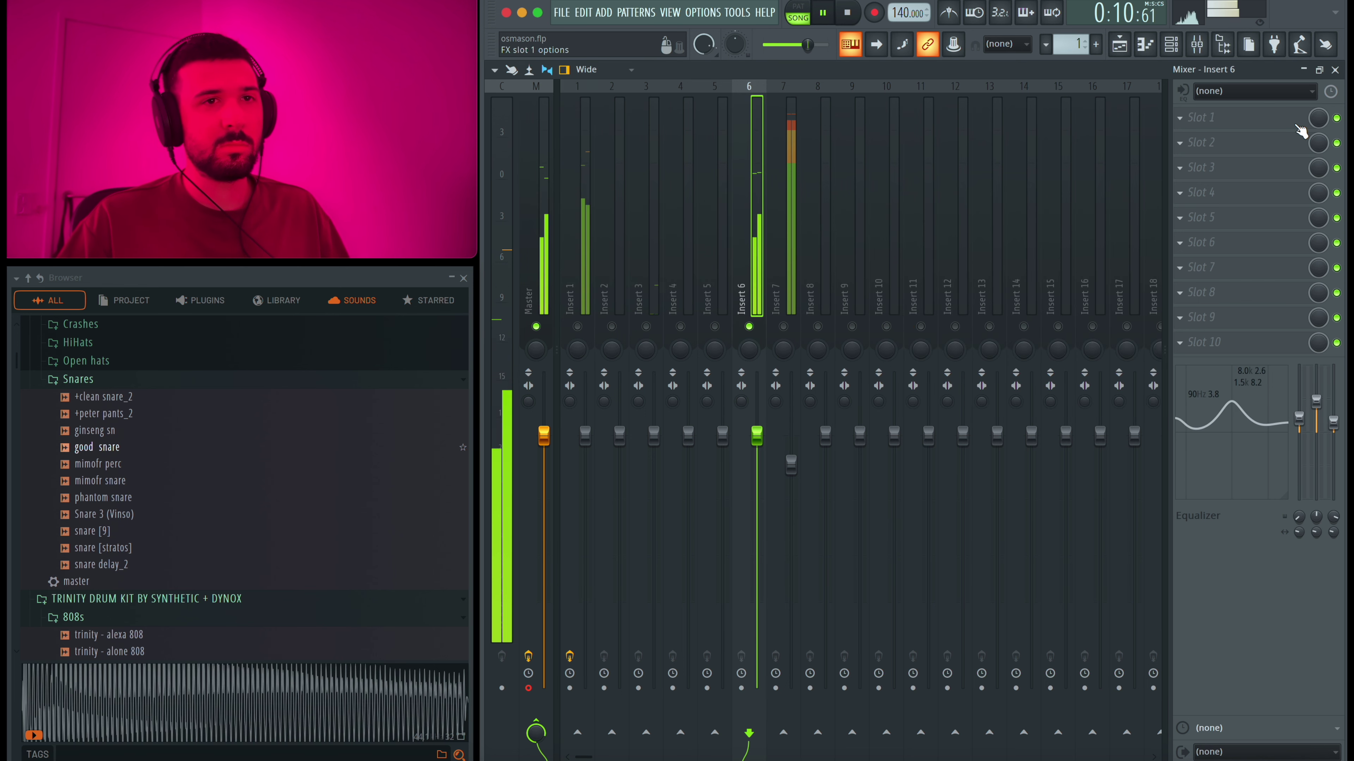
{"action": "mouse_move", "coordinate": [1333, 424]}
{"action": "left_mouse_down"}
{"action": "mouse_move", "coordinate": [1333, 371]}
{"action": "mouse_move", "coordinate": [1329, 422]}
{"action": "left_mouse_up"}
{"action": "key", "text": "space"}
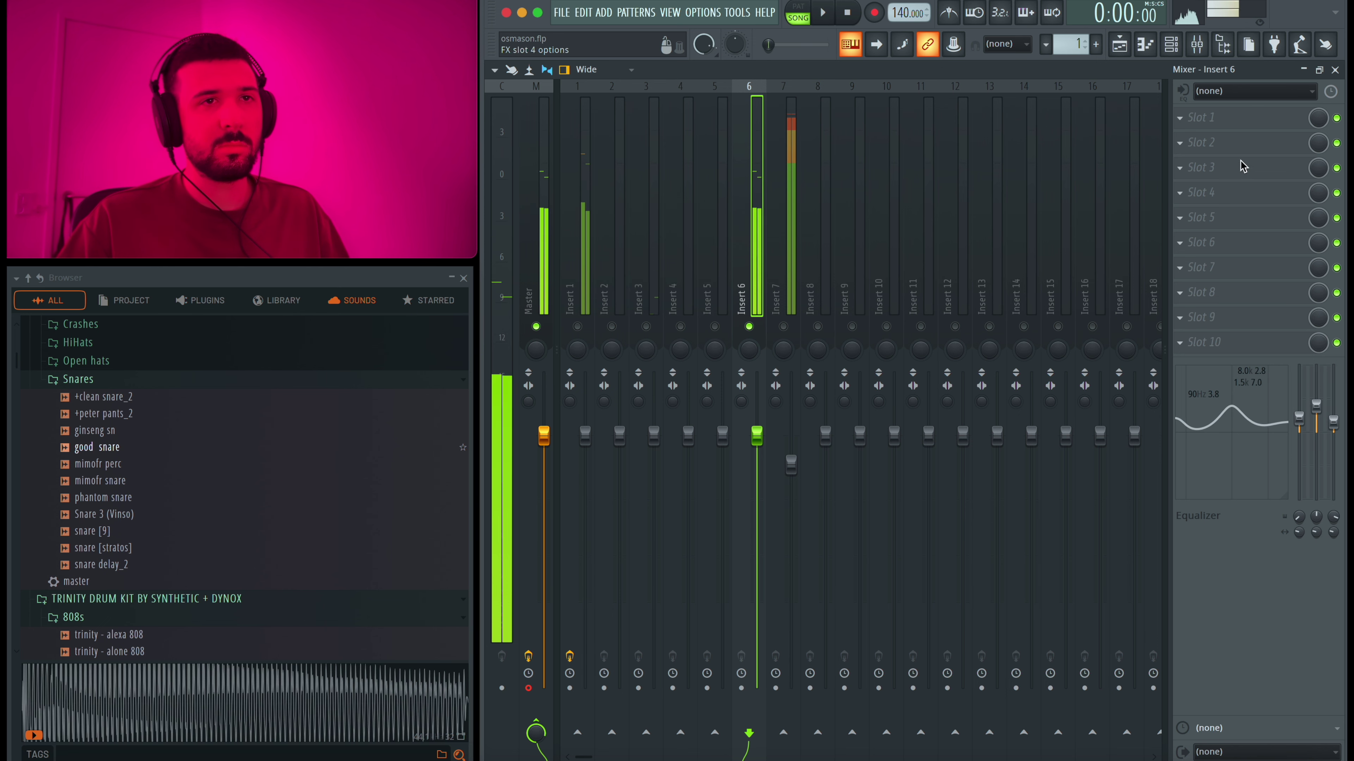
Step: Load Fresh Air in insert 6's first effect slot and set High Air to 32% during playback
{"action": "left_click", "coordinate": [1199, 118]}
{"action": "left_click", "coordinate": [1097, 309]}
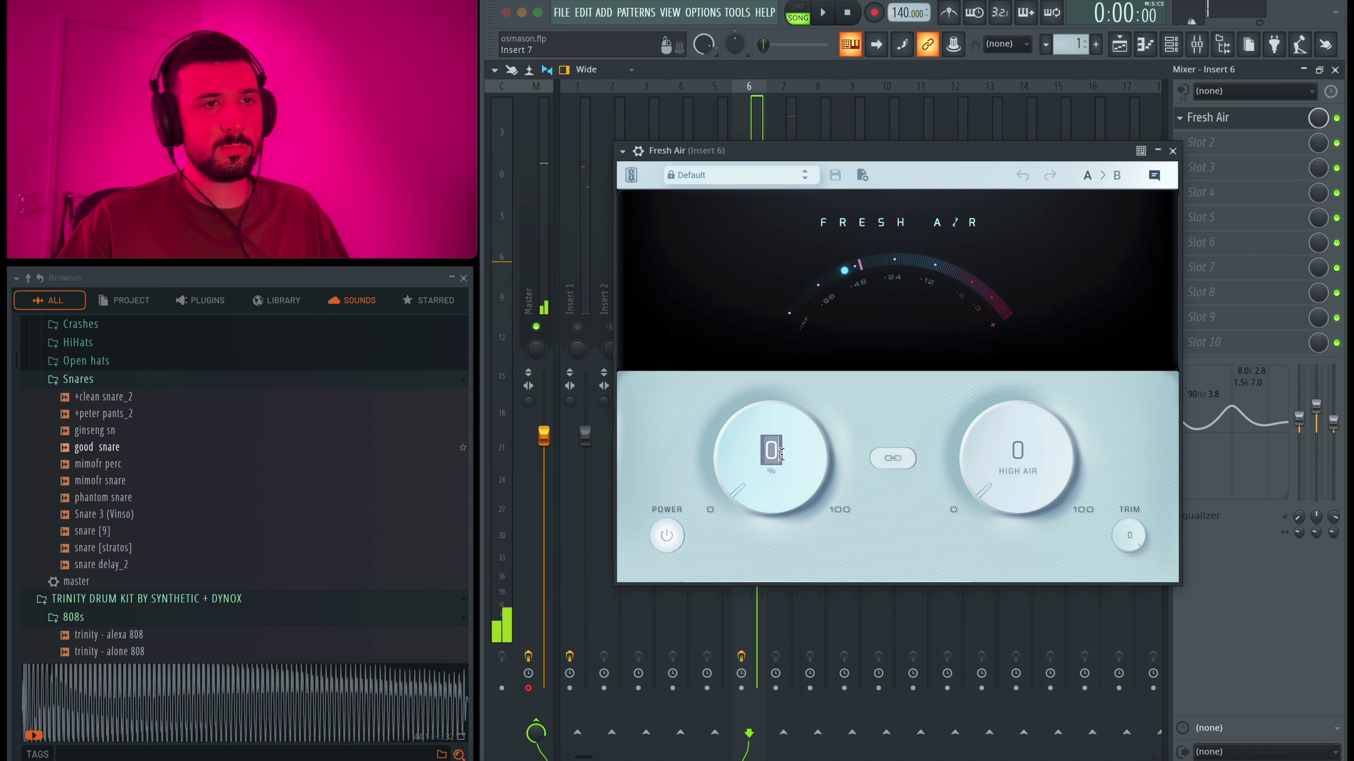
{"action": "left_click_drag", "start_coordinate": [1016, 426], "coordinate": [1036, 341]}
{"action": "key", "text": "space"}
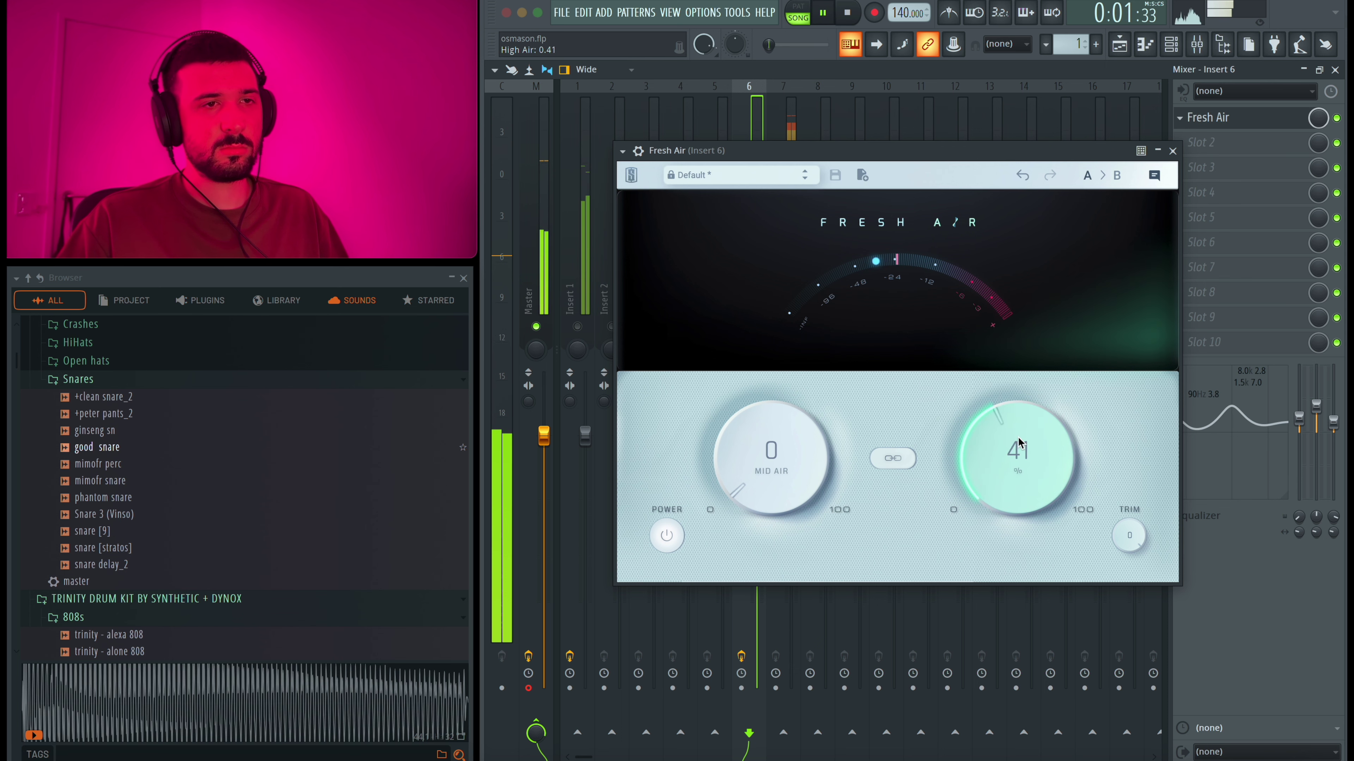
{"action": "left_click_drag", "start_coordinate": [1016, 453], "coordinate": [1016, 458]}
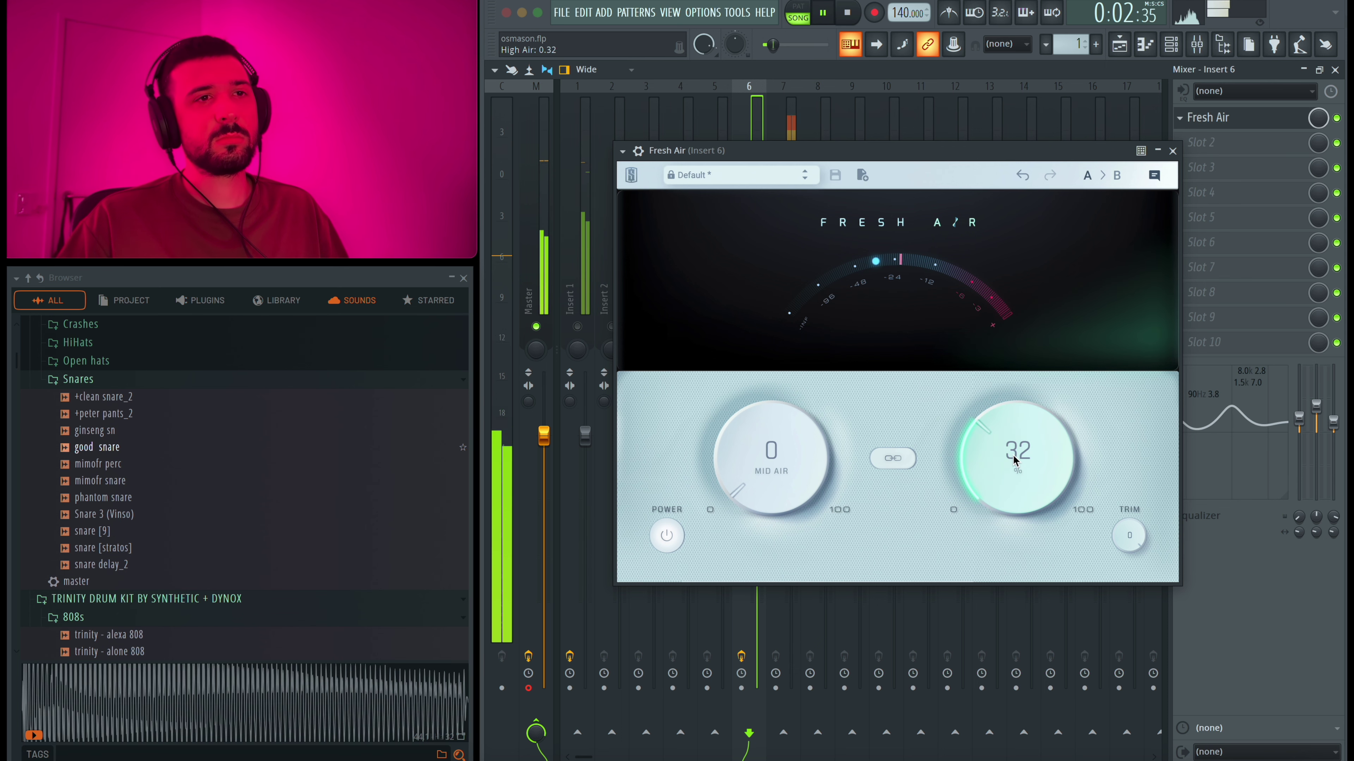
{"action": "left_click", "coordinate": [1172, 151]}
Step: Load Fruity Chorus in insert 6's second effect slot with its default settings and lower the slot's mix level
{"action": "left_click", "coordinate": [1174, 151]}
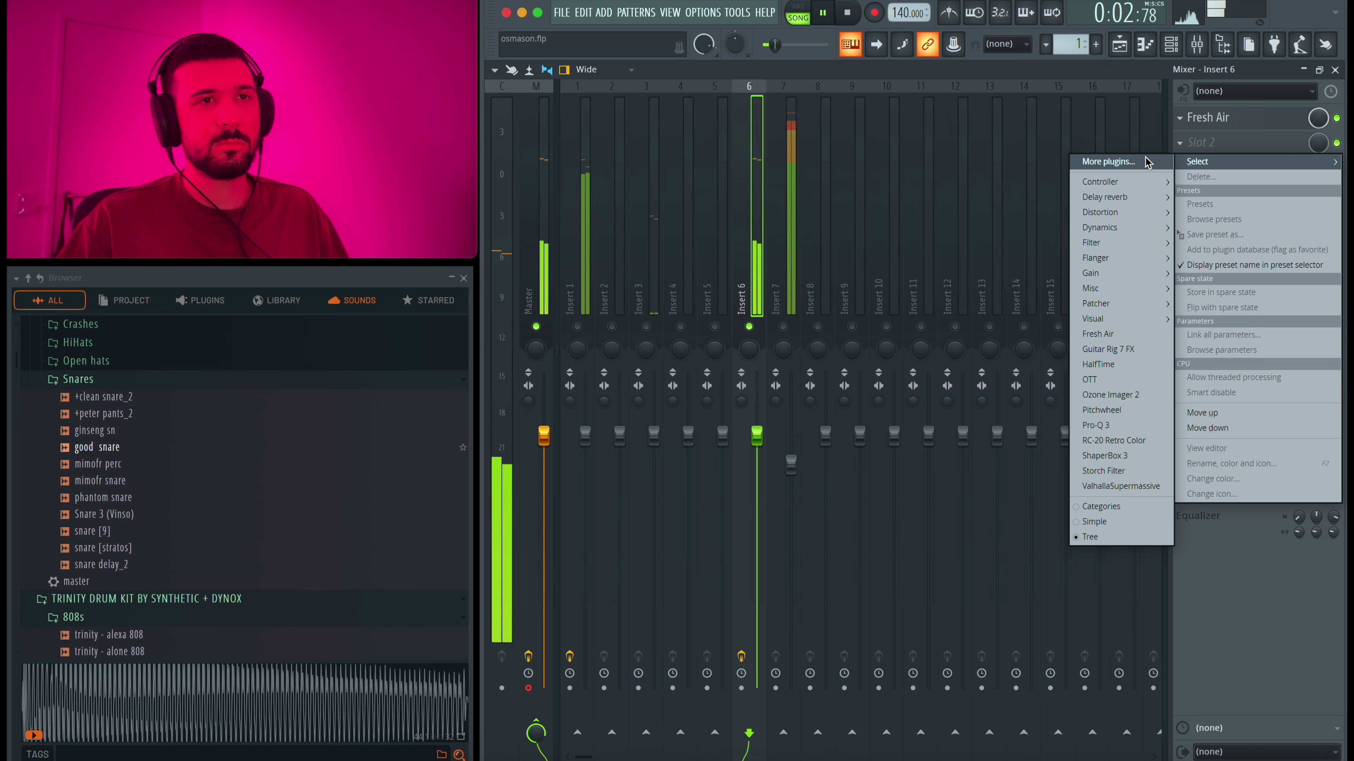
{"action": "left_click", "coordinate": [1147, 161]}
{"action": "double_click", "coordinate": [916, 514]}
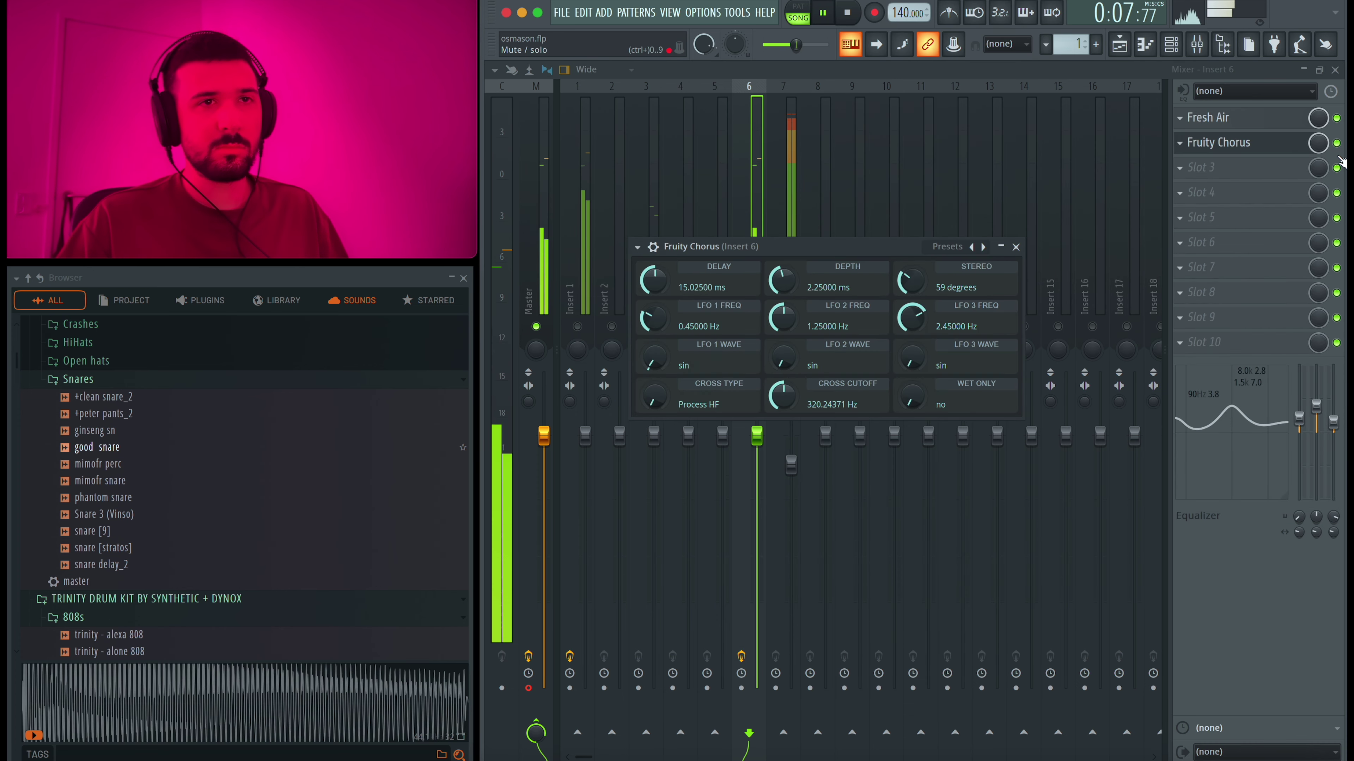
{"action": "left_click", "coordinate": [1016, 247]}
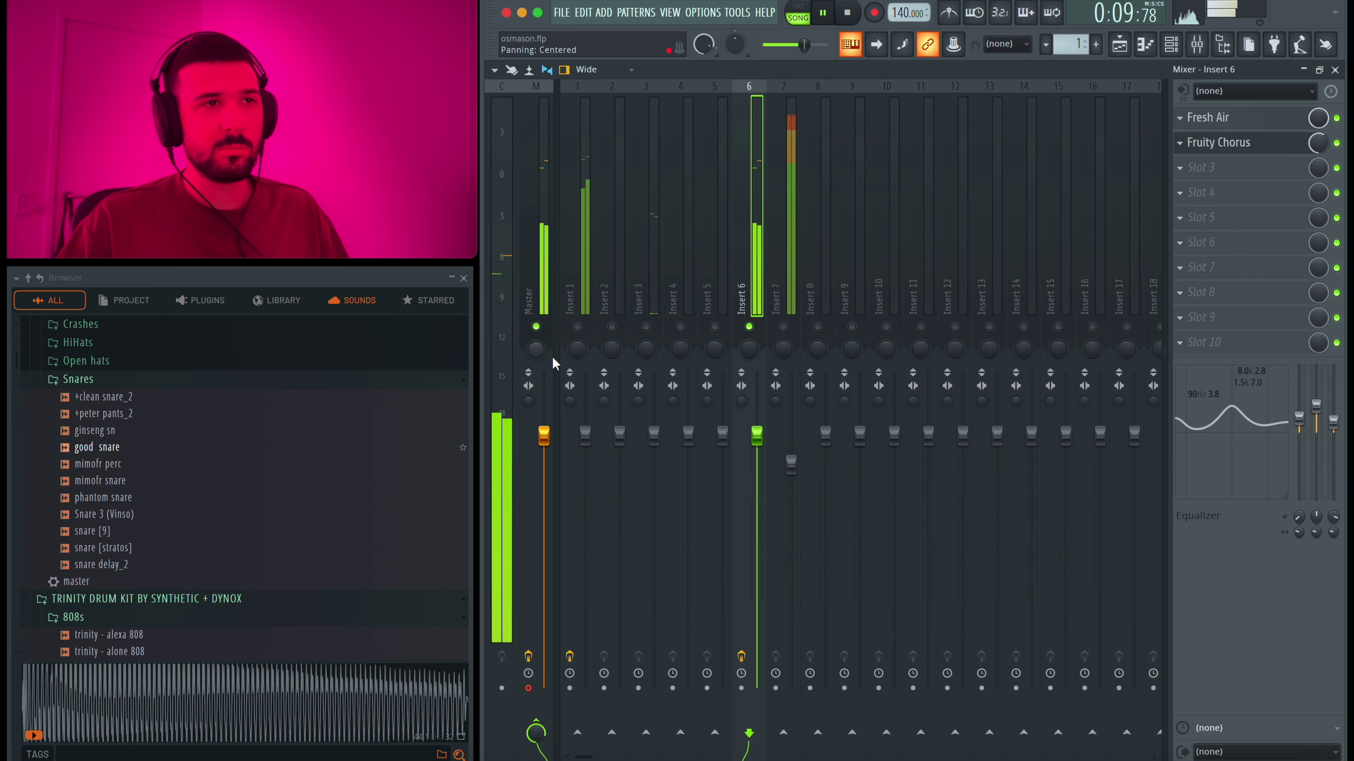
Step: Enable mixer insert 1 alongside insert 6 and slightly lower the Filter 2 cutoff in the Surge XT channel during playback
{"action": "left_click", "coordinate": [573, 334]}
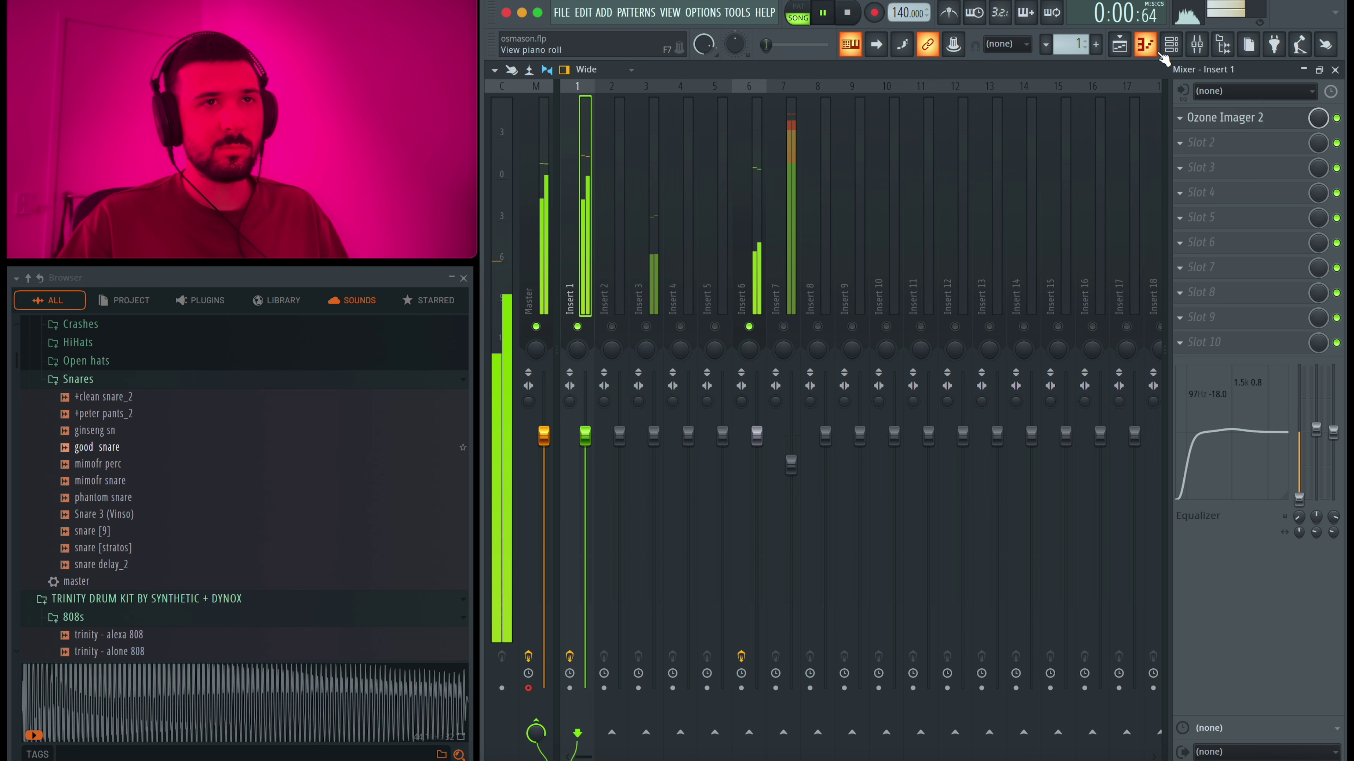
{"action": "left_click", "coordinate": [1170, 45]}
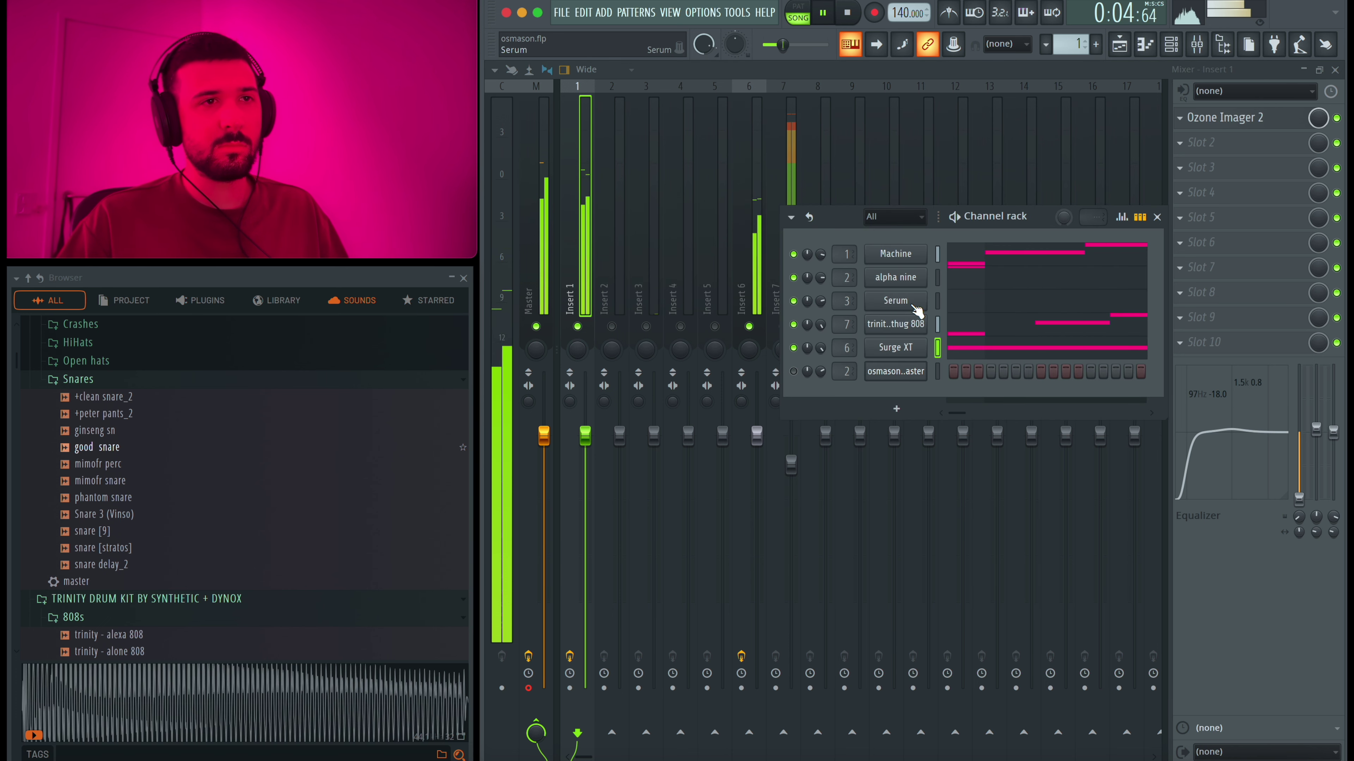
{"action": "left_click", "coordinate": [898, 347]}
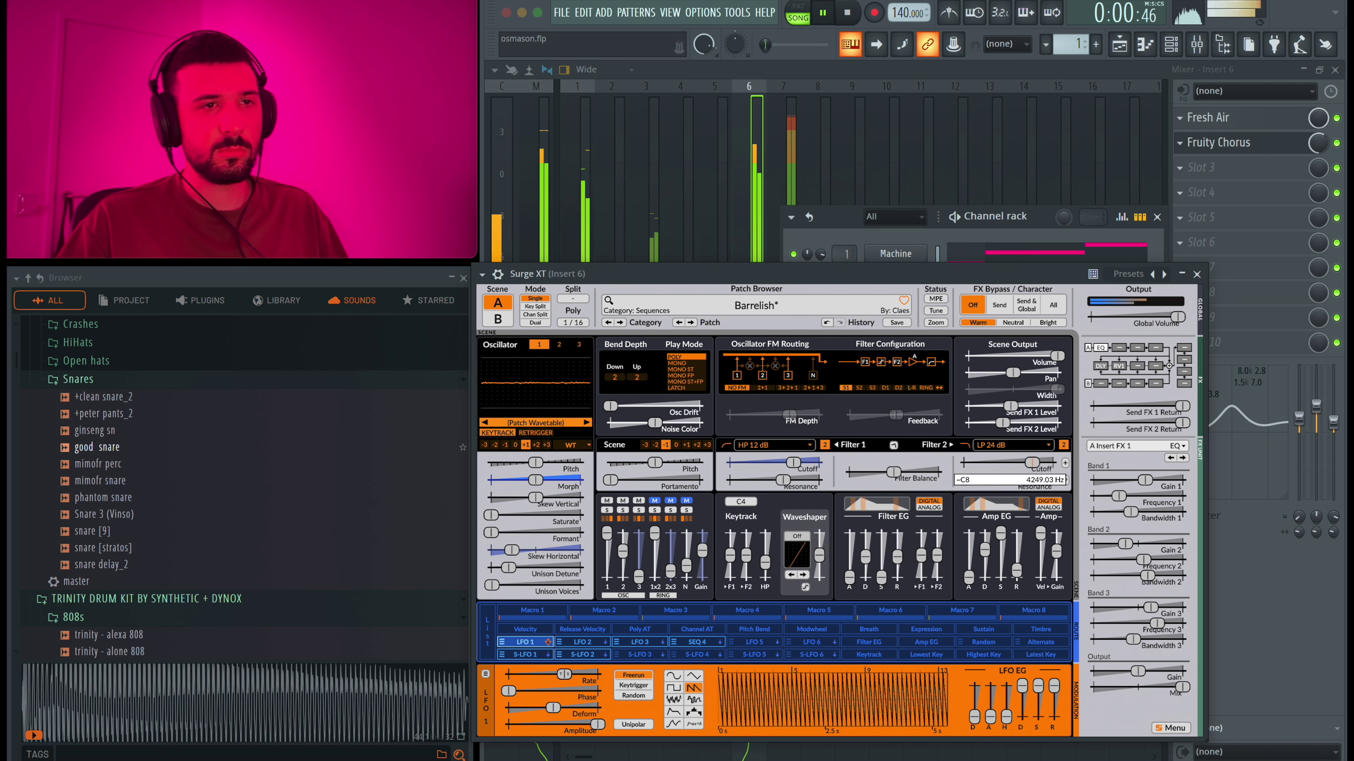
{"action": "left_click_drag", "start_coordinate": [1032, 462], "coordinate": [1026, 462]}
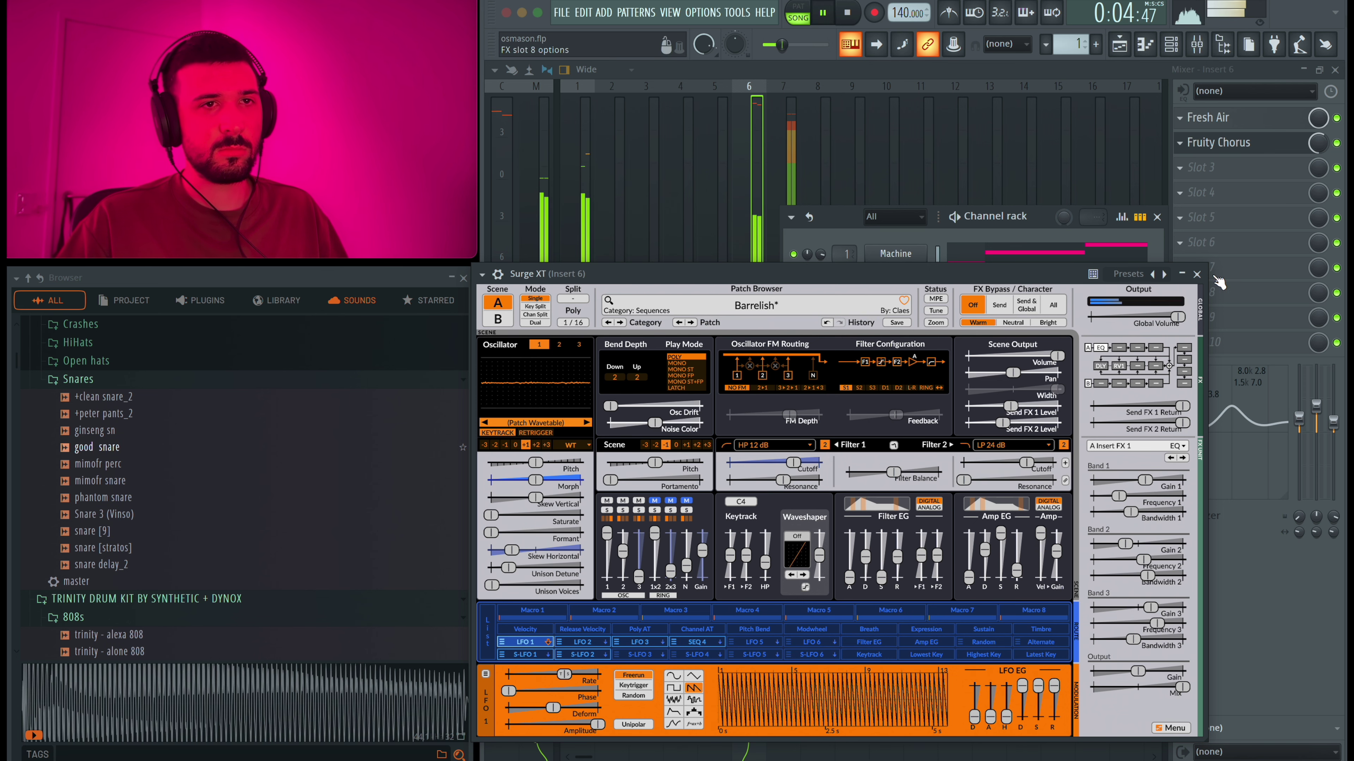
{"action": "left_click", "coordinate": [1197, 273]}
{"action": "key", "text": "space"}
Step: Show note panning for the Serum channel in the piano roll and adjust the panning of its first two notes
{"action": "right_click", "coordinate": [893, 306]}
{"action": "left_click", "coordinate": [973, 308]}
{"action": "left_click_drag", "start_coordinate": [920, 276], "coordinate": [979, 63]}
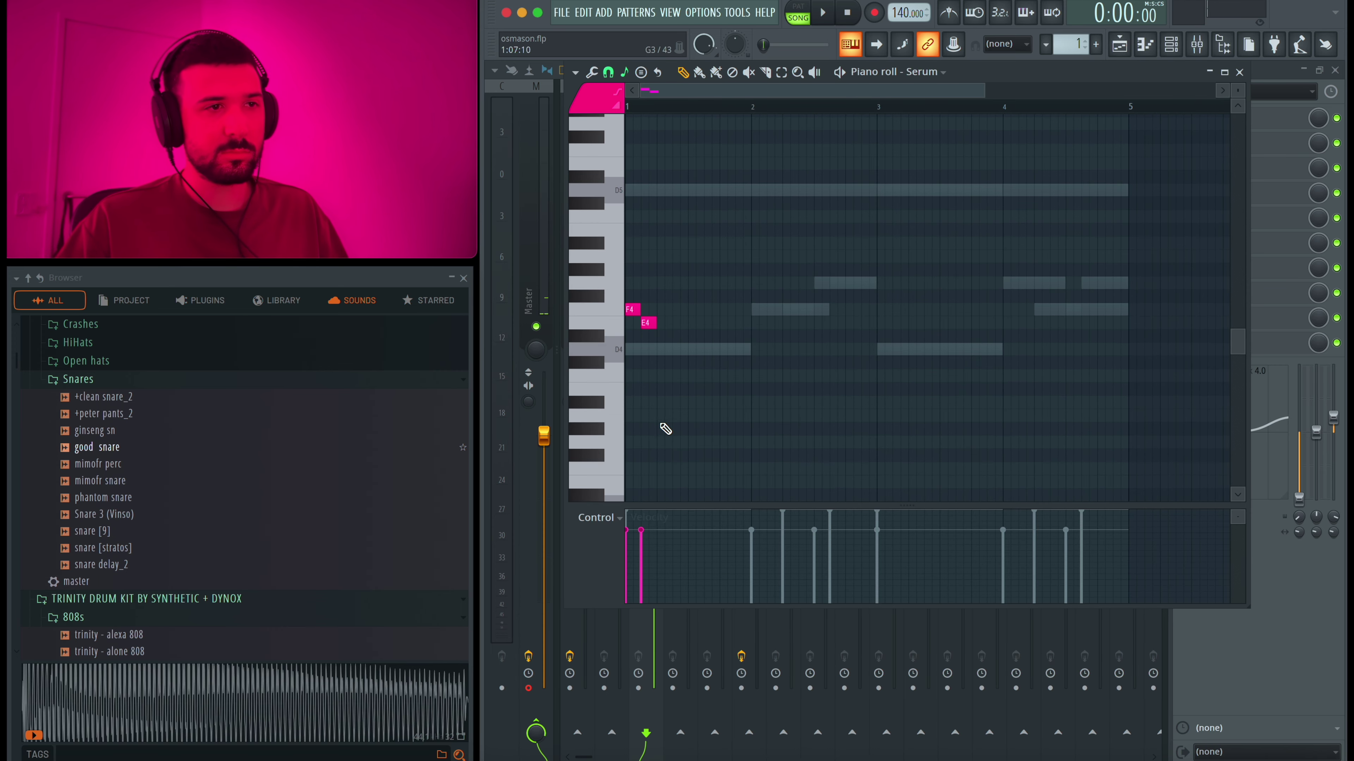
{"action": "left_click", "coordinate": [599, 517]}
{"action": "left_click", "coordinate": [616, 553]}
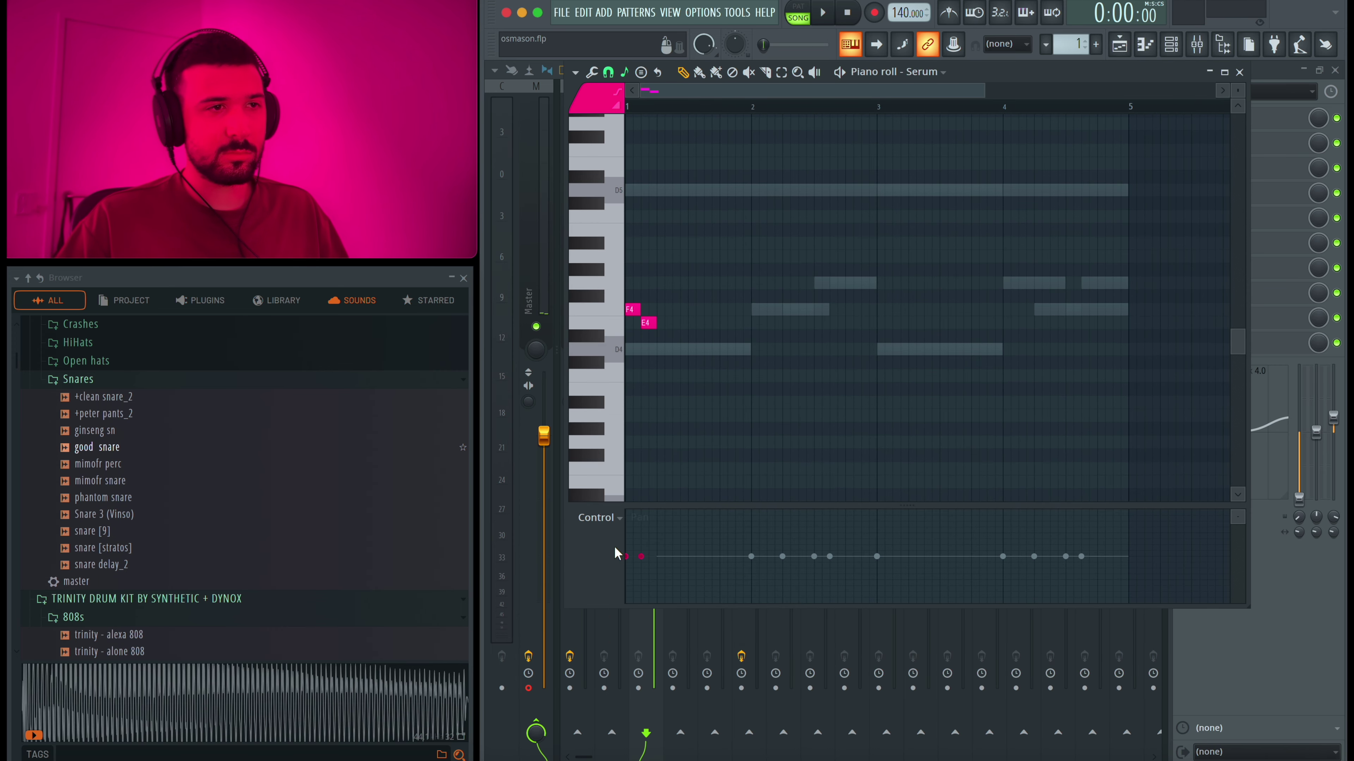
{"action": "left_click_drag", "start_coordinate": [634, 564], "coordinate": [654, 537]}
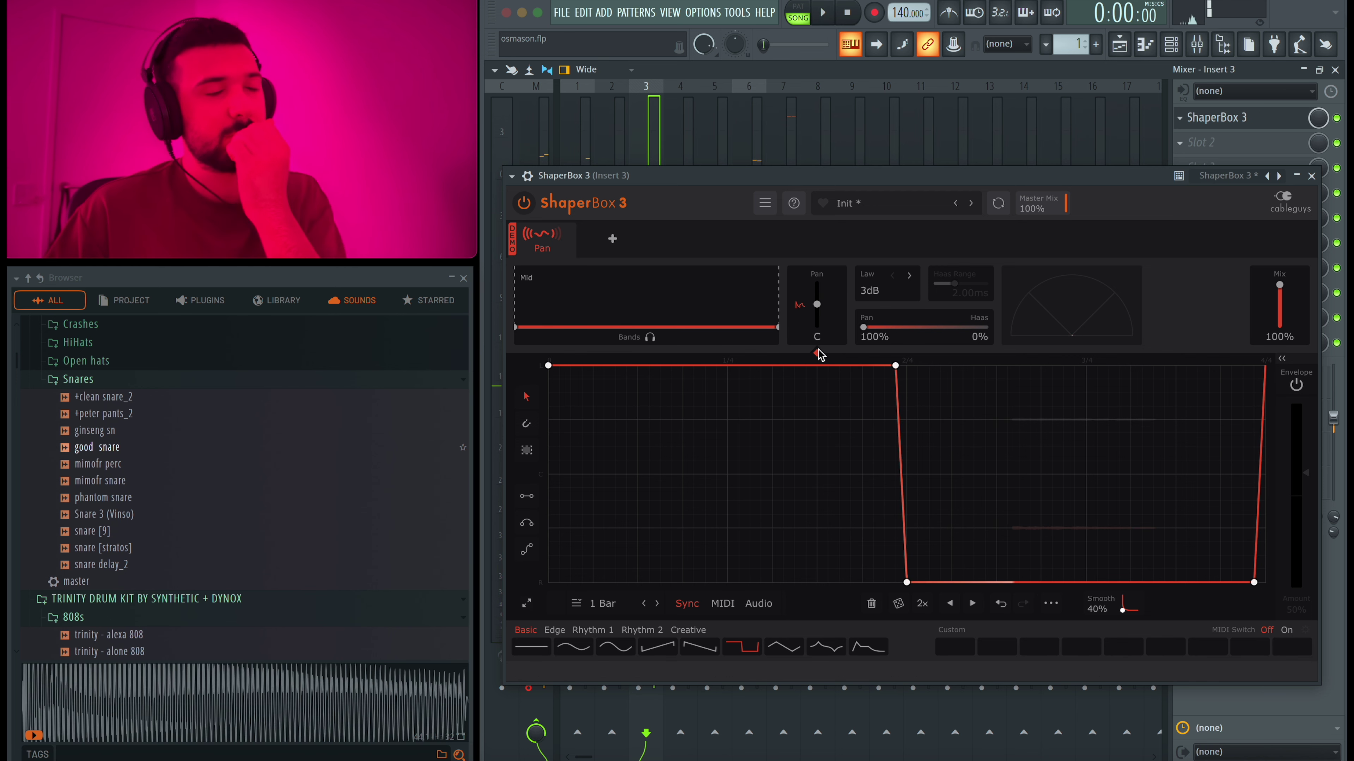
{"action": "left_click_drag", "start_coordinate": [895, 366], "coordinate": [640, 366]}
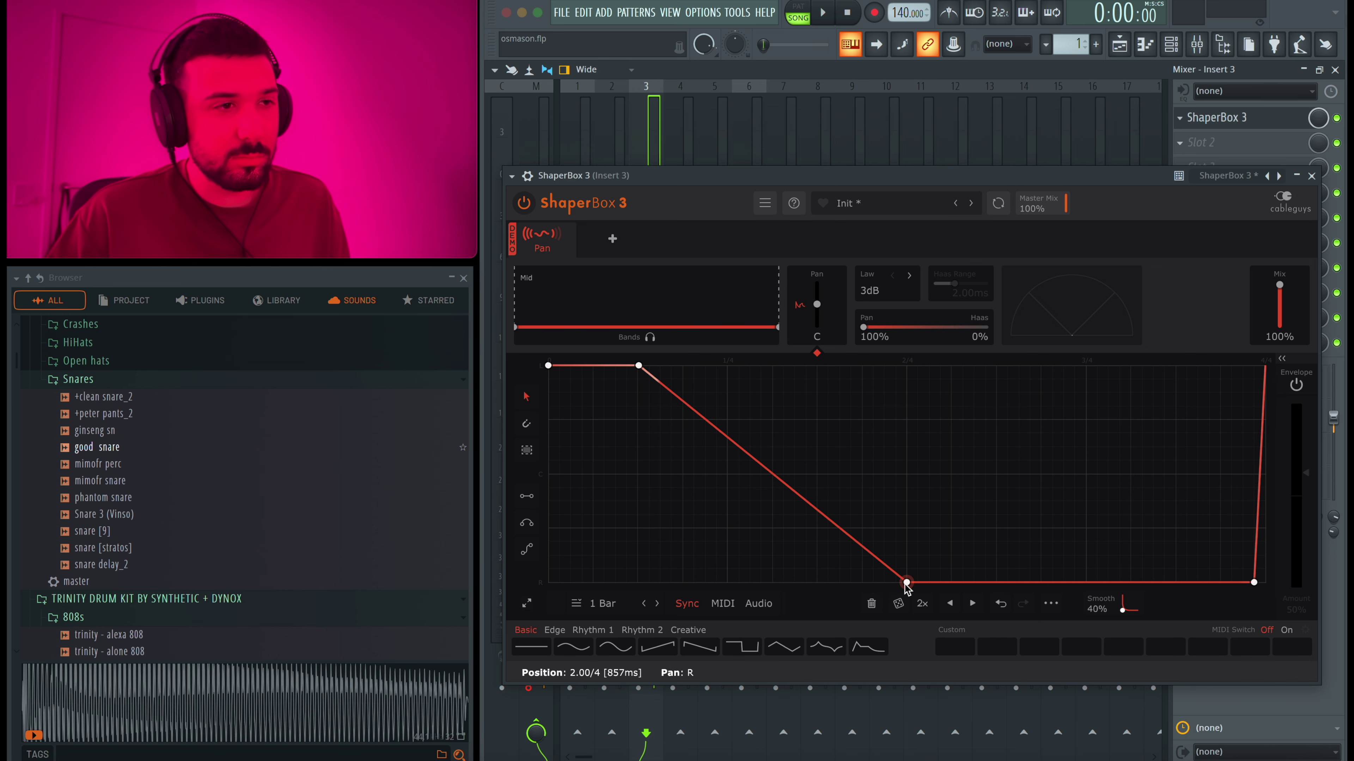
{"action": "left_click", "coordinate": [971, 204]}
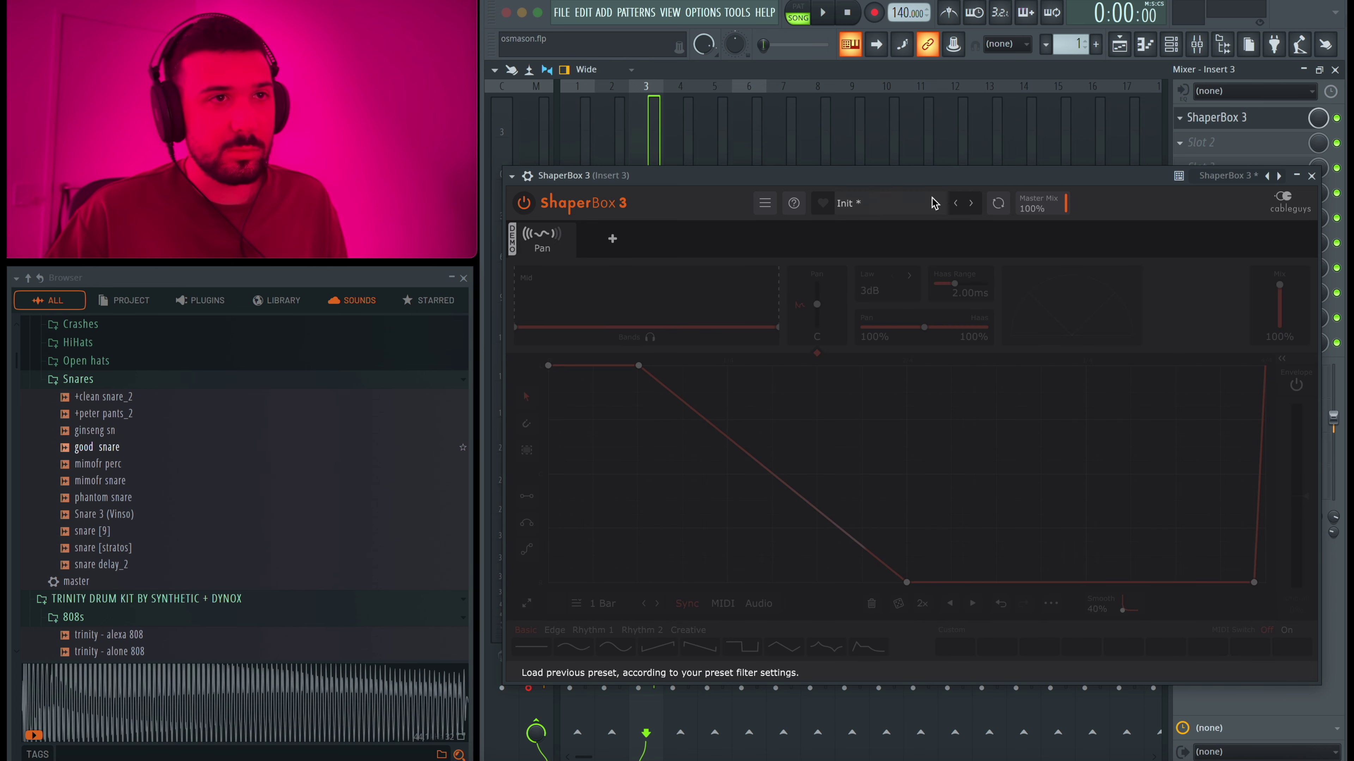
{"action": "left_click", "coordinate": [955, 203]}
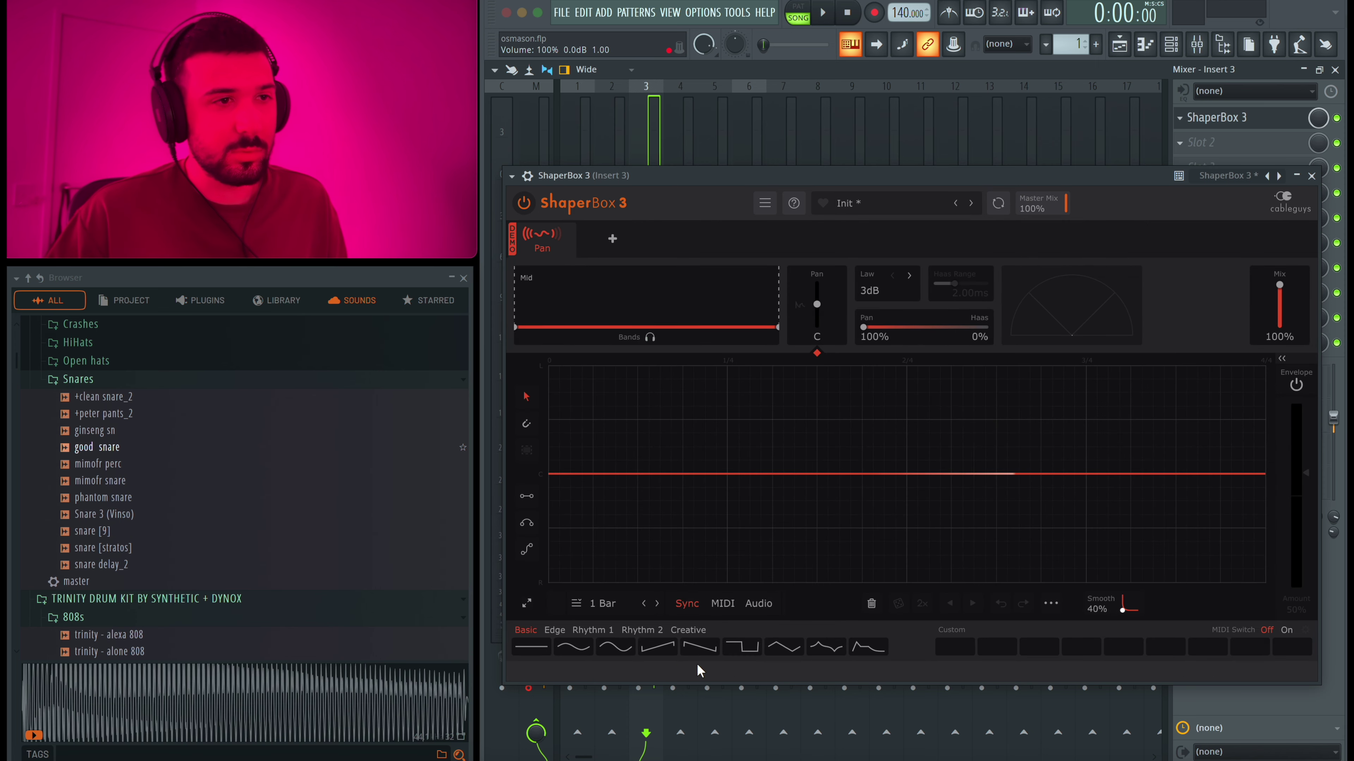
Step: Apply the basic square shape to ShaperBox 3's Pan on insert 3, set its LFO length to 1/4 and audition it
{"action": "left_click", "coordinate": [743, 653]}
{"action": "left_click", "coordinate": [599, 604]}
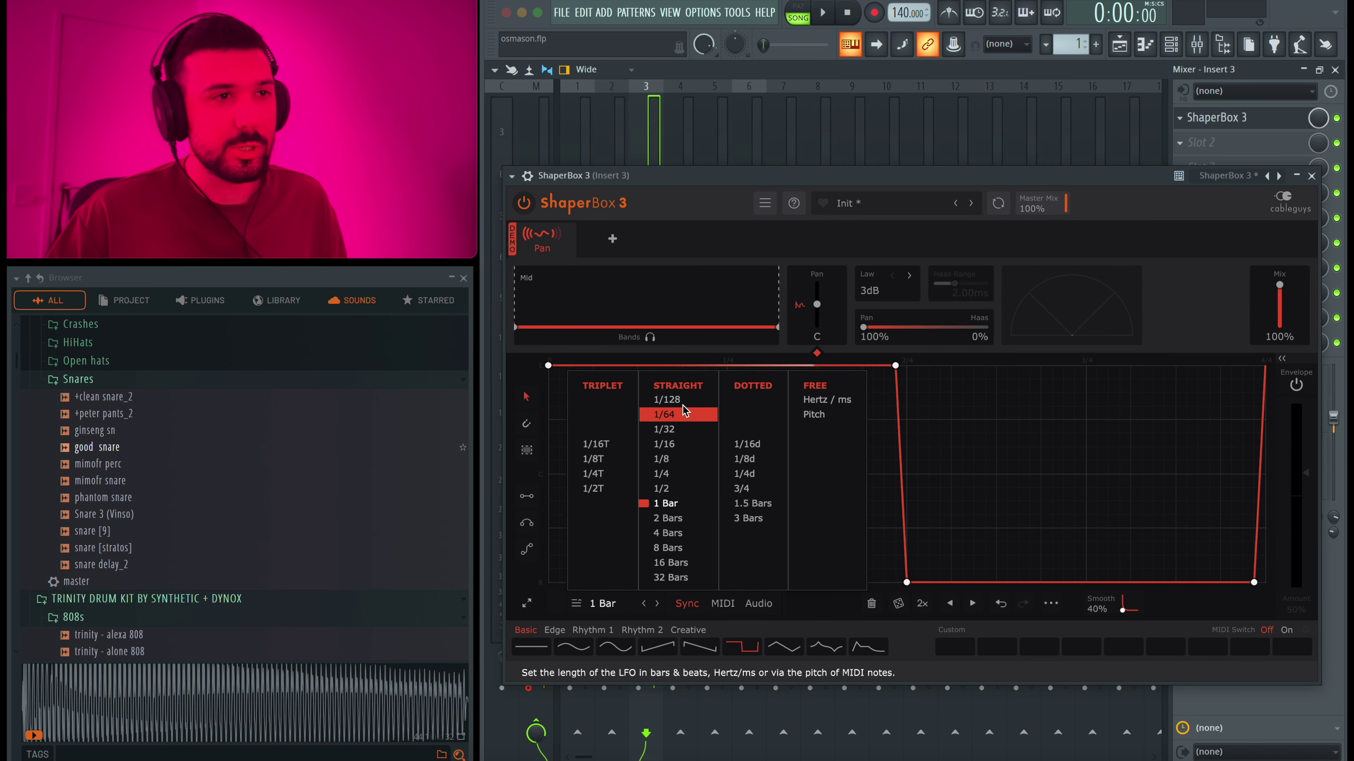
{"action": "left_click", "coordinate": [668, 474]}
{"action": "key", "text": "space"}
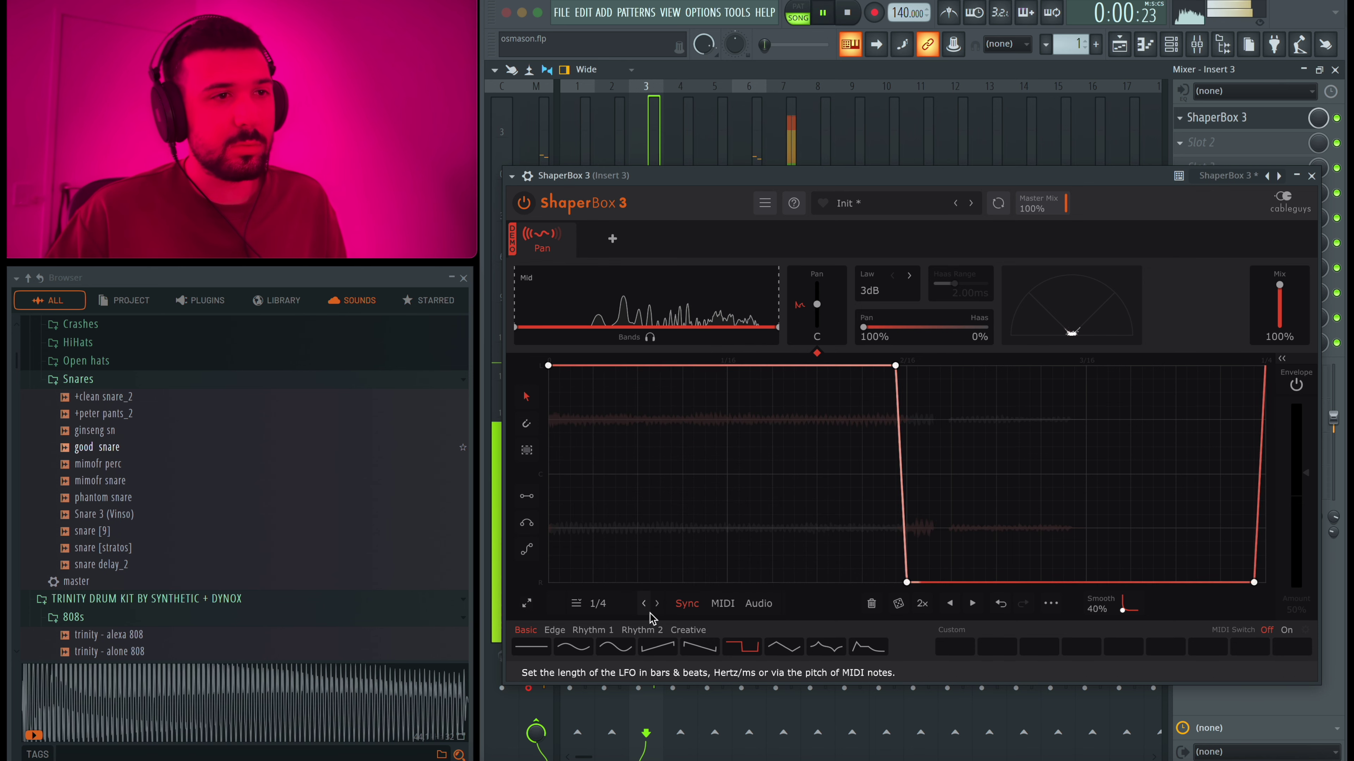
{"action": "key", "text": "space"}
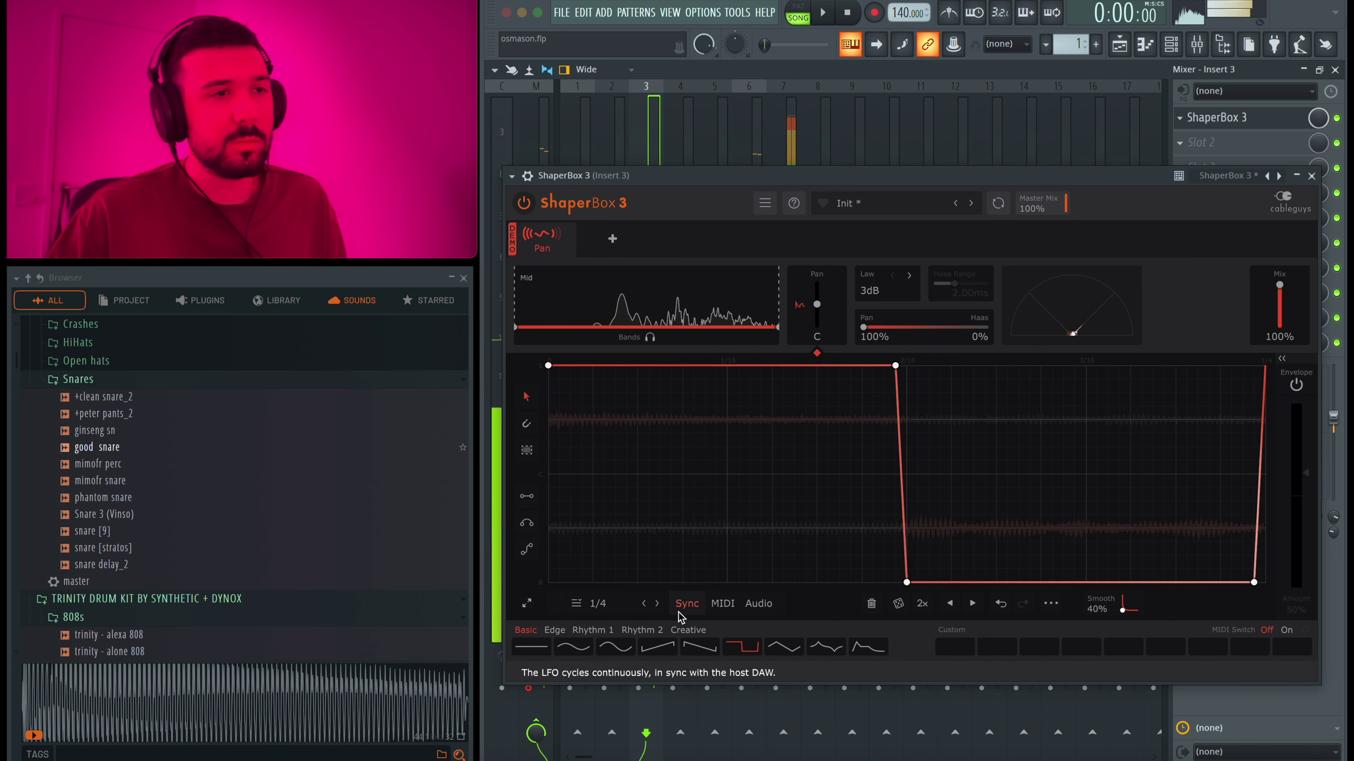
Step: Audition the Pan LFO at a length of 1/2, and return it to 1/4
{"action": "left_click", "coordinate": [597, 604]}
{"action": "left_click", "coordinate": [672, 491]}
{"action": "key", "text": "space"}
{"action": "key", "text": "space"}
{"action": "left_click", "coordinate": [598, 603]}
{"action": "left_click", "coordinate": [668, 474]}
{"action": "key", "text": "space"}
{"action": "key", "text": "space"}
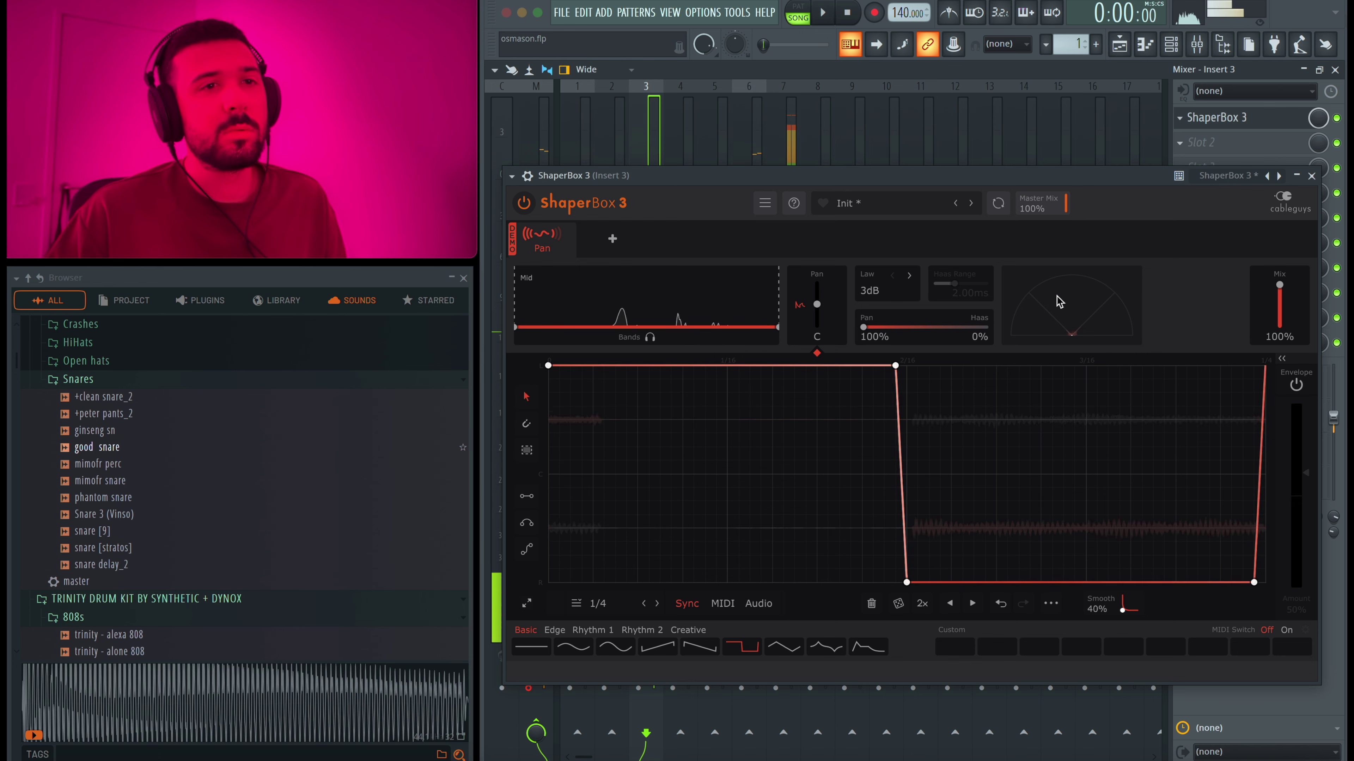
Step: Load Fruity Chorus in mixer insert 2's first effect slot during playback
{"action": "key", "text": "space"}
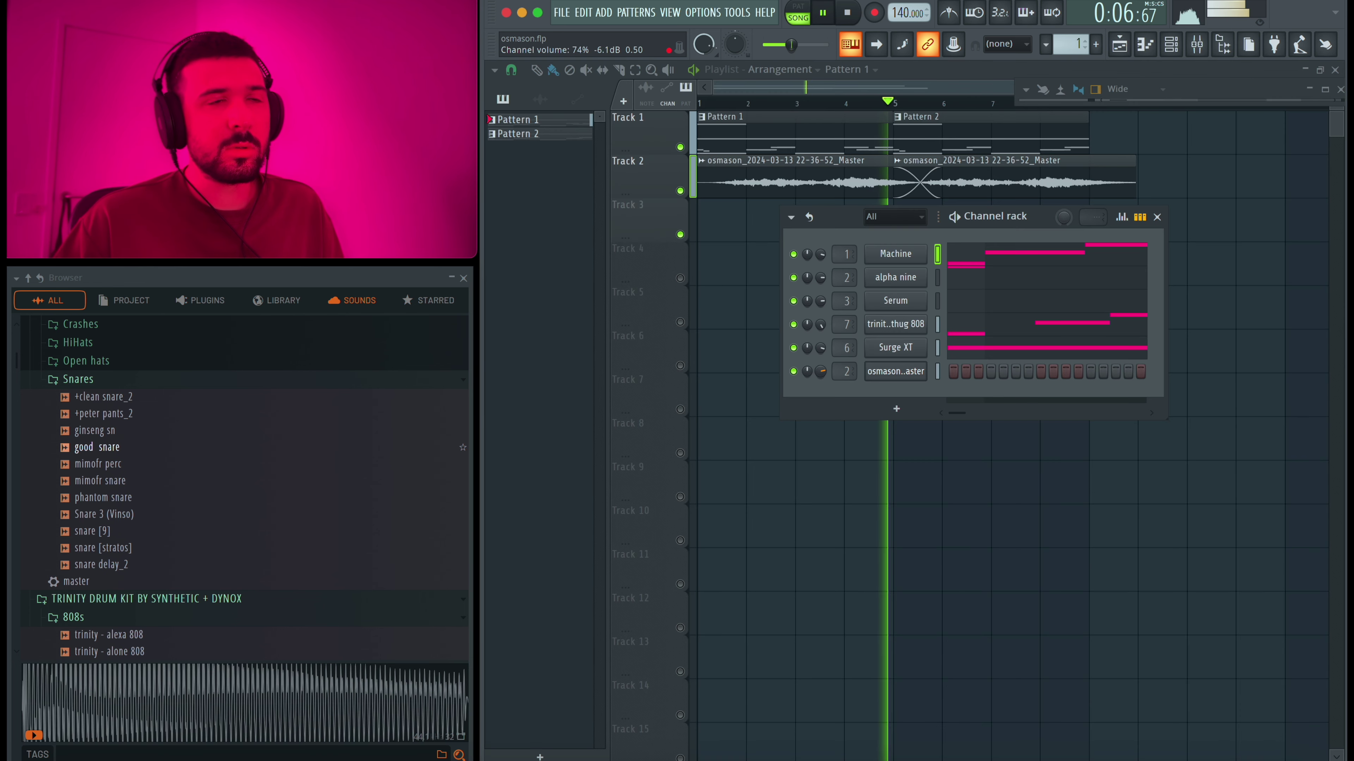
{"action": "left_click", "coordinate": [1328, 98]}
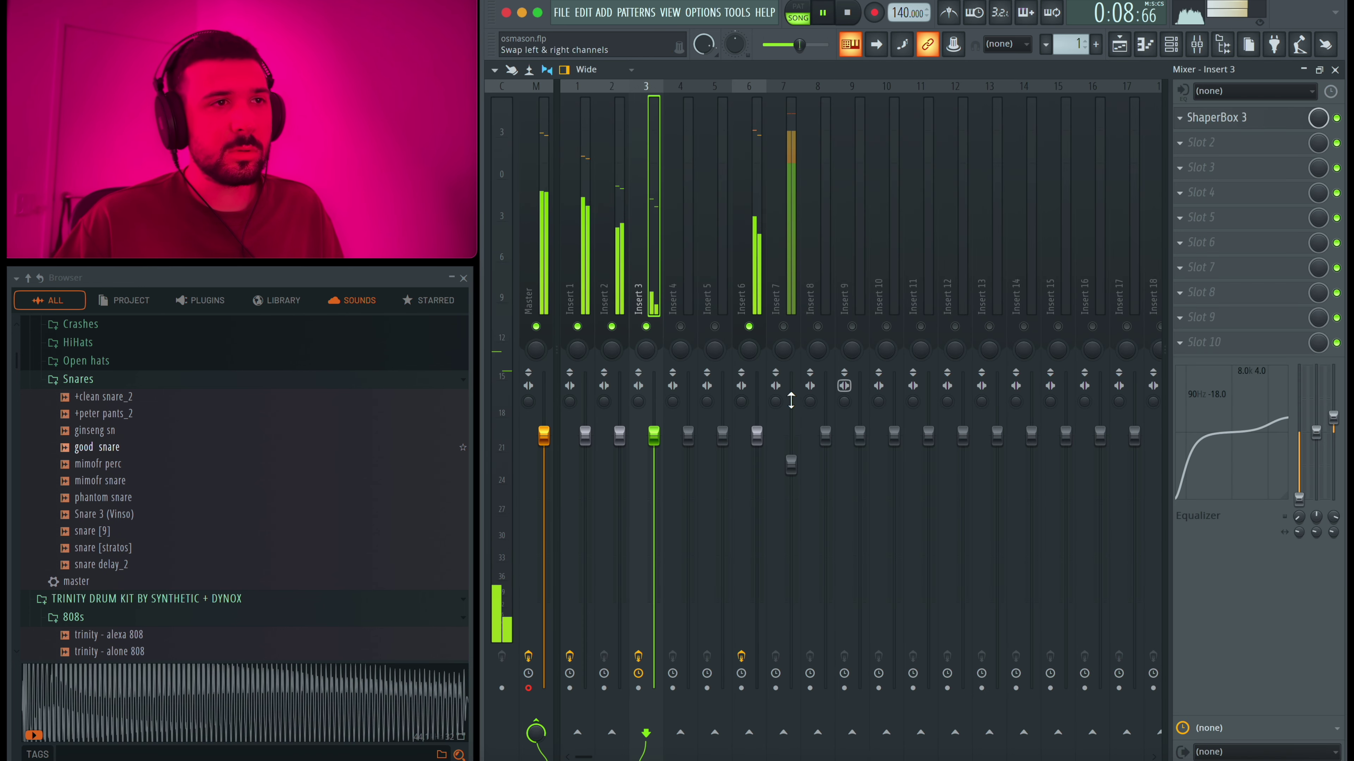
{"action": "left_click", "coordinate": [613, 256]}
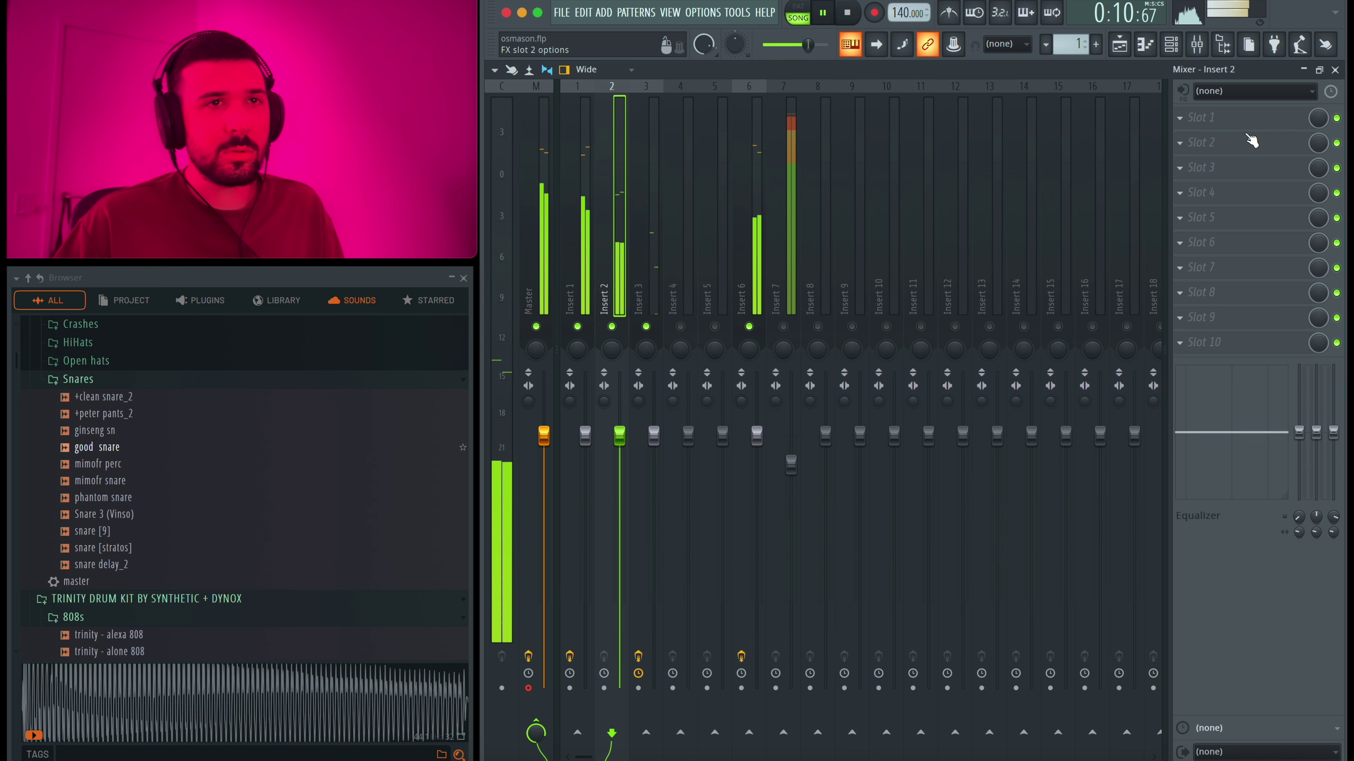
{"action": "left_click", "coordinate": [1229, 120]}
{"action": "left_click", "coordinate": [1108, 137]}
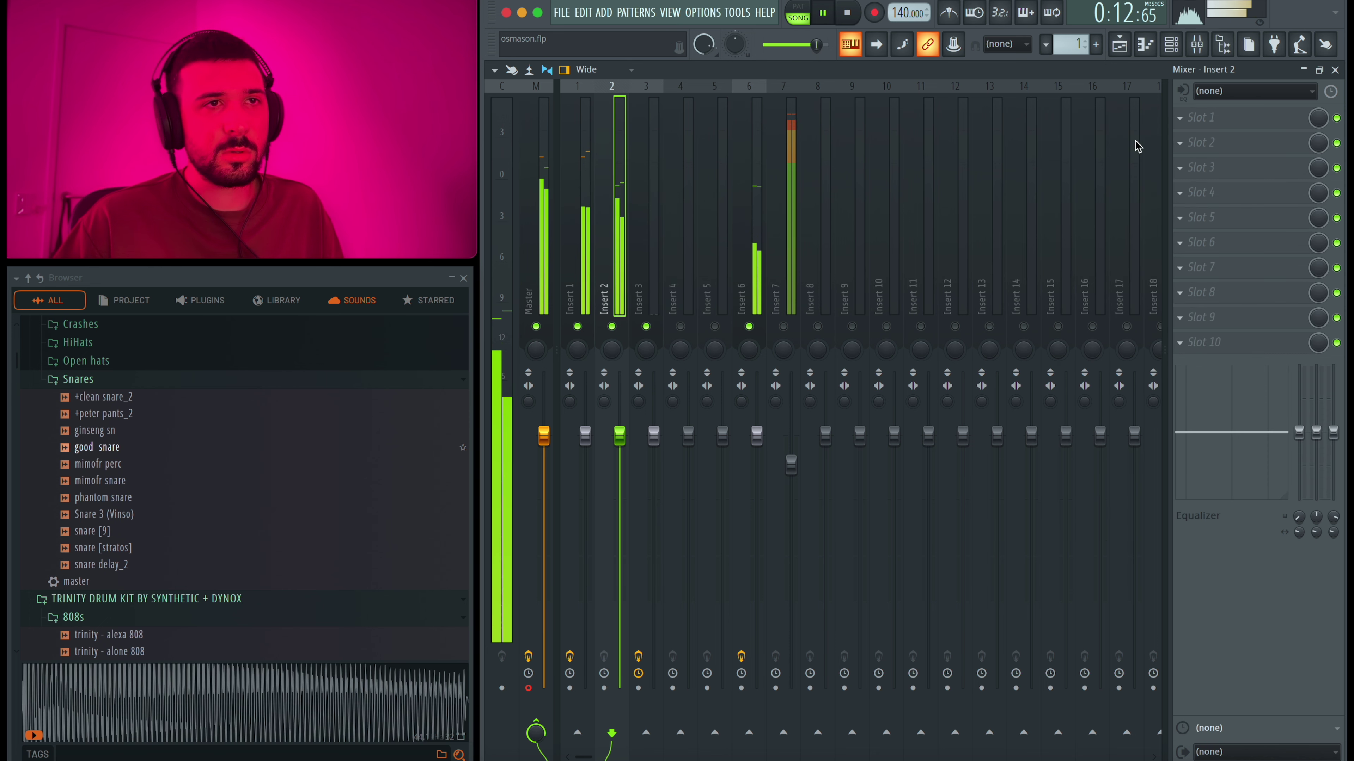
{"action": "left_click", "coordinate": [813, 735]}
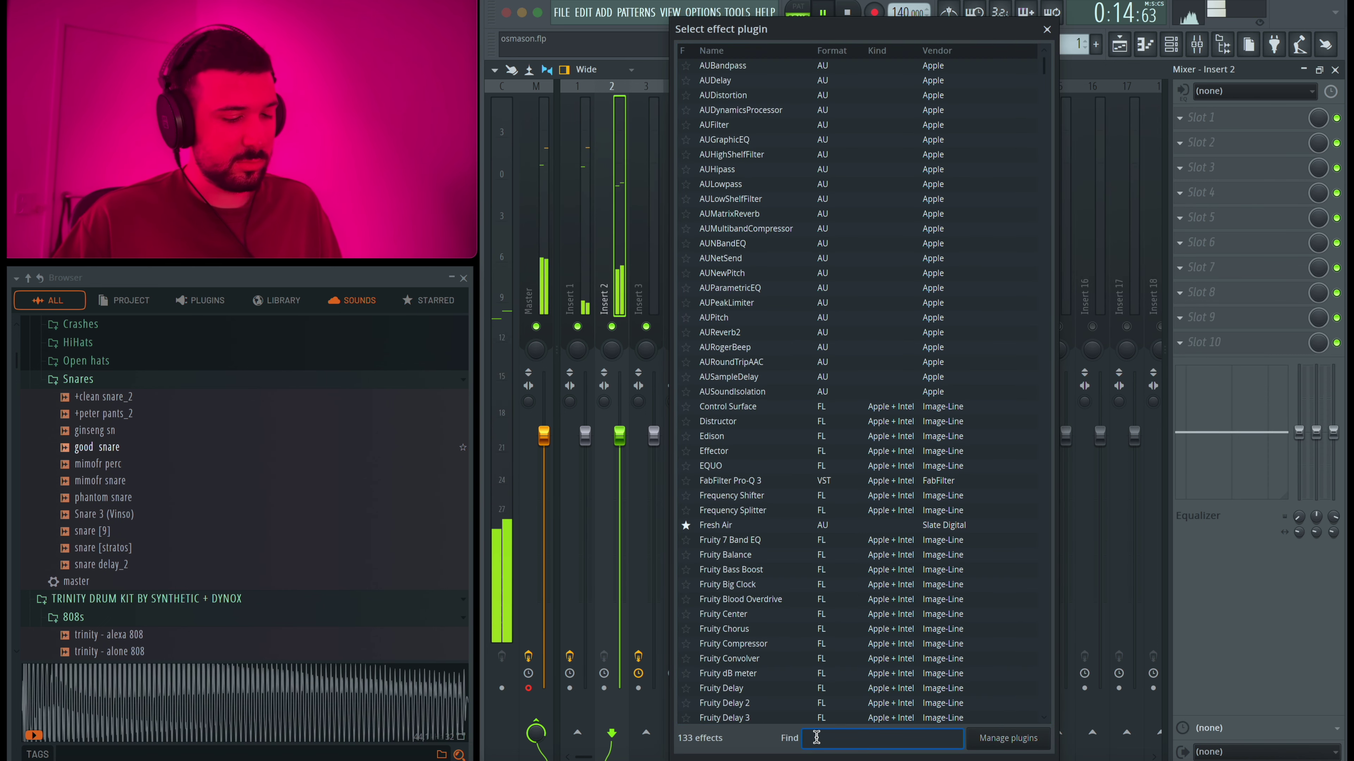
{"action": "type", "text": "ch"}
{"action": "double_click", "coordinate": [725, 95]}
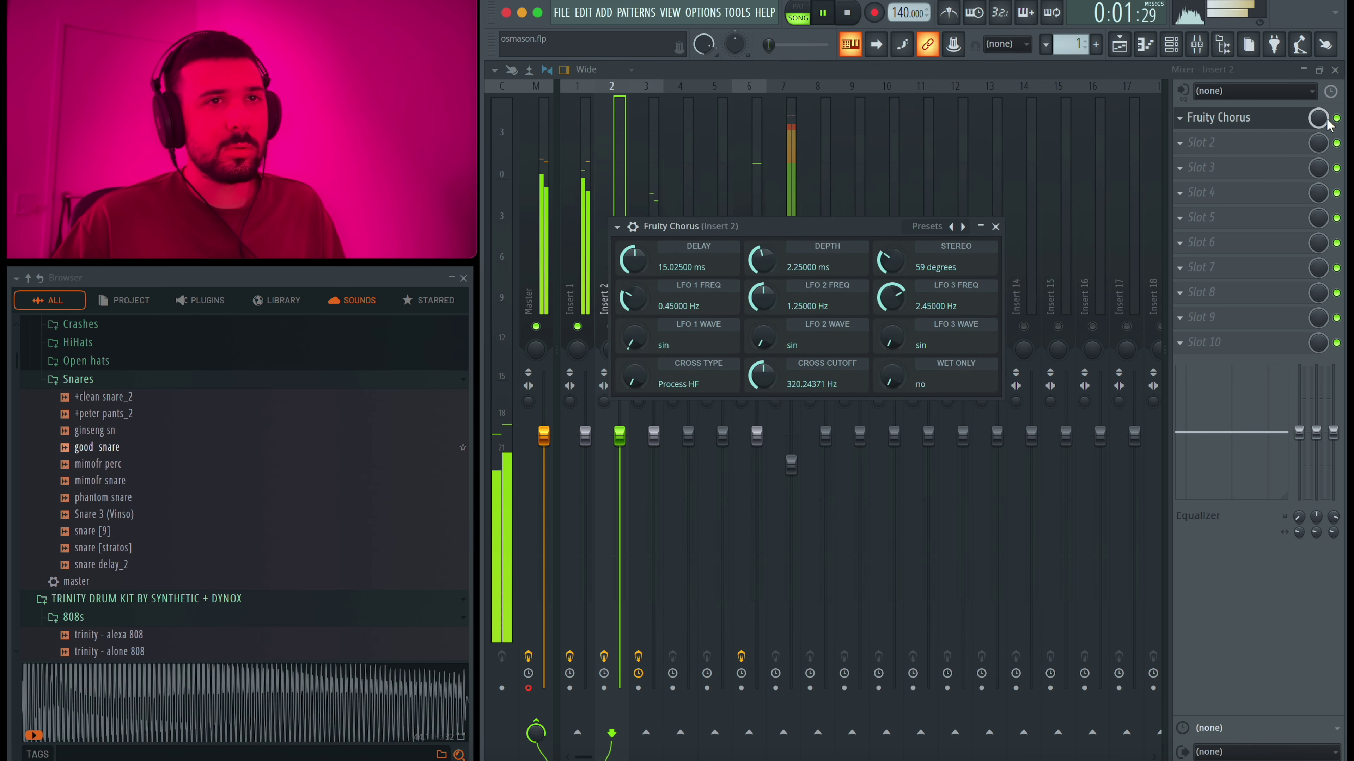
{"action": "left_click", "coordinate": [995, 226]}
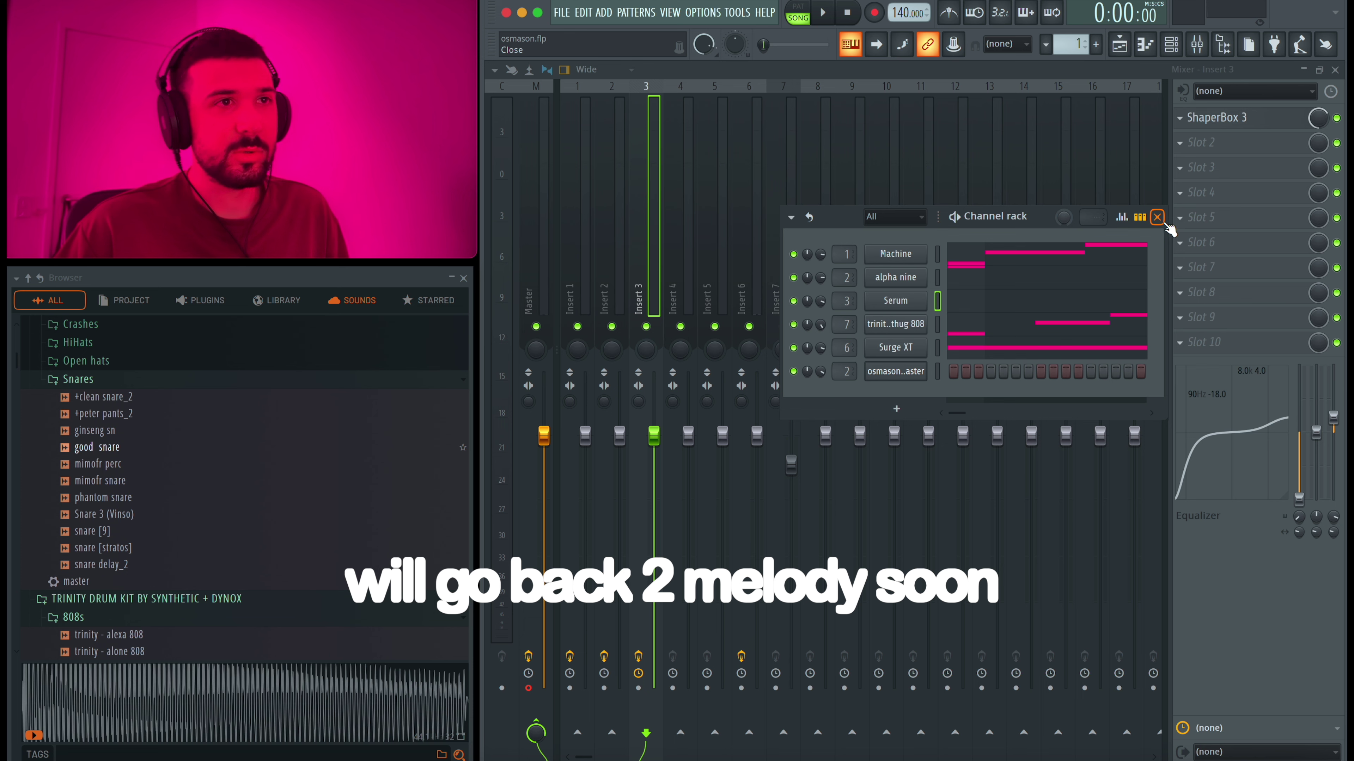
Step: Unmute mixer insert 7 and check the channel settings of the trinity - free young thug 808 sample
{"action": "left_click", "coordinate": [1157, 217]}
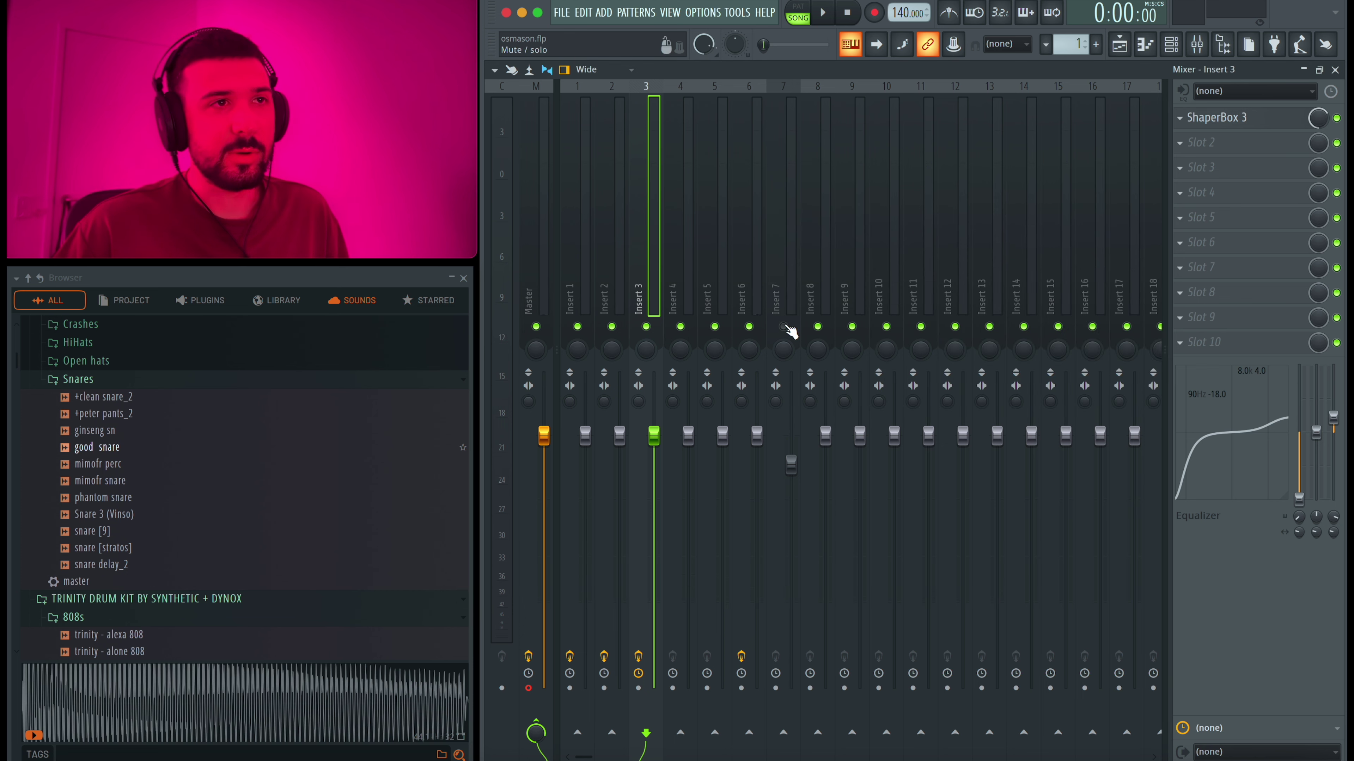
{"action": "left_click", "coordinate": [1178, 52]}
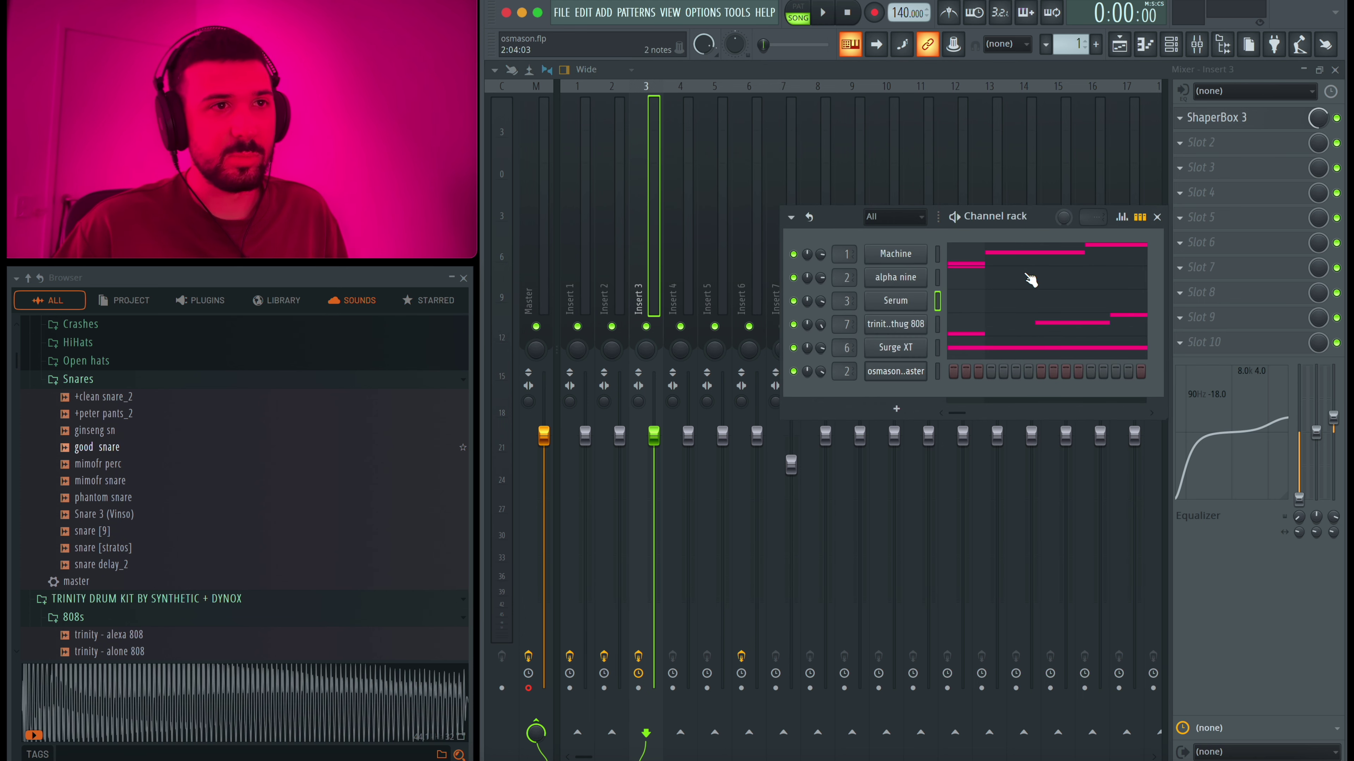
{"action": "left_click", "coordinate": [908, 327]}
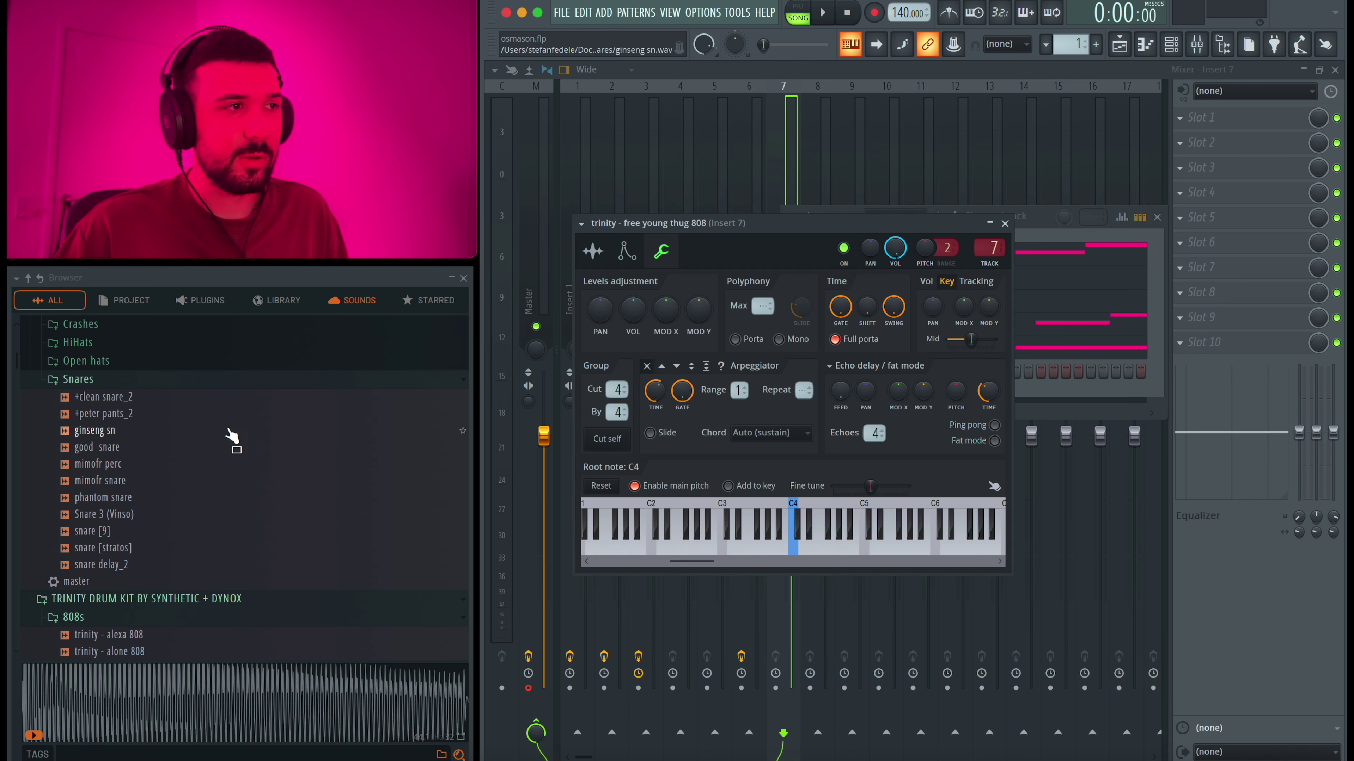
{"action": "scroll", "coordinate": [232, 436], "scroll_direction": "down", "scroll_amount": 3}
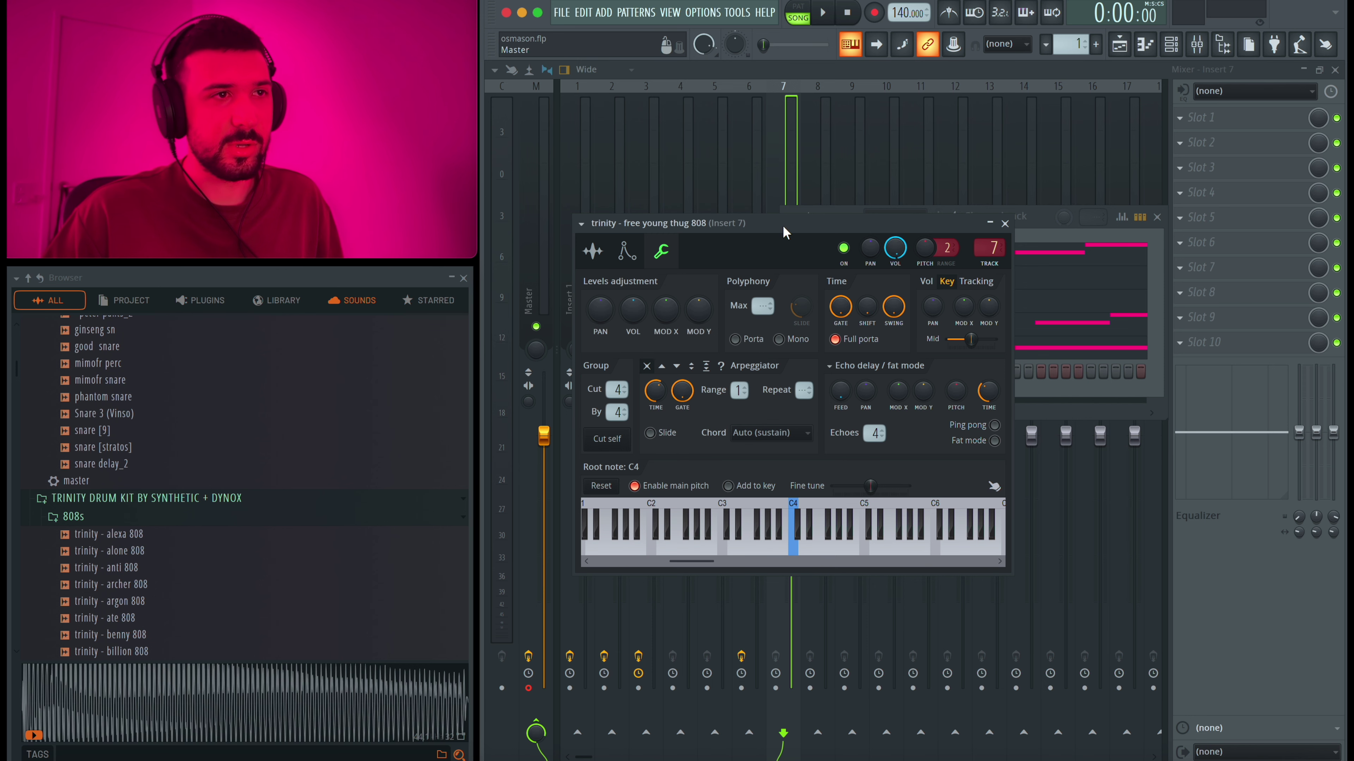
{"action": "left_click", "coordinate": [1005, 224]}
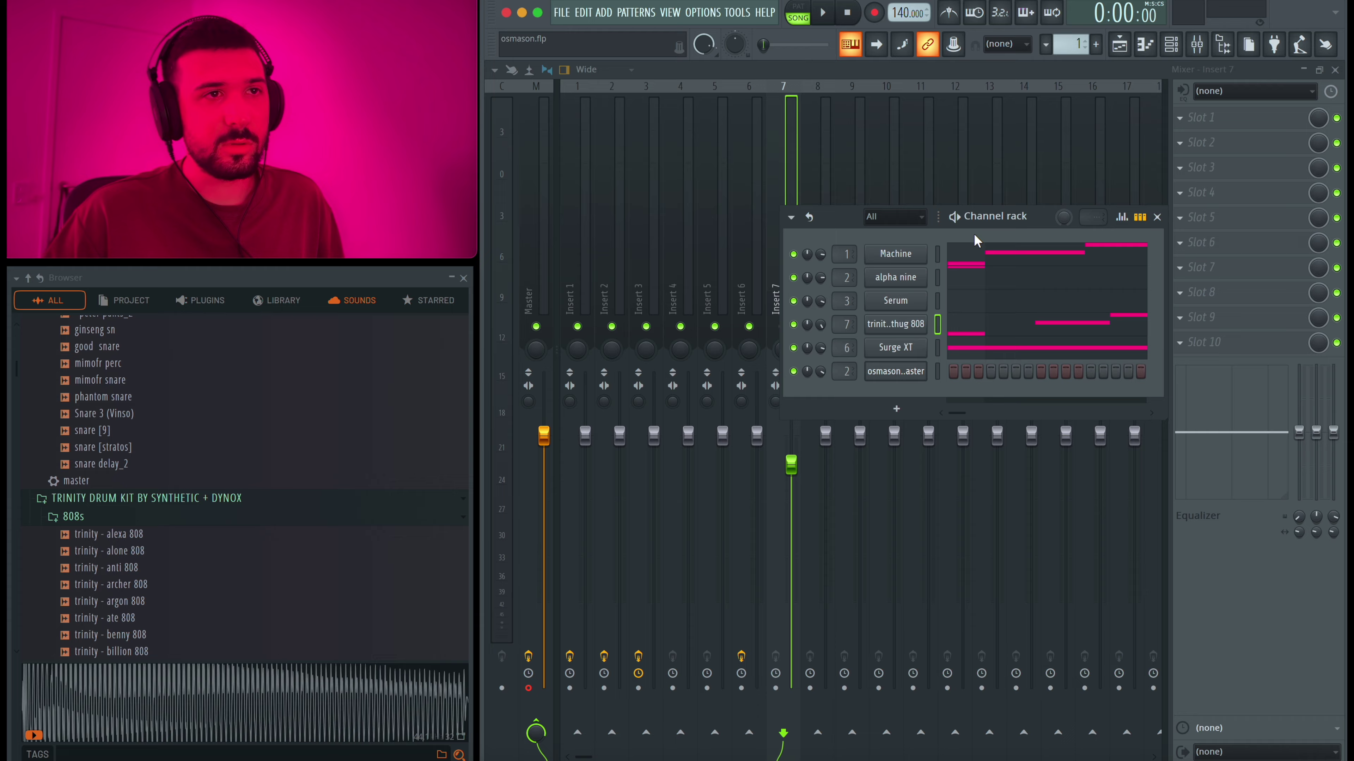
Step: Collapse the TRINITY drum kit's 808s folder in the browser to reach its Snares folder, and play the arrangement
{"action": "left_click_drag", "start_coordinate": [1043, 223], "coordinate": [1189, 222]}
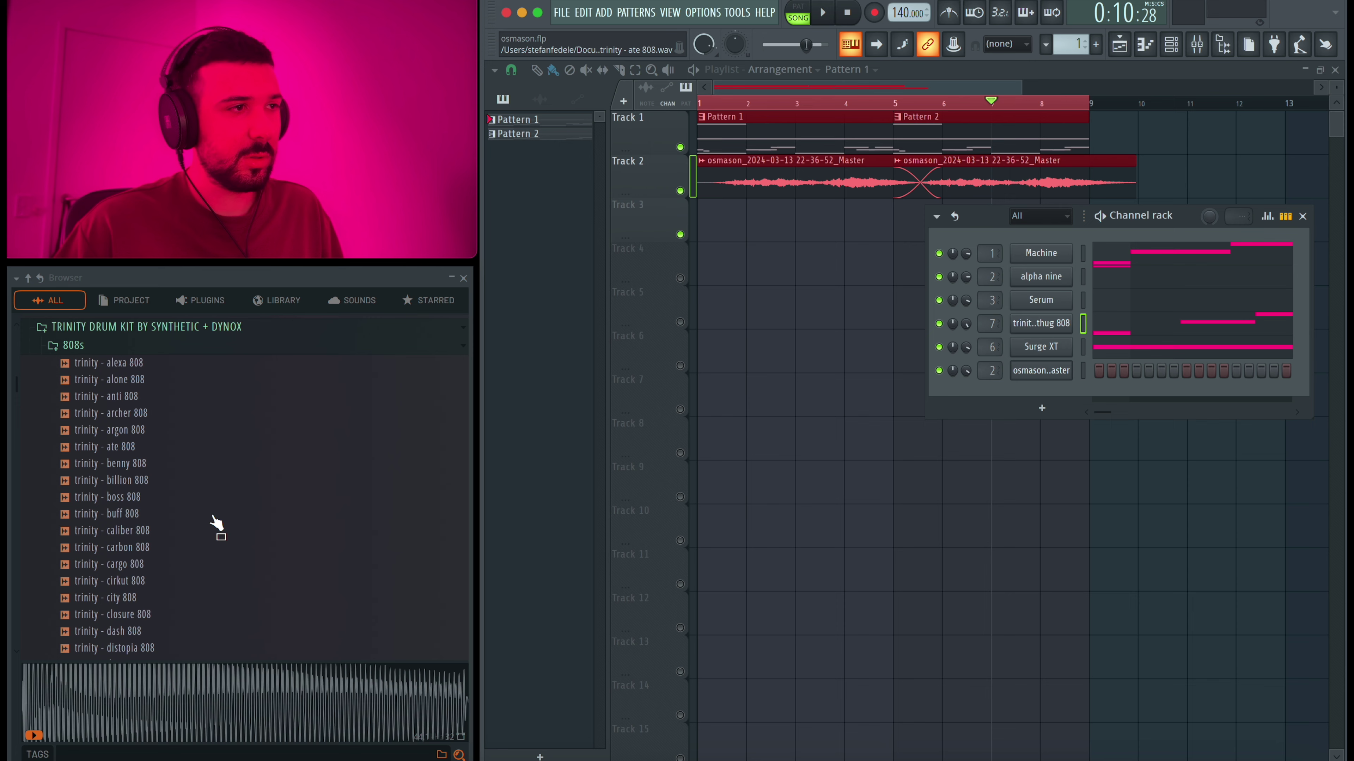
{"action": "scroll", "coordinate": [211, 529], "scroll_direction": "down", "scroll_amount": 3}
{"action": "scroll", "coordinate": [150, 505], "scroll_direction": "up", "scroll_amount": 5}
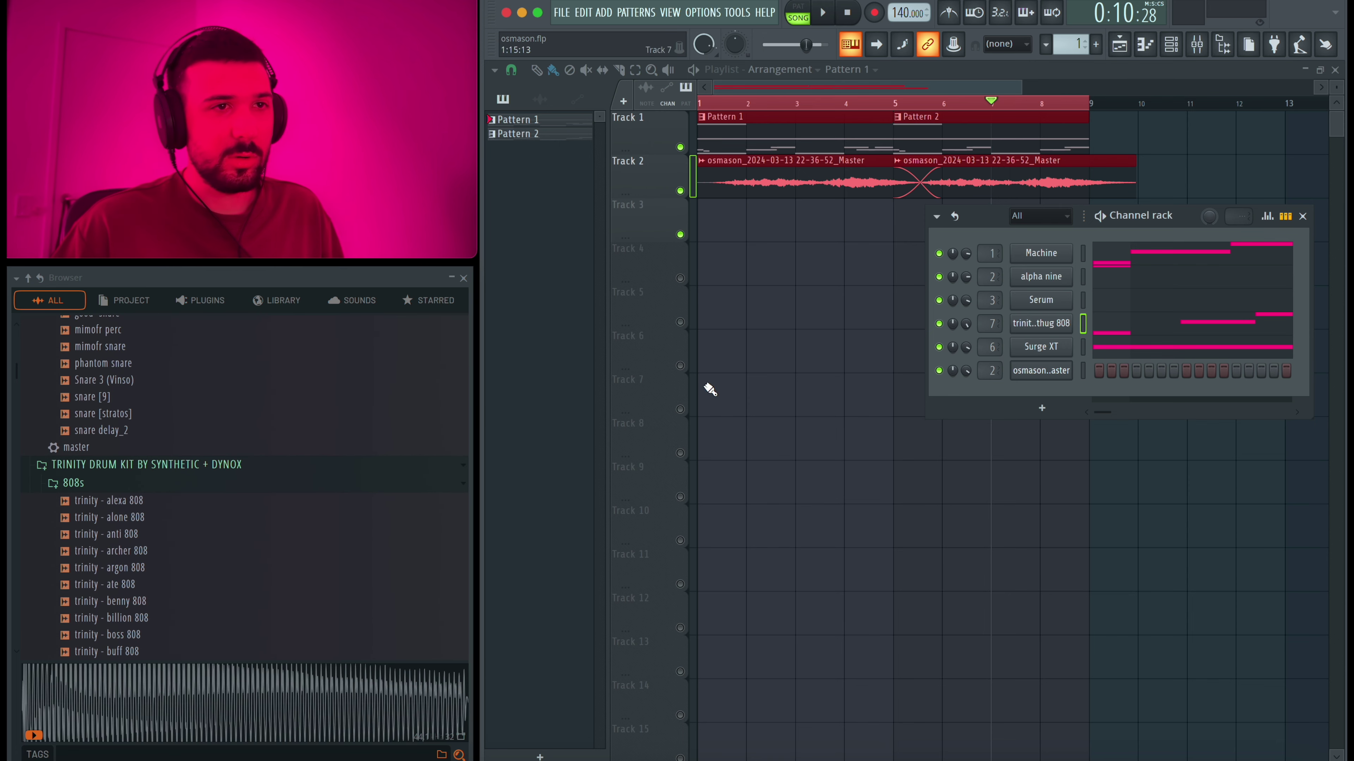
{"action": "scroll", "coordinate": [104, 389], "scroll_direction": "down", "scroll_amount": 1}
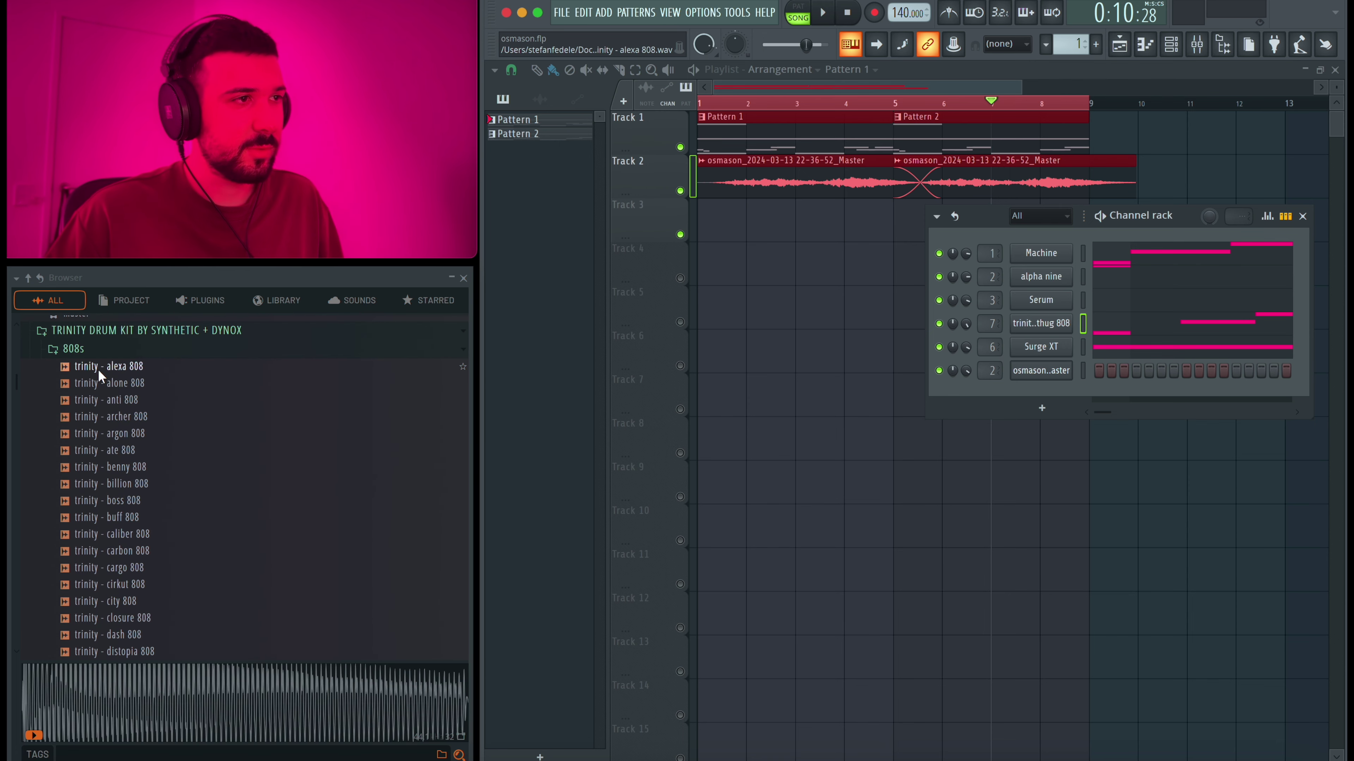
{"action": "left_click", "coordinate": [96, 350]}
{"action": "key", "text": "space"}
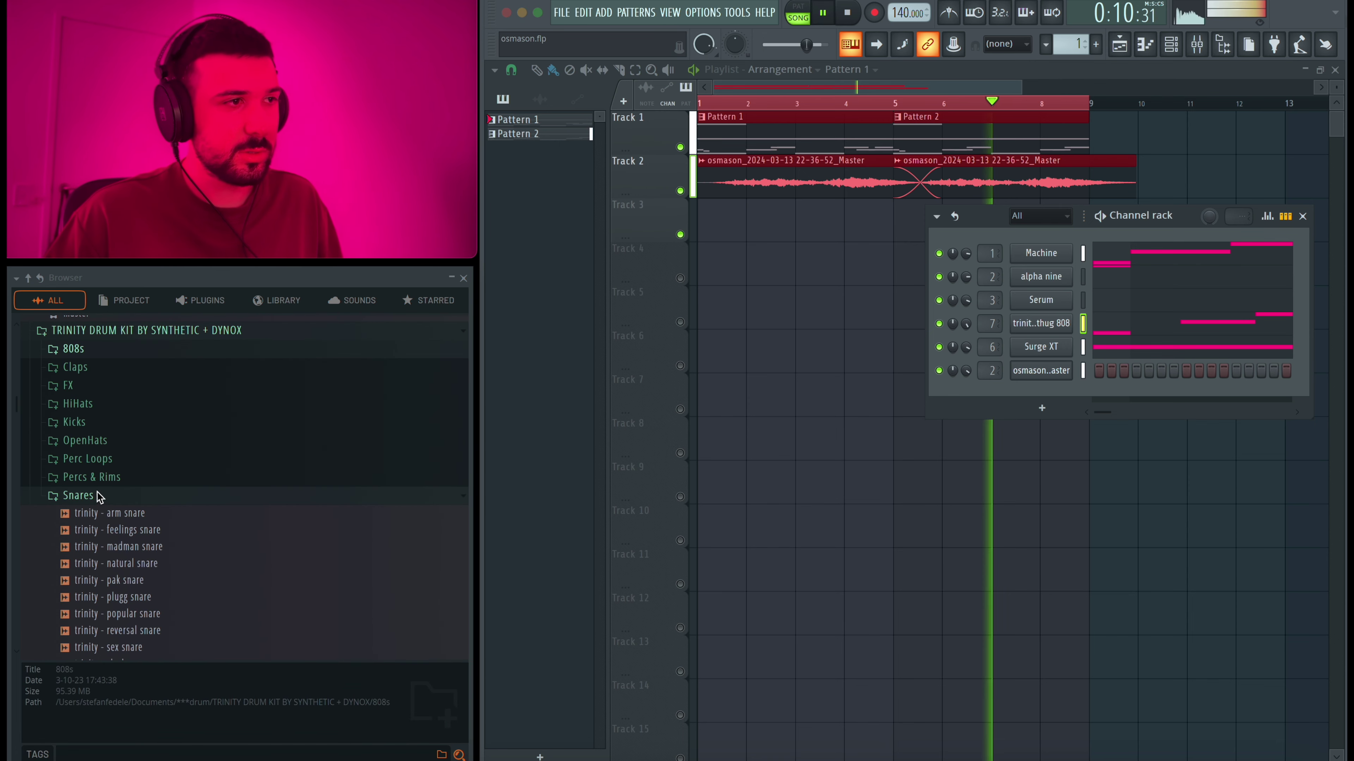
Step: Audition the TRINITY kit's snare samples, including the pak, natural, plugg, popular and sex snares
{"action": "left_click", "coordinate": [138, 537]}
{"action": "left_click", "coordinate": [141, 578]}
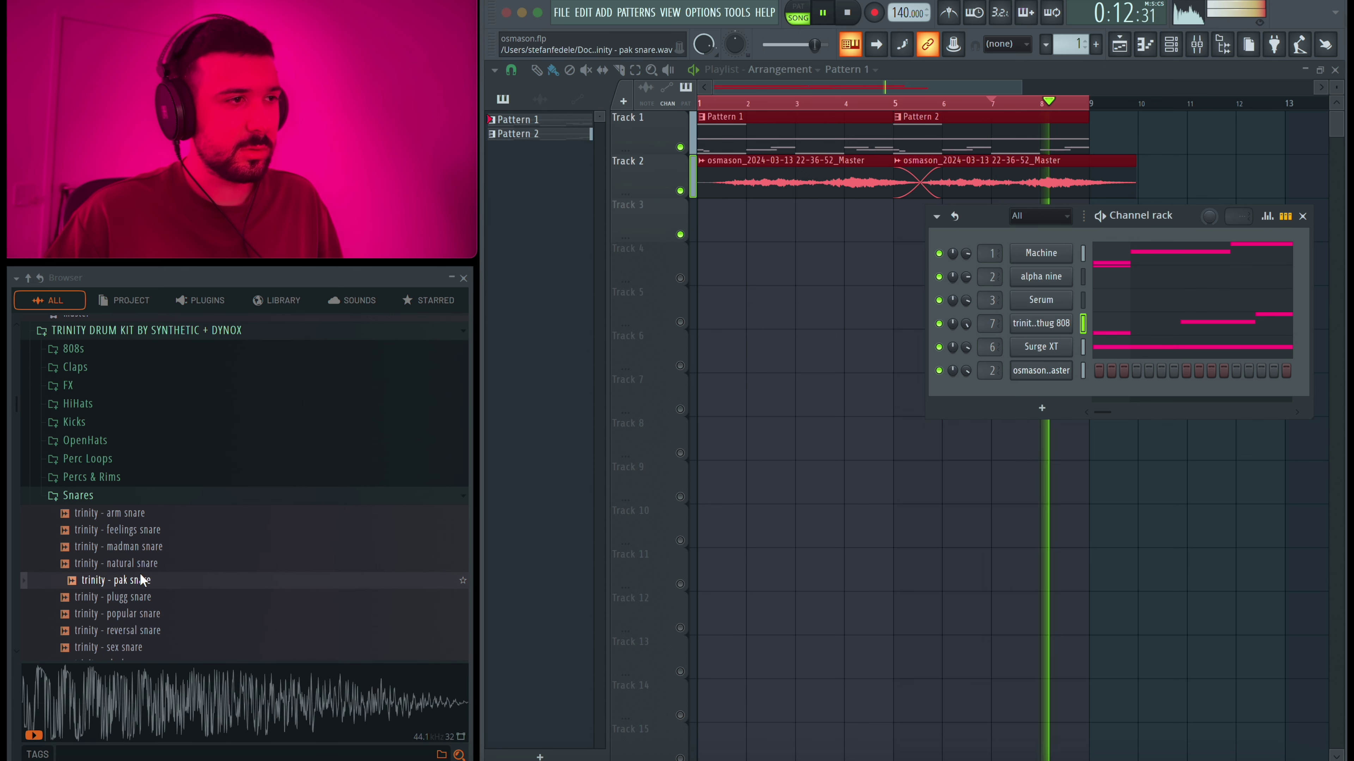
{"action": "left_click", "coordinate": [140, 563]}
{"action": "key", "text": "space"}
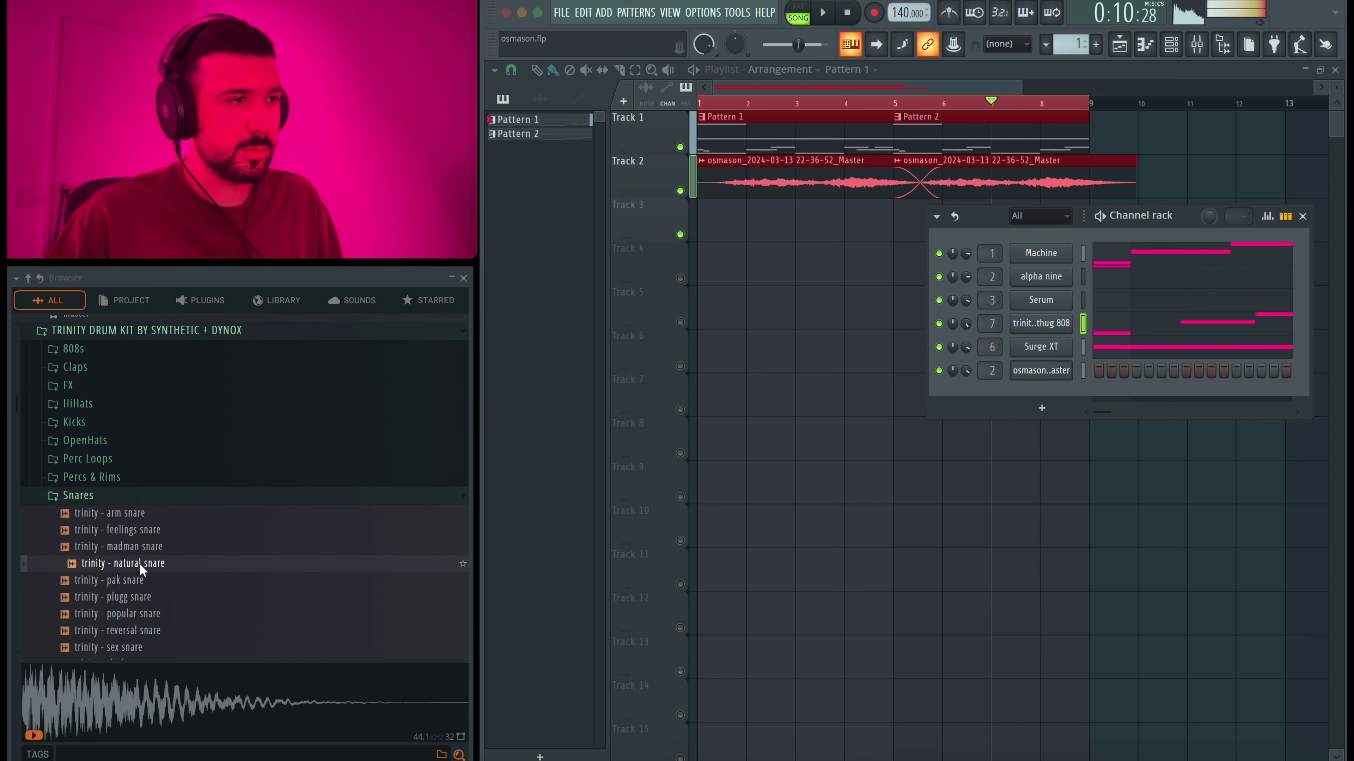
{"action": "left_click", "coordinate": [139, 592]}
{"action": "left_click", "coordinate": [139, 582]}
{"action": "left_click", "coordinate": [138, 614]}
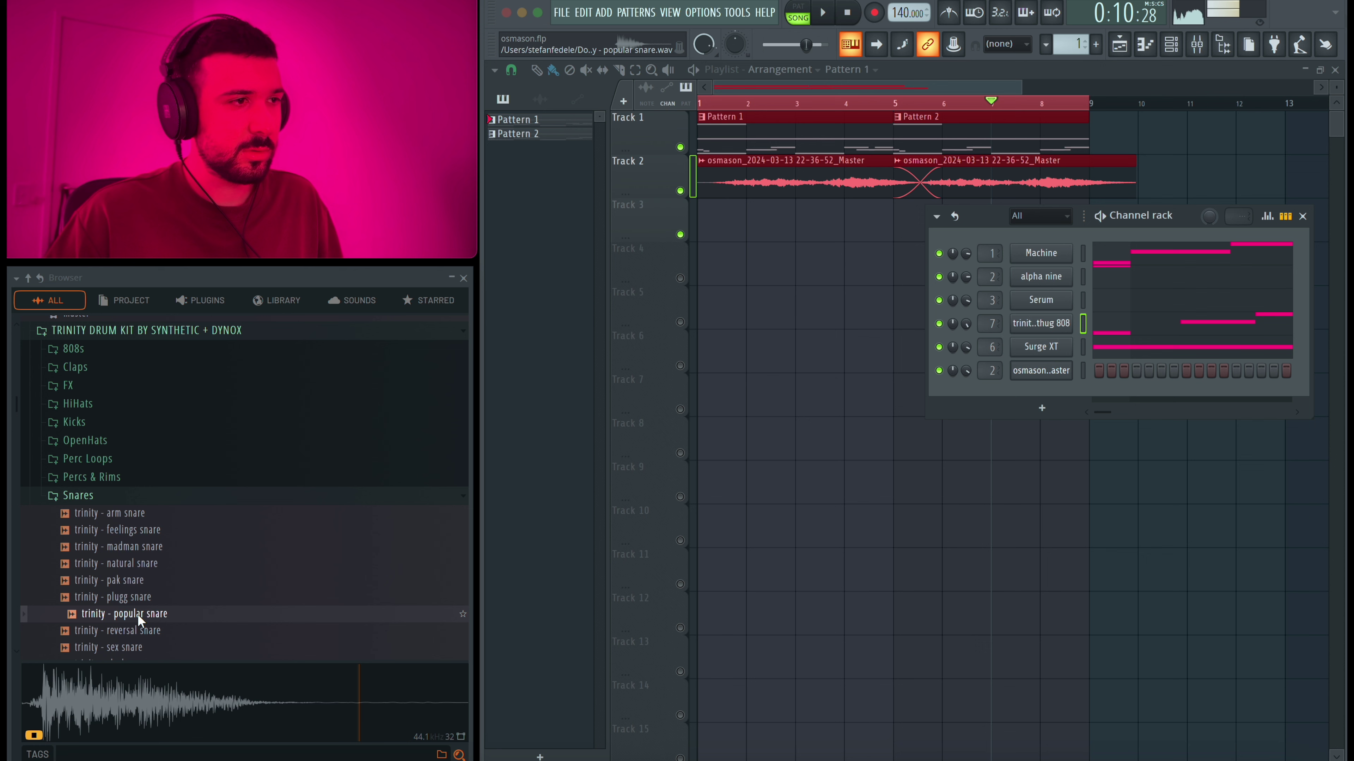
{"action": "left_click", "coordinate": [139, 627]}
{"action": "scroll", "coordinate": [137, 630], "scroll_direction": "down", "scroll_amount": 2}
{"action": "left_click", "coordinate": [133, 564]}
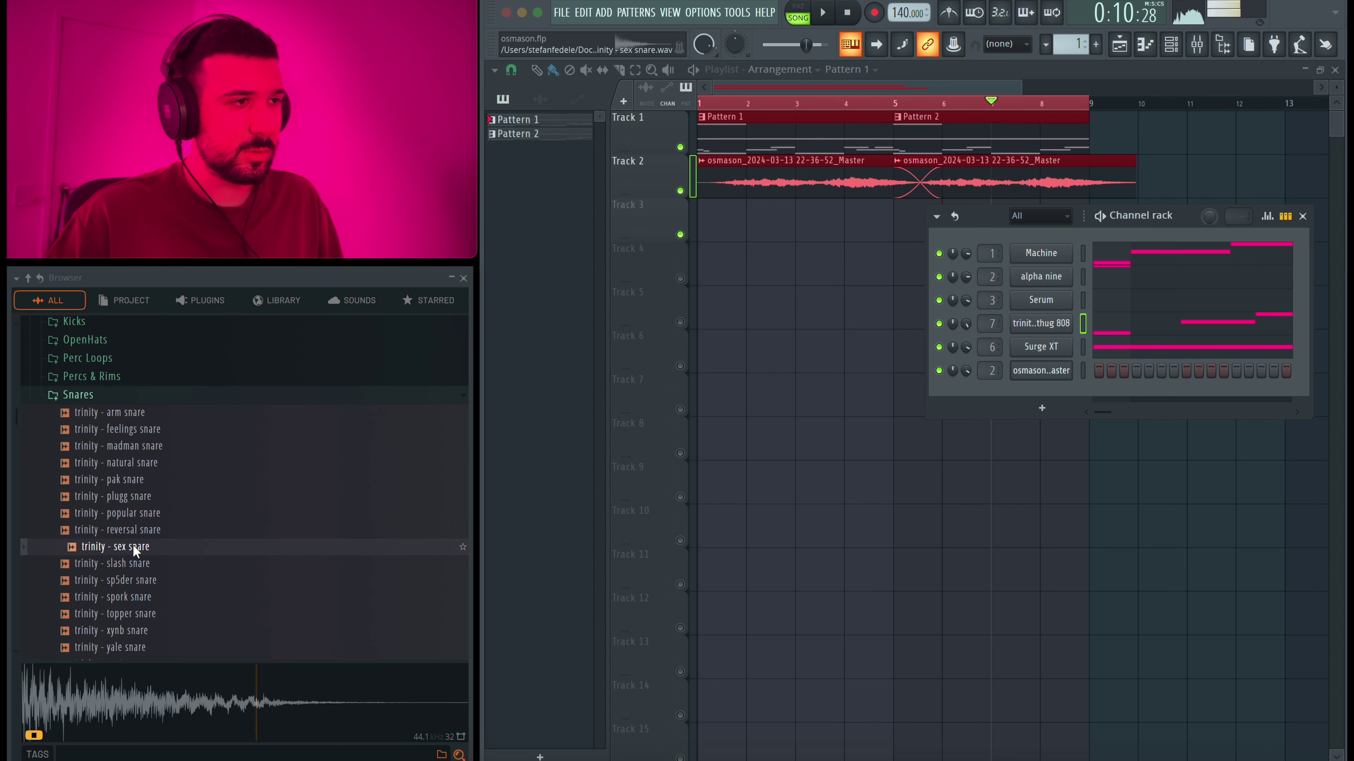
Step: Audition the sp5der, spork and slash snares, and add trinity - slash snare and trinity - sp5der snare as channels in the channel rack
{"action": "left_click", "coordinate": [132, 581]}
{"action": "left_click", "coordinate": [127, 593]}
{"action": "left_click", "coordinate": [128, 578]}
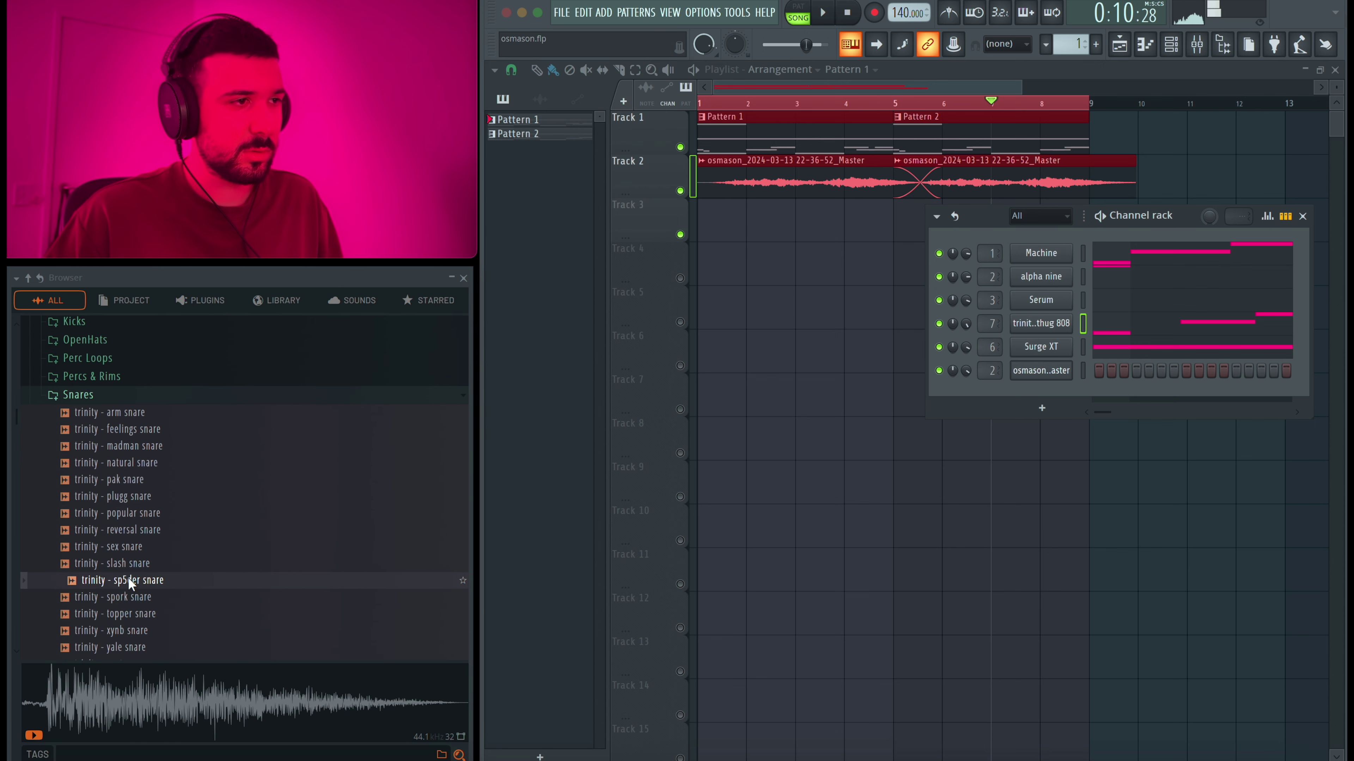
{"action": "left_click", "coordinate": [127, 566]}
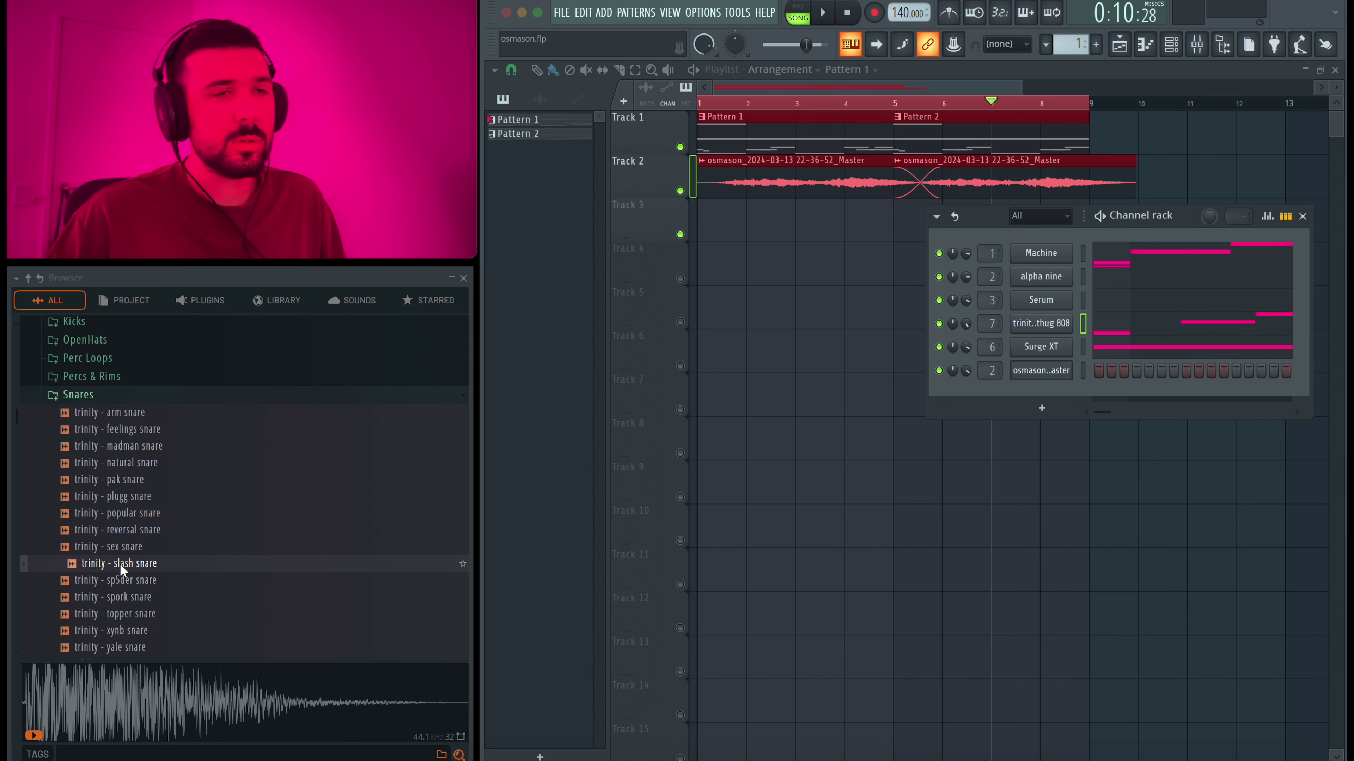
{"action": "left_click_drag", "start_coordinate": [119, 564], "coordinate": [937, 523]}
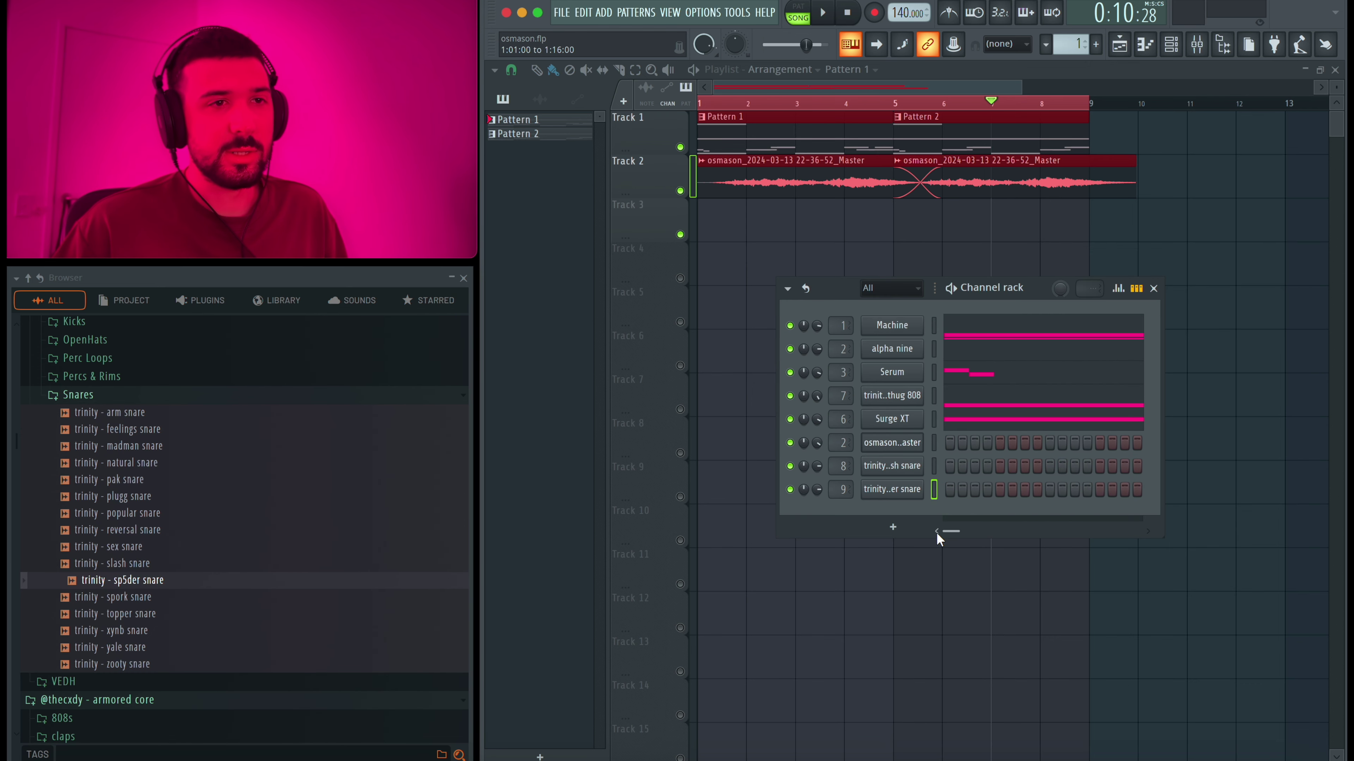
Step: Place a hit on step 9 of both the slash snare and sp5der snare channels, and play the arrangement
{"action": "left_click", "coordinate": [1049, 467]}
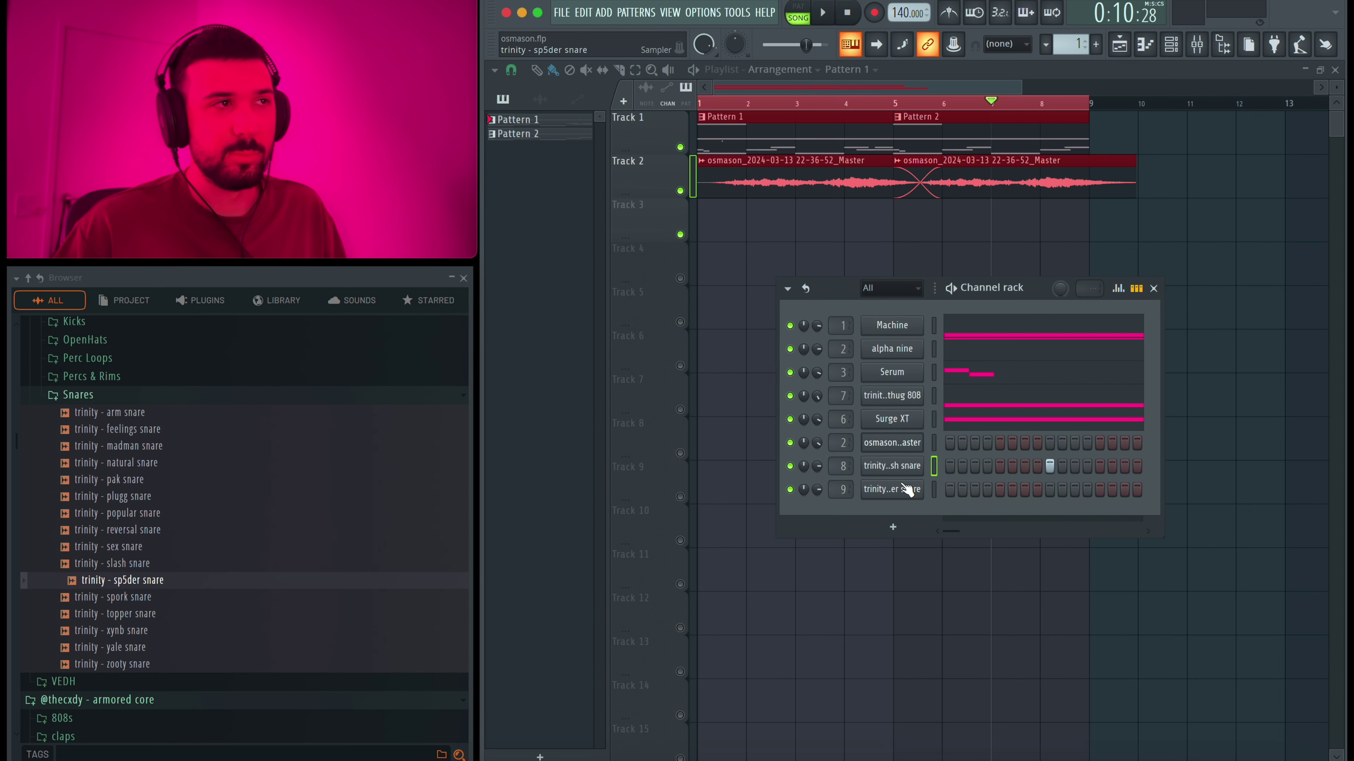
{"action": "left_click", "coordinate": [1051, 492]}
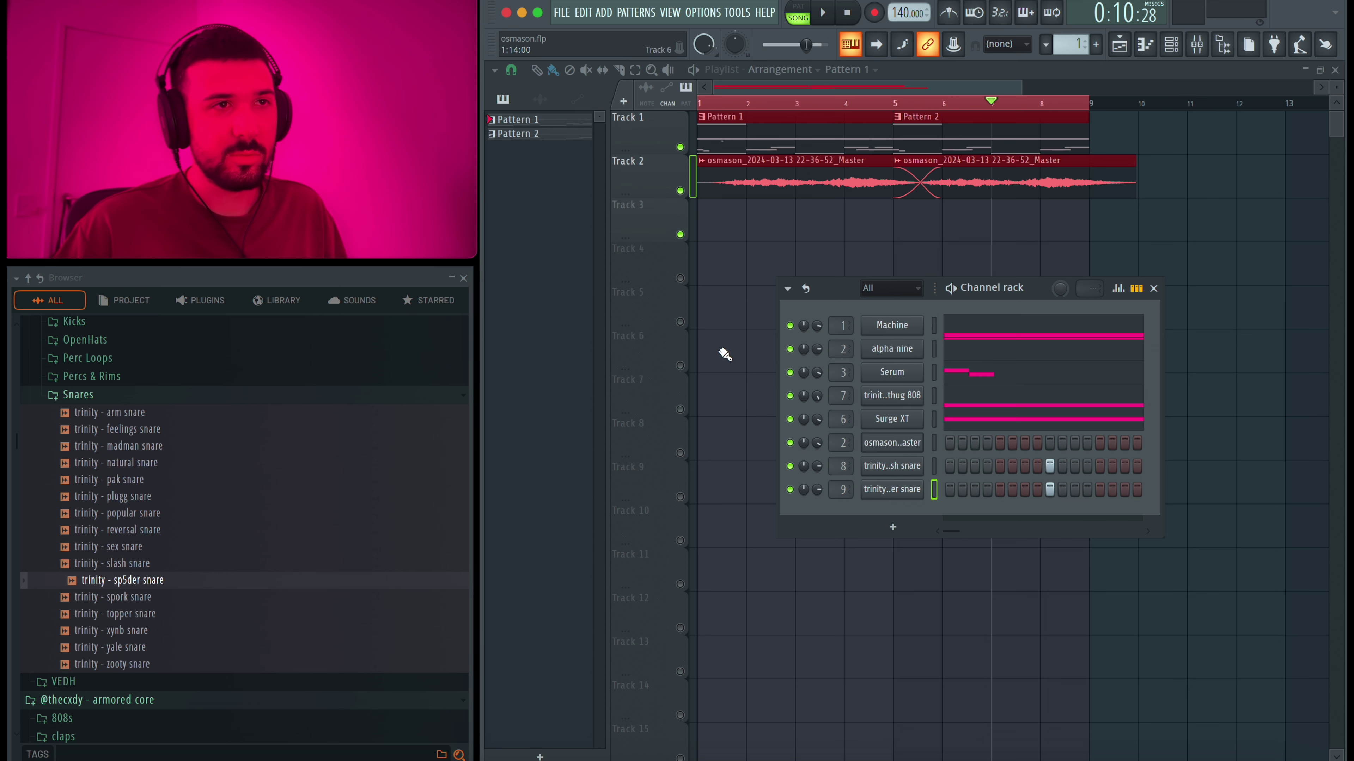
{"action": "key", "text": "space"}
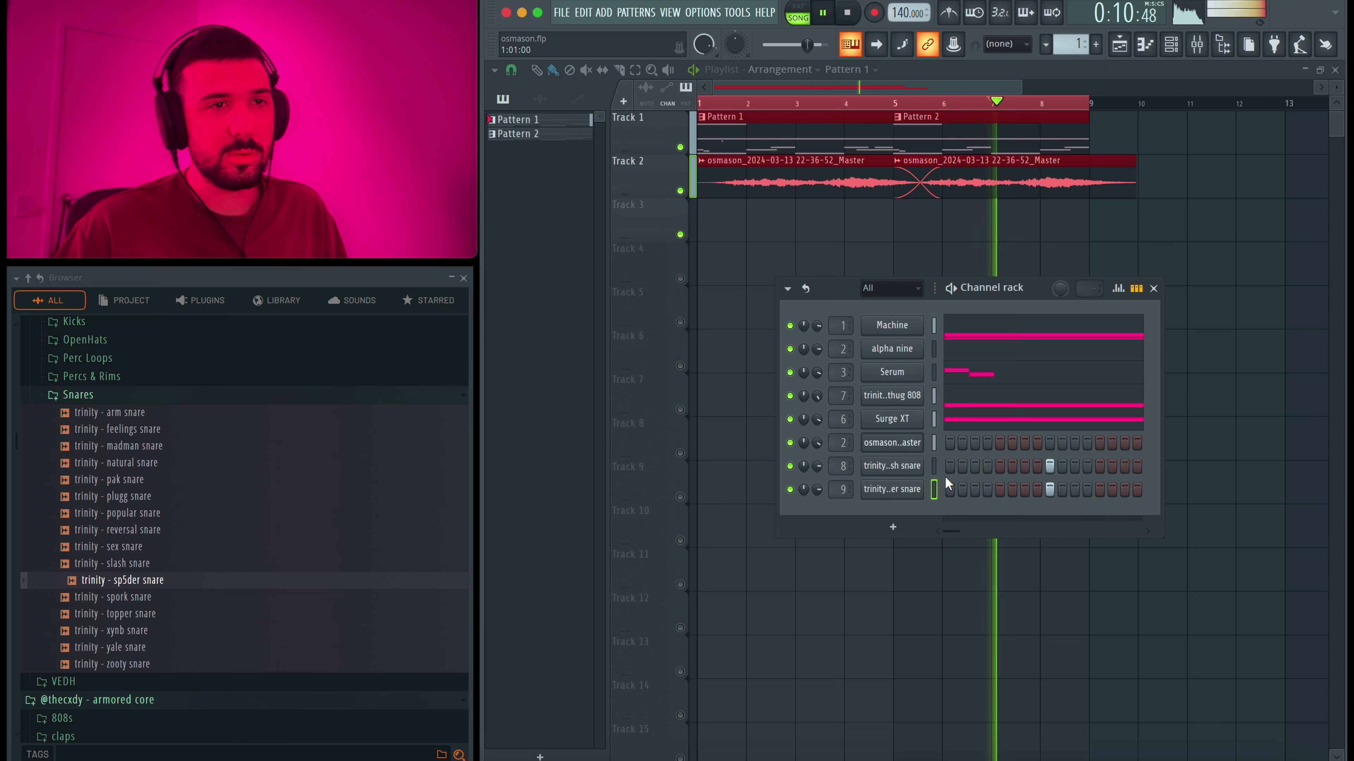
{"action": "key", "text": "space"}
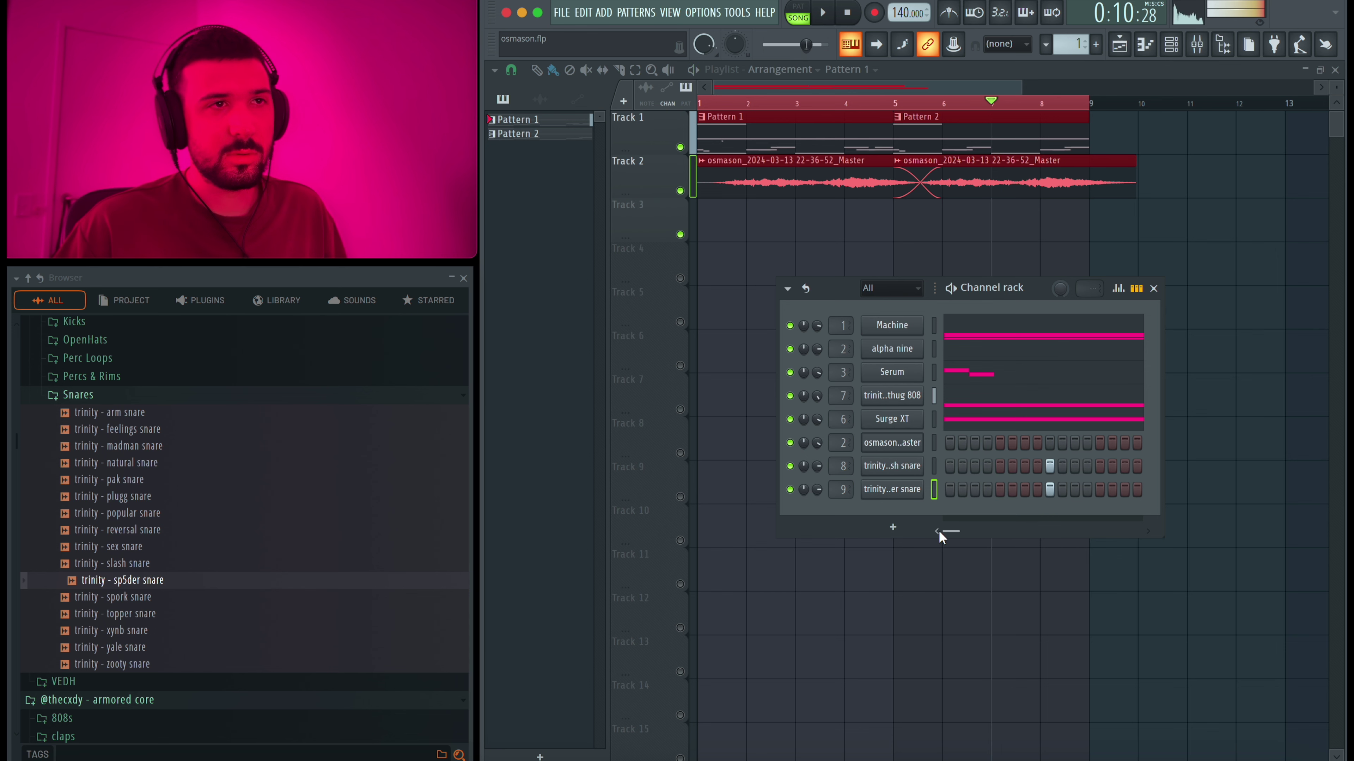
{"action": "key", "text": "space"}
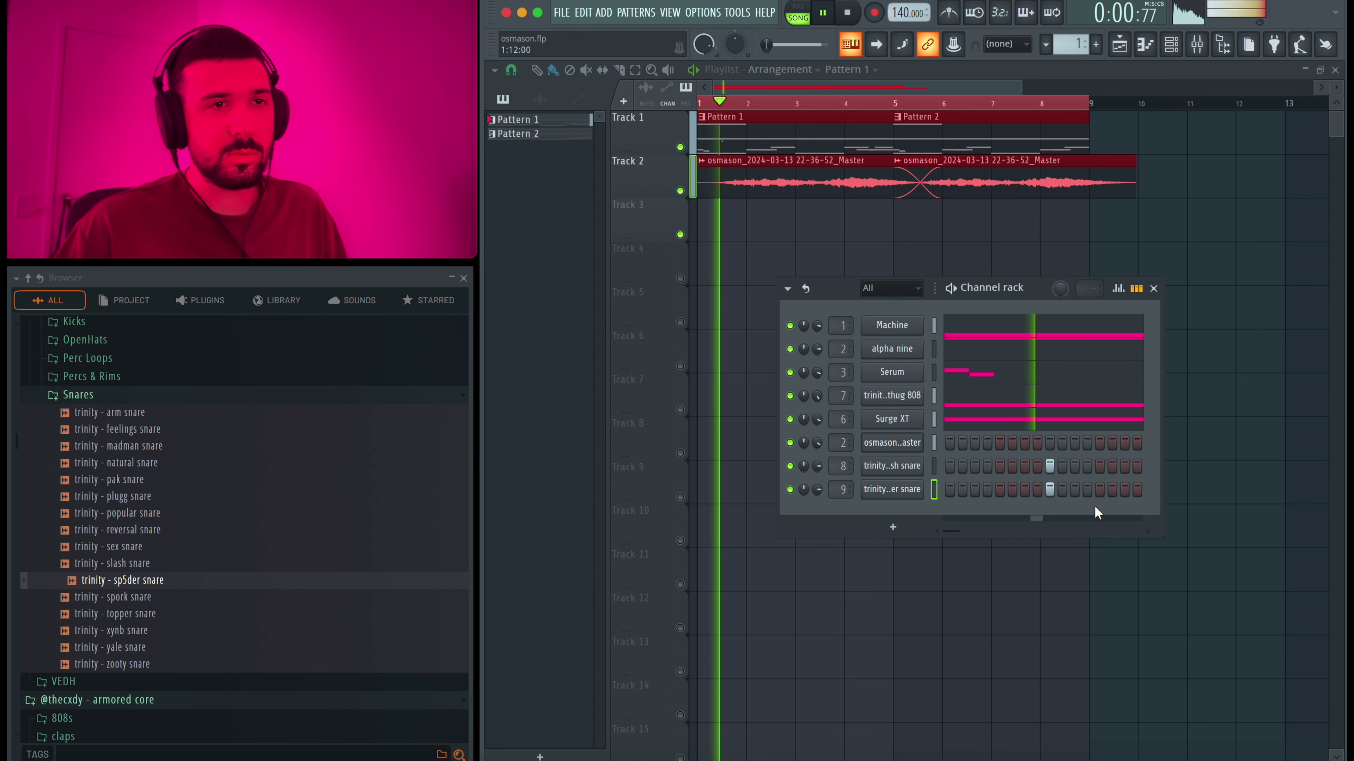
{"action": "key", "text": "space"}
{"action": "key", "text": "space"}
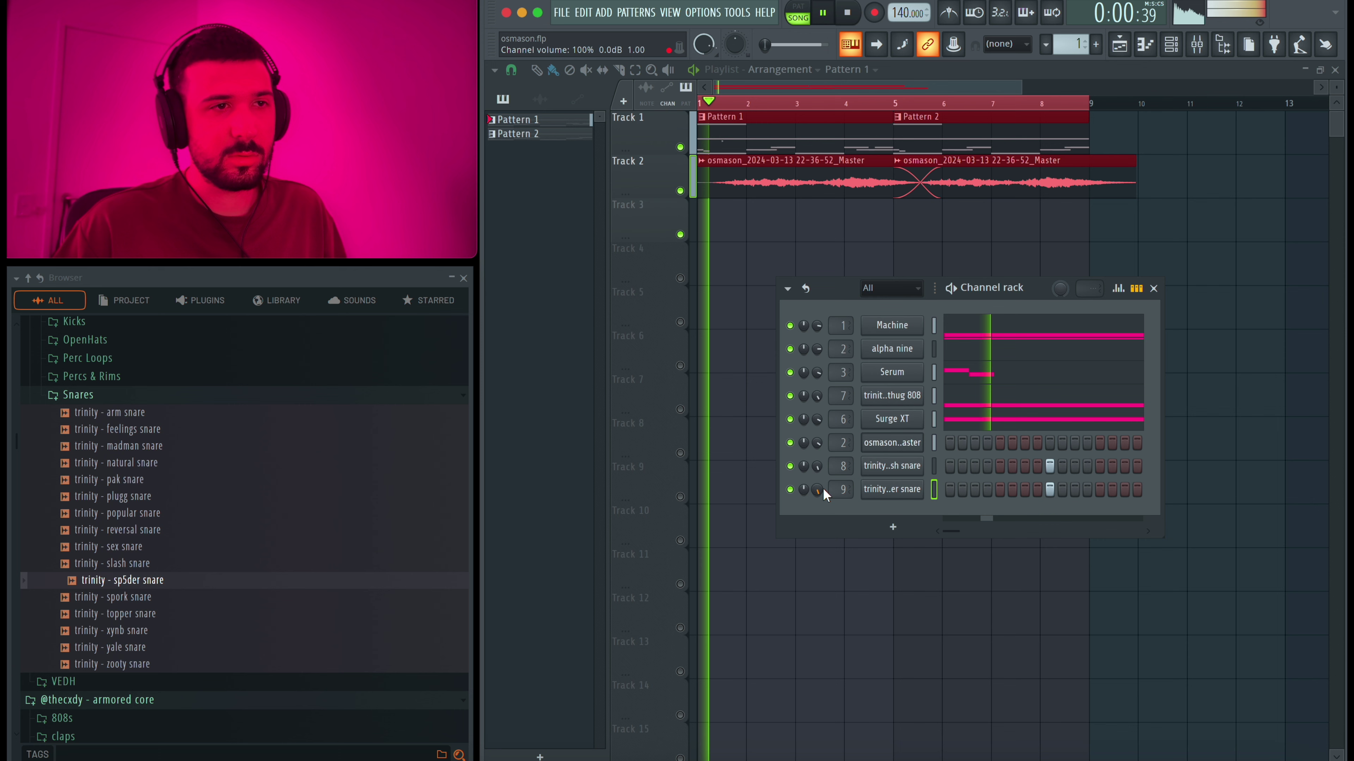
Step: Continue the slash snare with a hit on beat 3 of every bar through bar 4, and play it from its piano roll
{"action": "left_click", "coordinate": [1148, 532]}
{"action": "left_click", "coordinate": [1147, 532]}
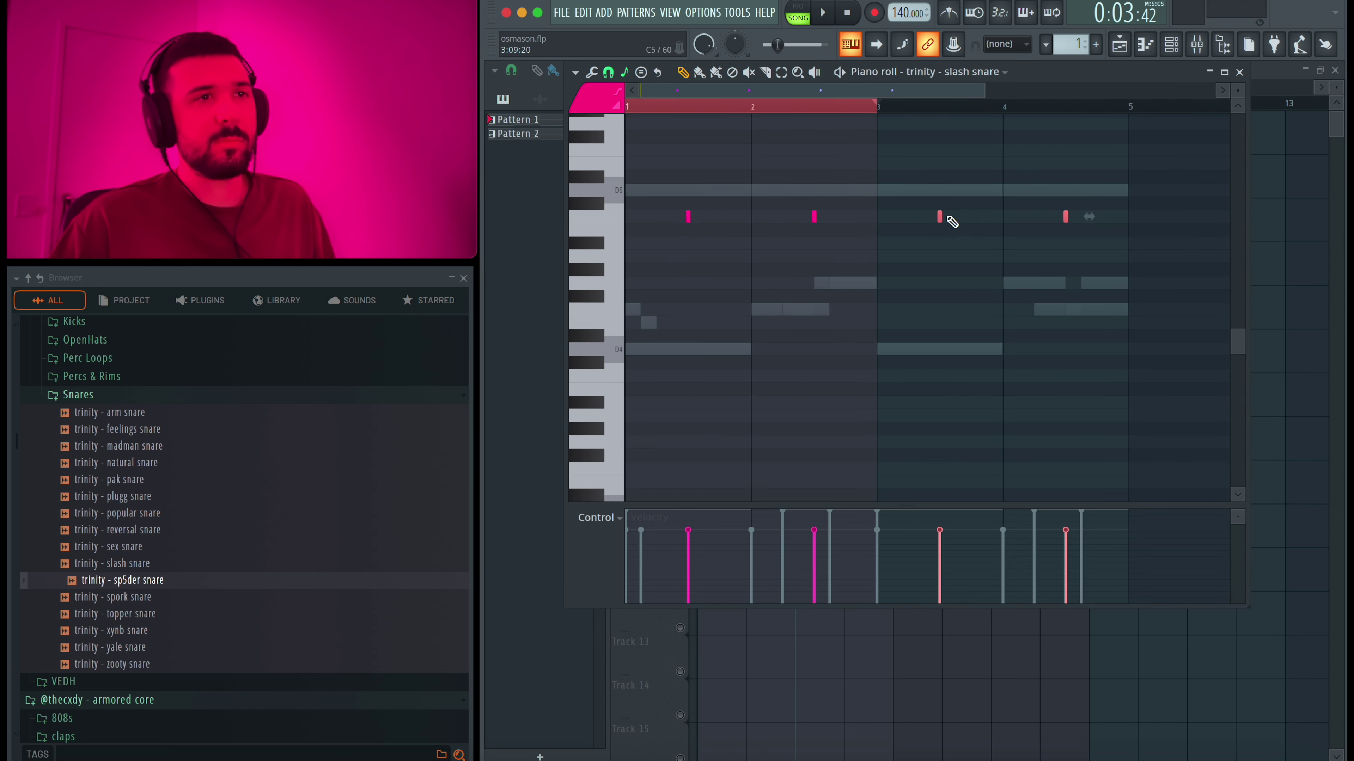
{"action": "key", "text": "space"}
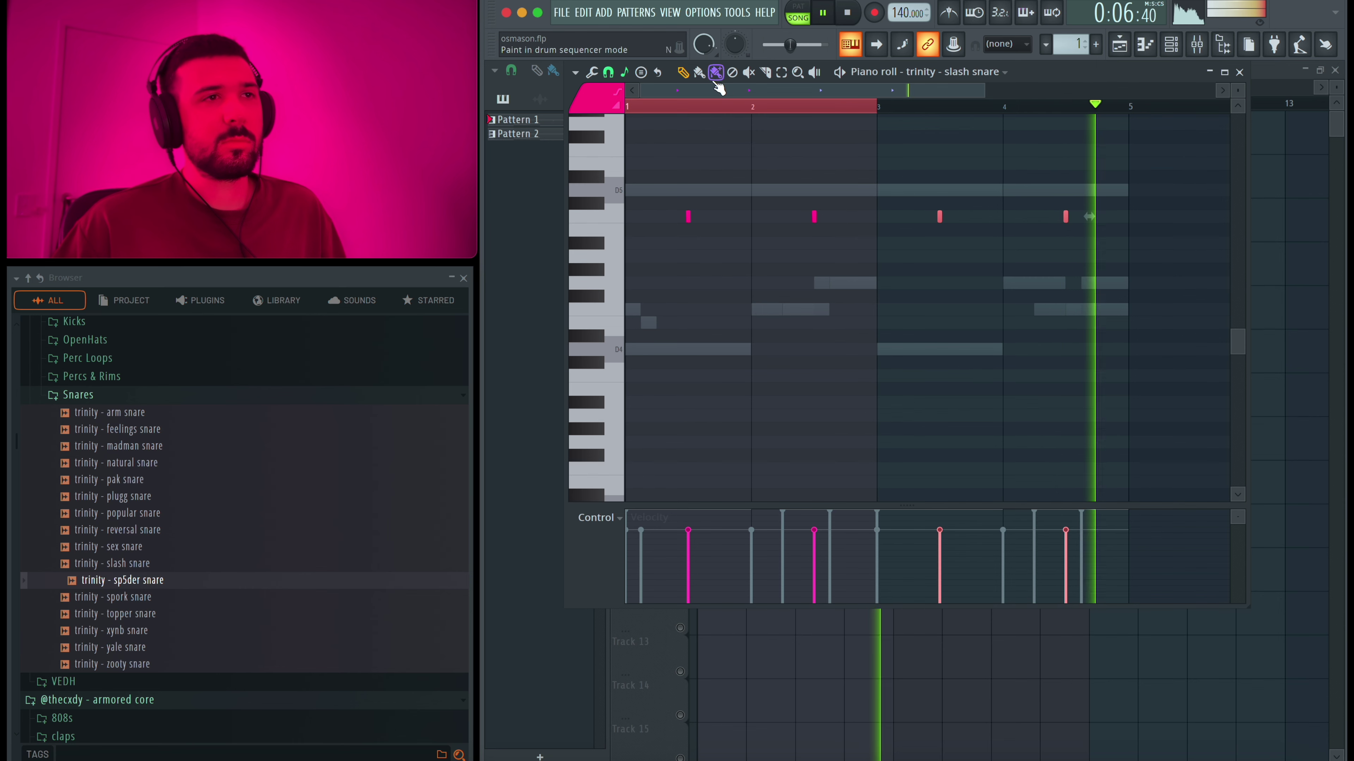
{"action": "key", "text": "space"}
Step: Add extra slash snare hits on steps 12, 13 and 14 of bar 4
{"action": "scroll", "coordinate": [1100, 218], "scroll_direction": "up", "scroll_amount": 5}
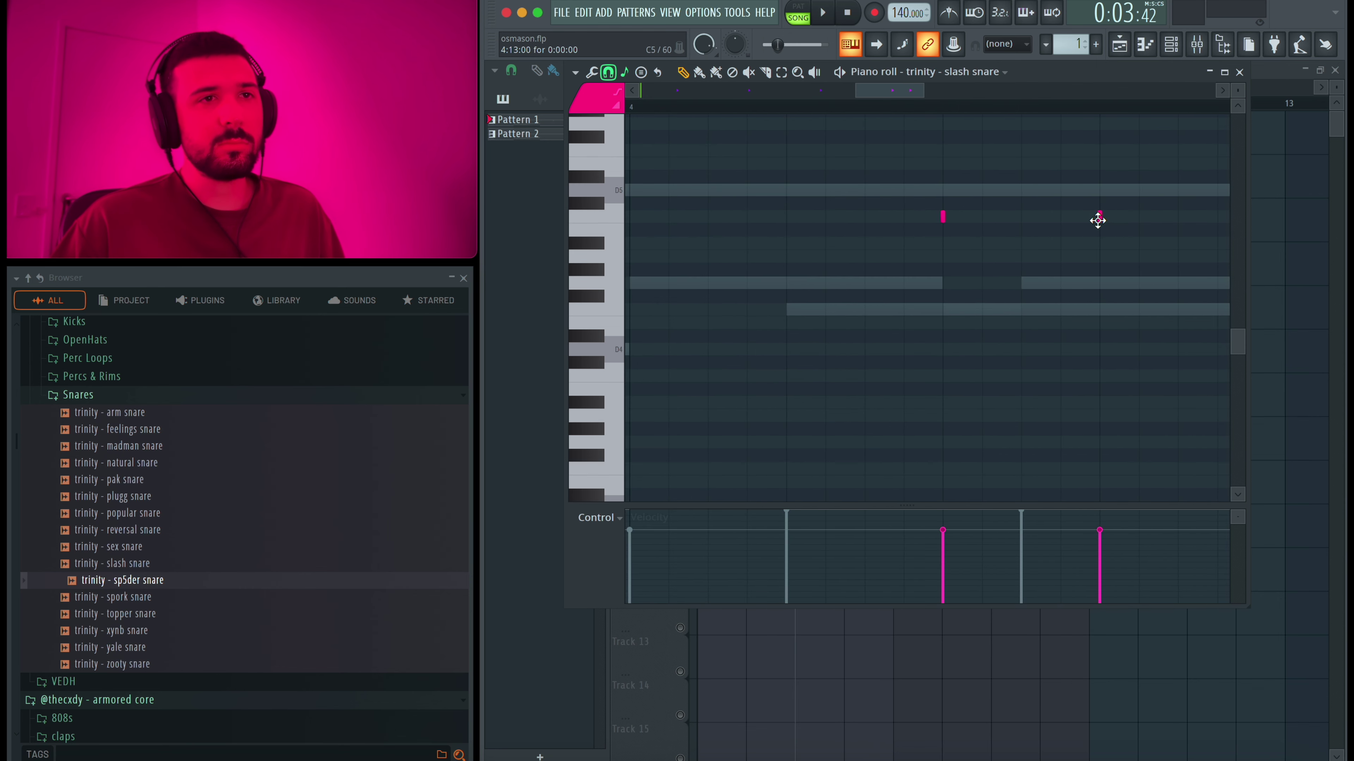
{"action": "scroll", "coordinate": [1096, 220], "scroll_direction": "down", "scroll_amount": 3}
{"action": "left_click", "coordinate": [1078, 217]}
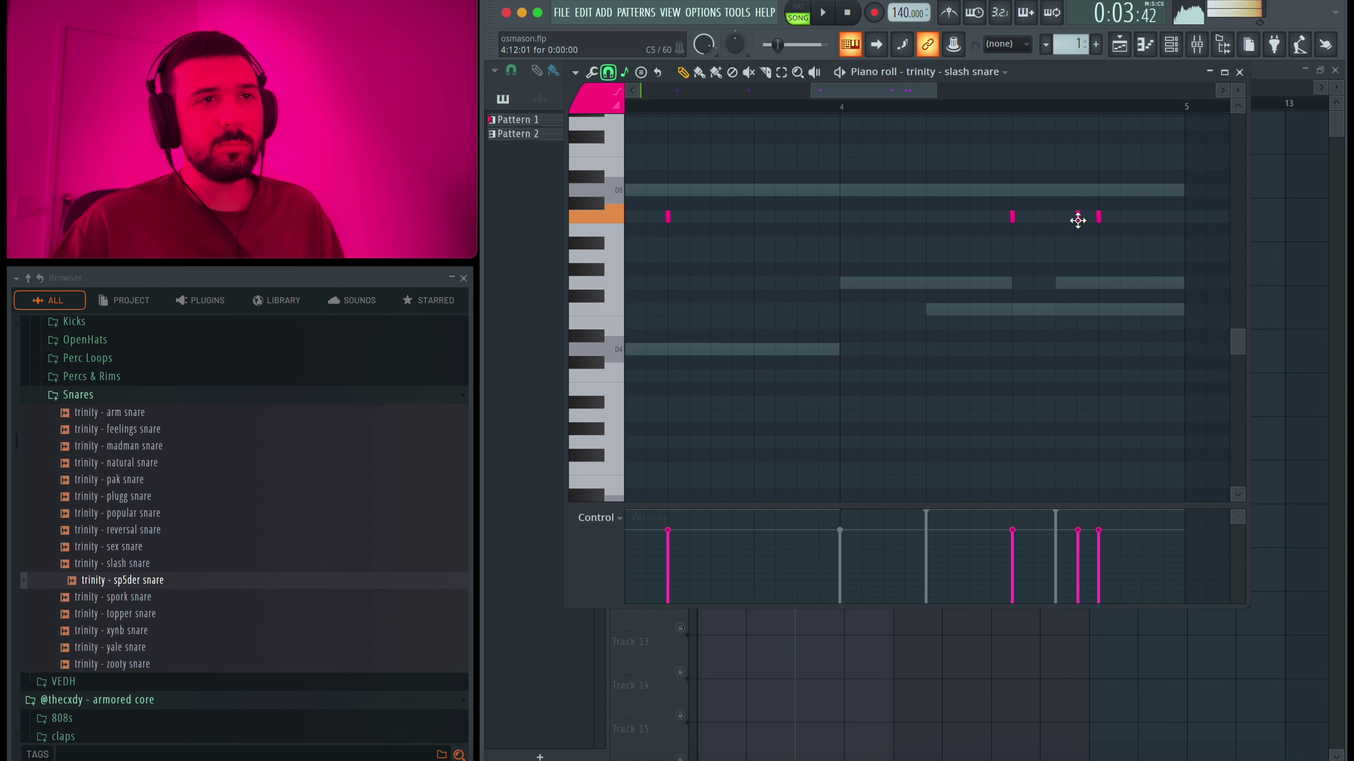
{"action": "left_click", "coordinate": [1120, 219]}
Step: Switch the piano roll to a finer snap and add closely spaced slash snare hits after step 14 of bar 4
{"action": "scroll", "coordinate": [1121, 220], "scroll_direction": "up", "scroll_amount": 3}
{"action": "left_click", "coordinate": [607, 72]}
{"action": "left_click", "coordinate": [631, 169]}
{"action": "left_click", "coordinate": [1128, 220]}
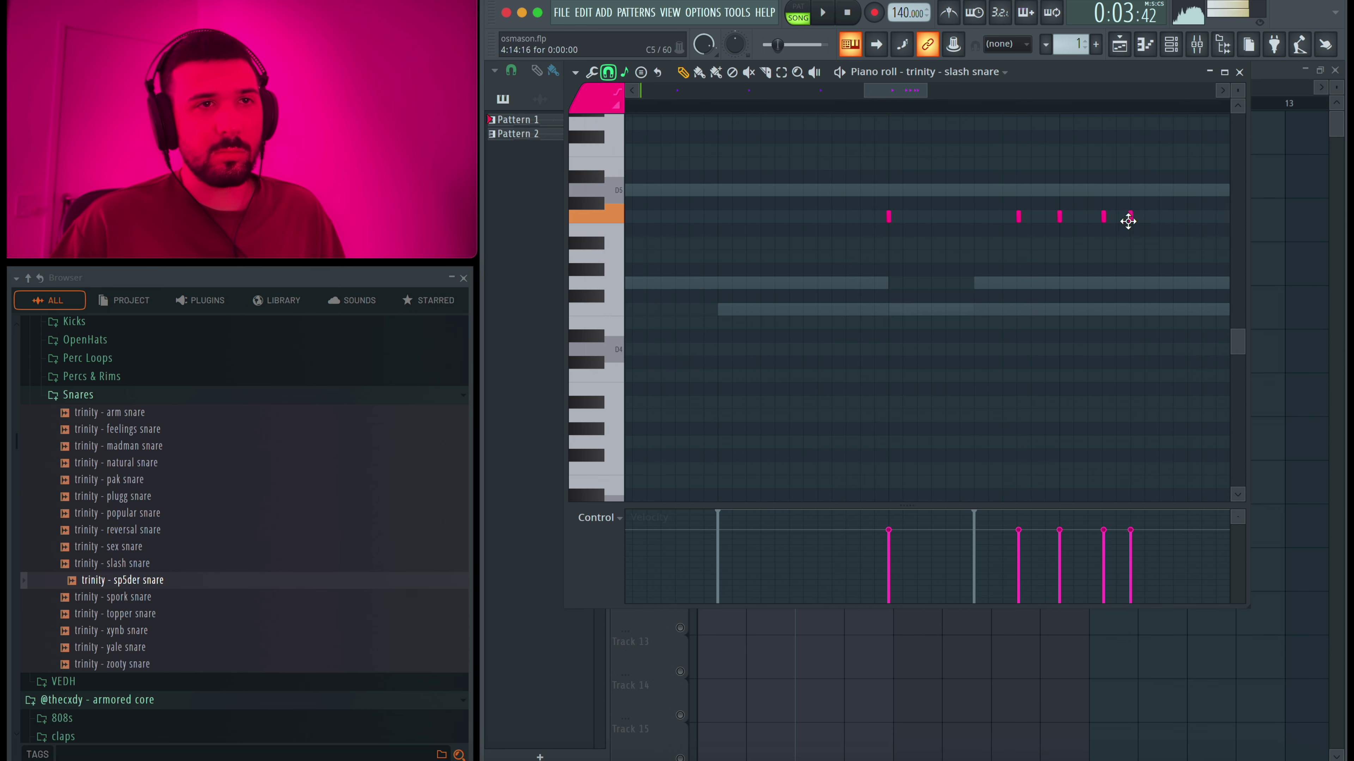
{"action": "left_click", "coordinate": [1131, 219]}
{"action": "left_click", "coordinate": [1144, 219]}
{"action": "scroll", "coordinate": [1146, 218], "scroll_direction": "down", "scroll_amount": 2}
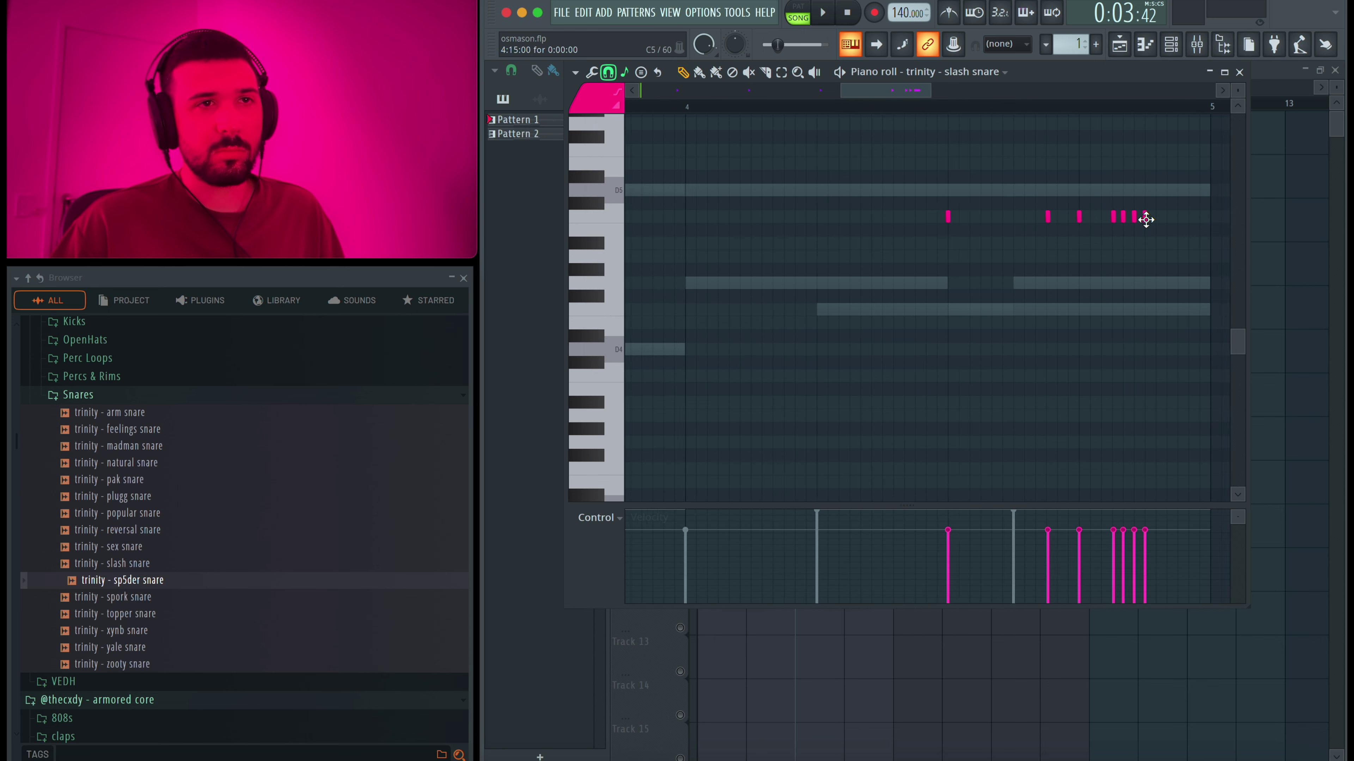
Step: Play back the slash snare roll and respace its last hits toward the end of bar 4
{"action": "key", "text": "space"}
{"action": "scroll", "coordinate": [859, 209], "scroll_direction": "down", "scroll_amount": 3}
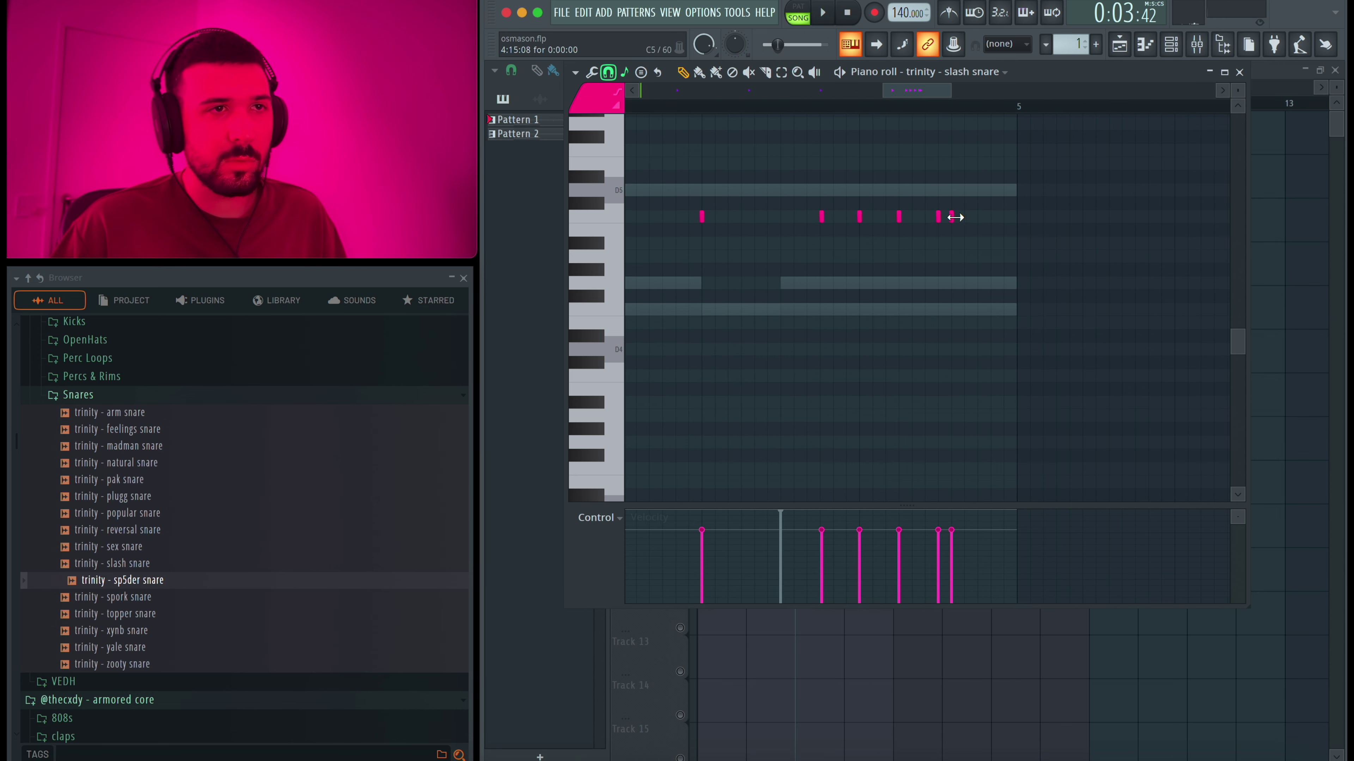
{"action": "key", "text": "space"}
{"action": "scroll", "coordinate": [895, 317], "scroll_direction": "down", "scroll_amount": 2}
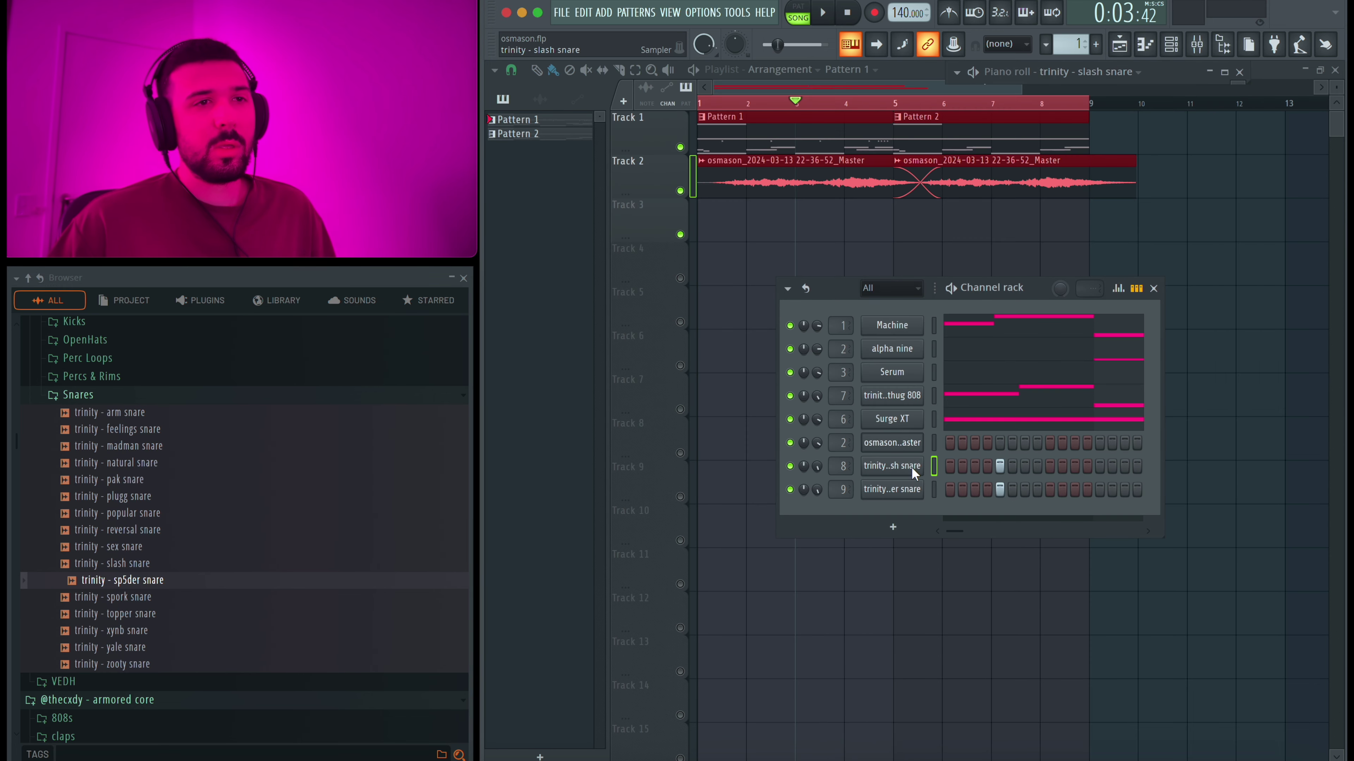
Step: Open the channel options of the slash snare and sp5der snare channels
{"action": "right_click", "coordinate": [926, 474]}
{"action": "left_click", "coordinate": [907, 510]}
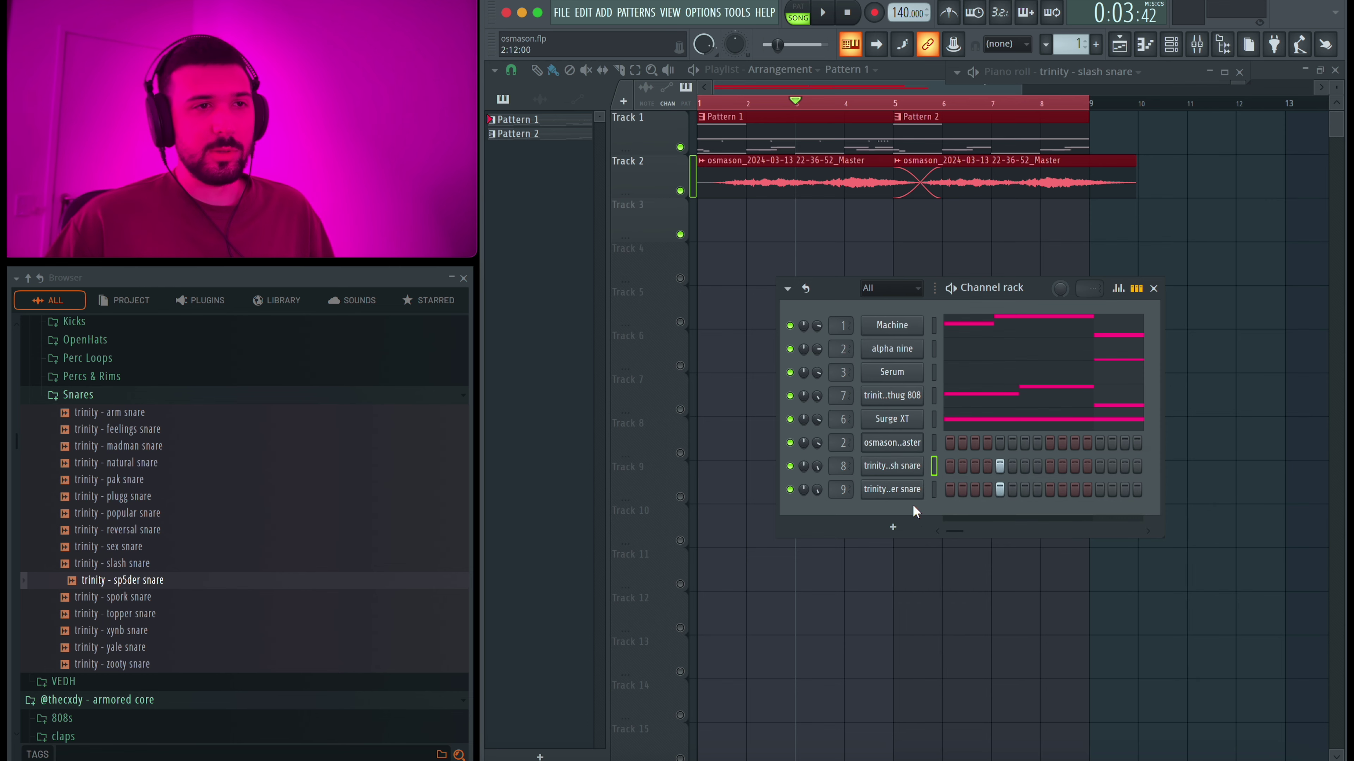
{"action": "right_click", "coordinate": [913, 497]}
{"action": "left_click", "coordinate": [1147, 521]}
Step: Audition the TRINITY hi-hats, add trinity - mindless hh as a channel in pattern 3, and fill every second step with hits
{"action": "left_click", "coordinate": [127, 560]}
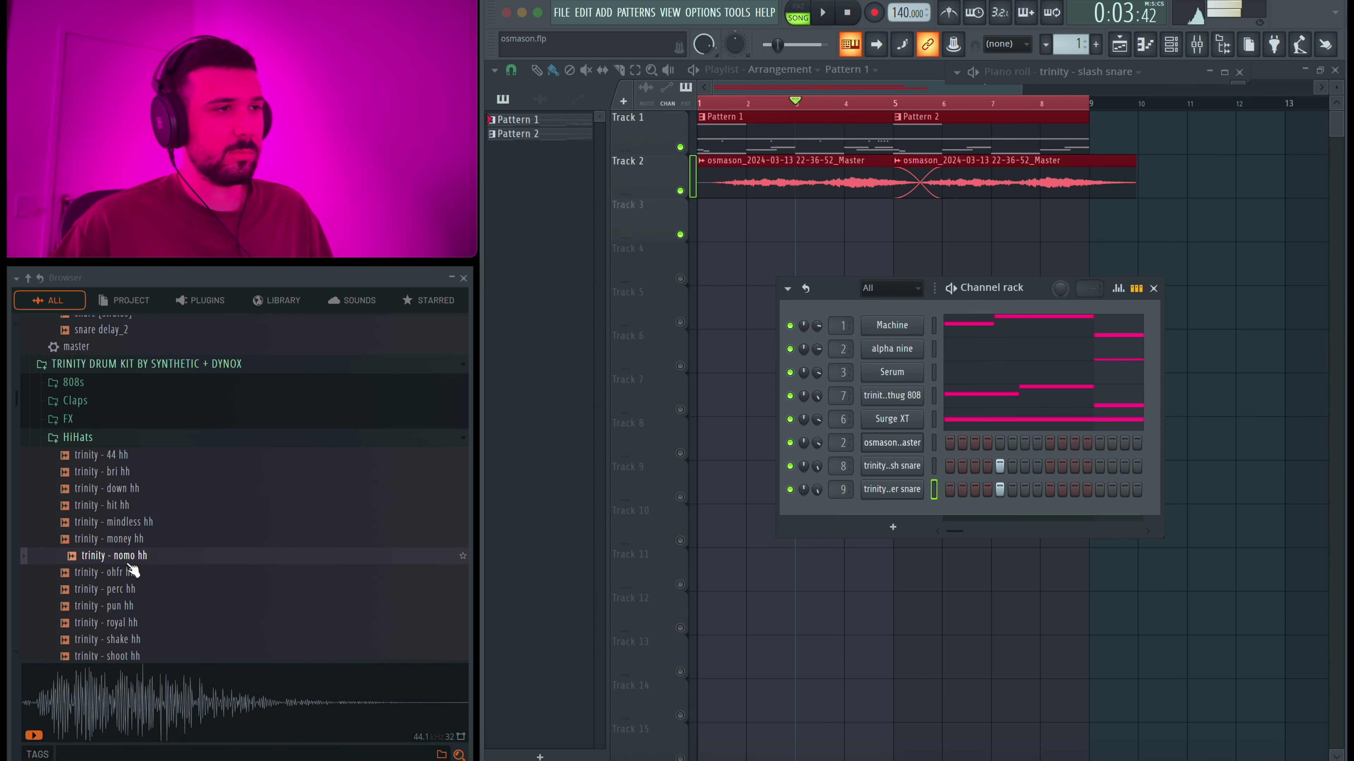
{"action": "left_click", "coordinate": [121, 528]}
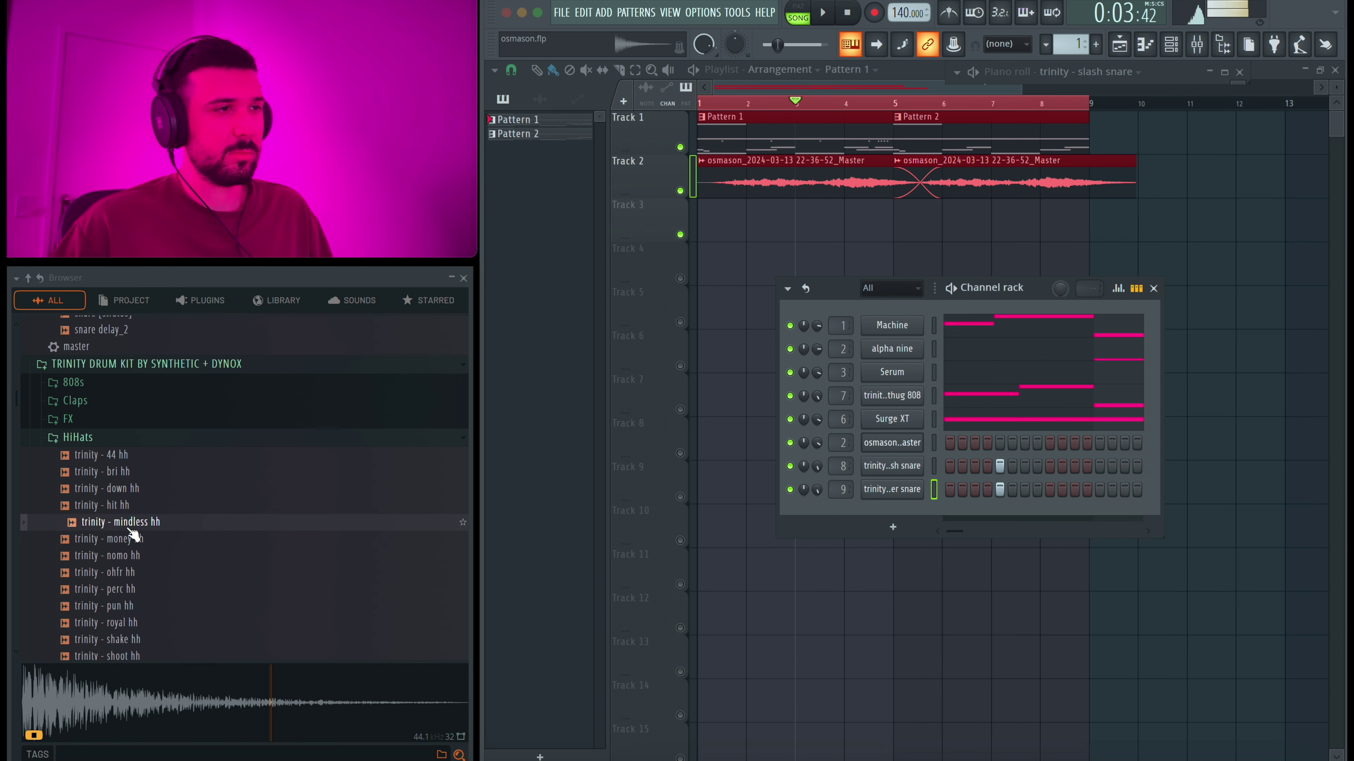
{"action": "left_click_drag", "start_coordinate": [122, 527], "coordinate": [983, 470]}
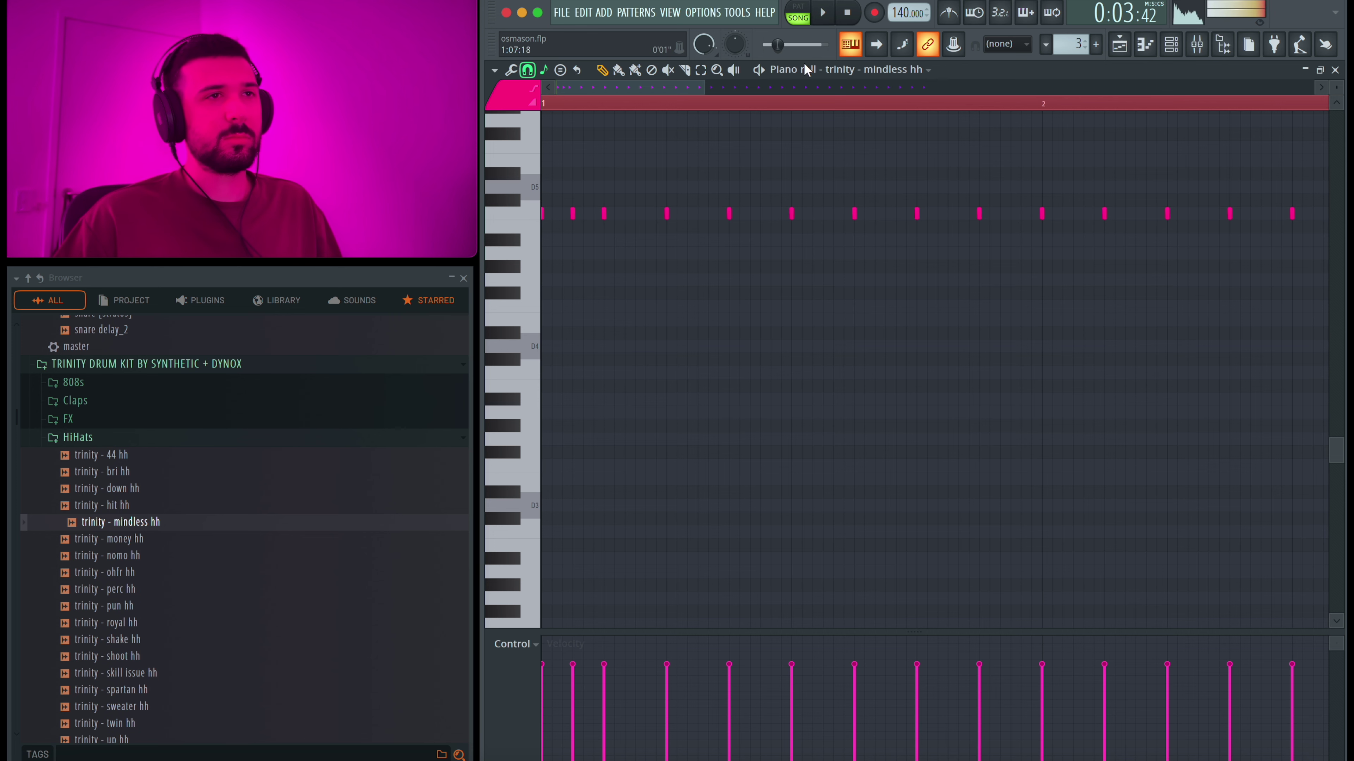
Step: Remove the extra hi-hat note on step 2 of bar 1, add one on step 6, and play the start of the pattern
{"action": "key", "text": "space"}
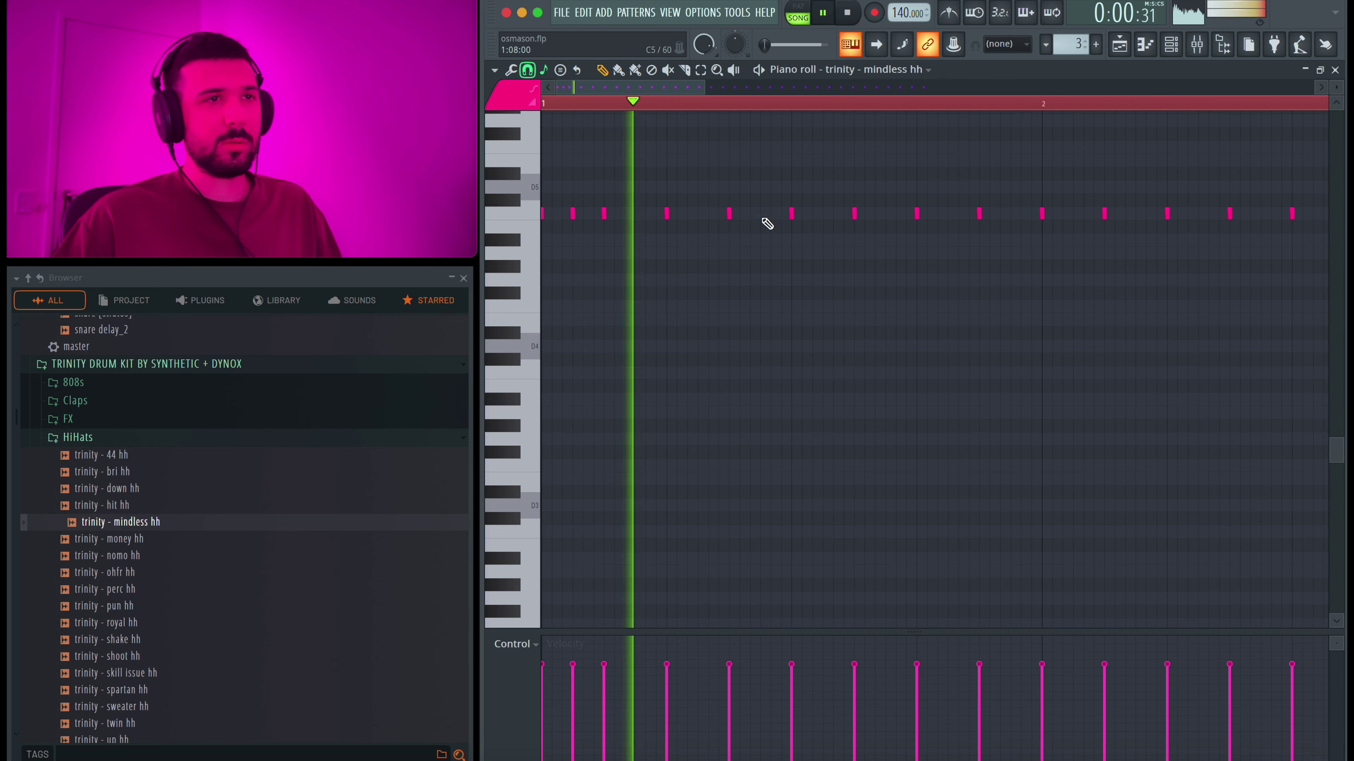
{"action": "key", "text": "space"}
{"action": "key", "text": "space"}
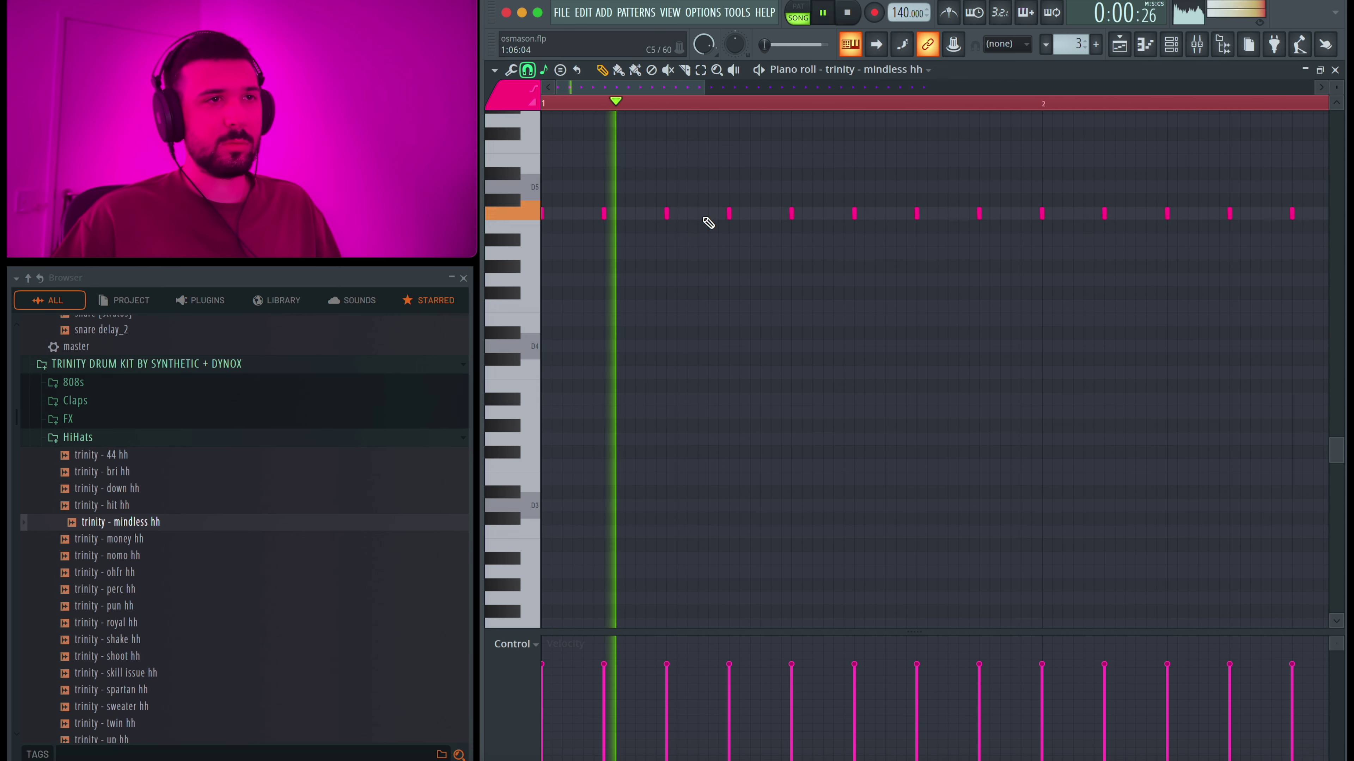
{"action": "key", "text": "space"}
{"action": "left_click", "coordinate": [698, 213]}
{"action": "key", "text": "space"}
{"action": "key", "text": "space"}
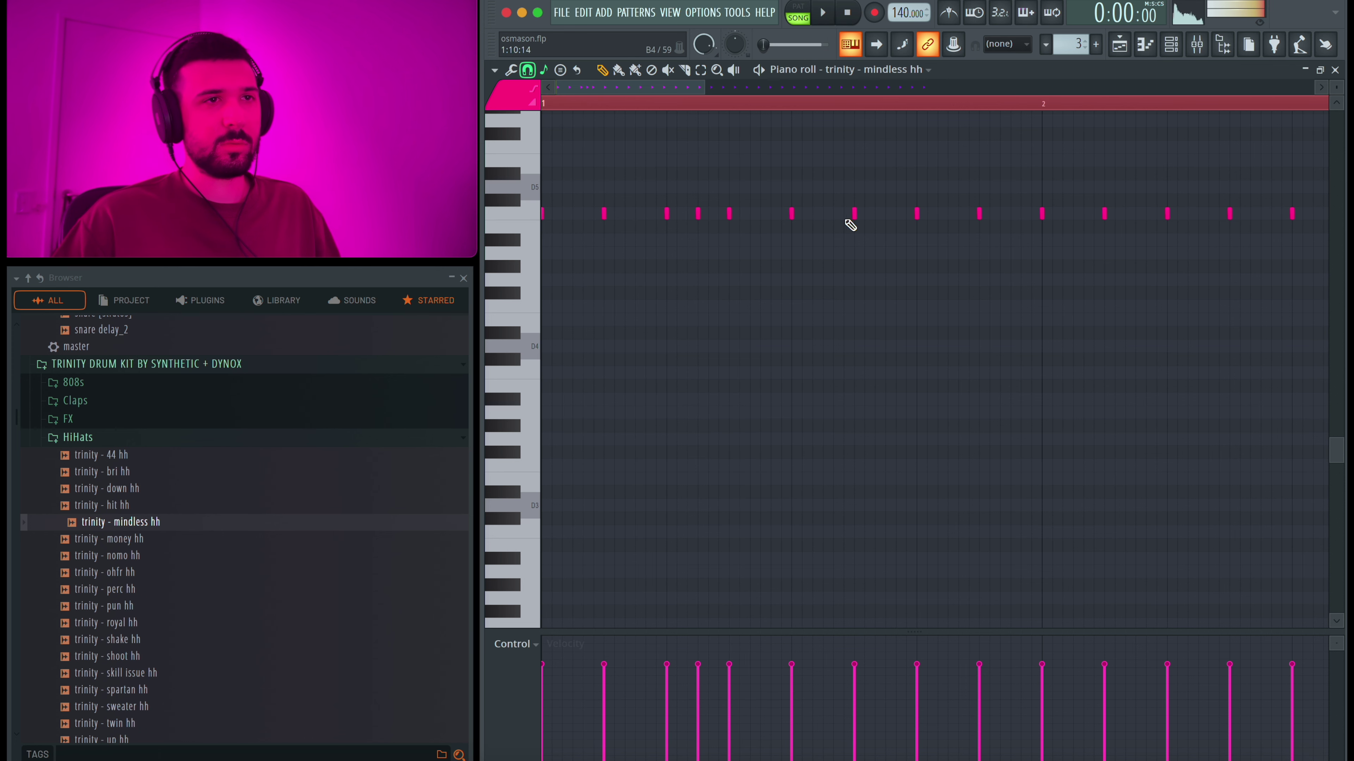
Step: Add a fast run of three closely spaced hi-hat notes right after step 11 of bar 1, and play it
{"action": "scroll", "coordinate": [872, 222], "scroll_direction": "up", "scroll_amount": 1}
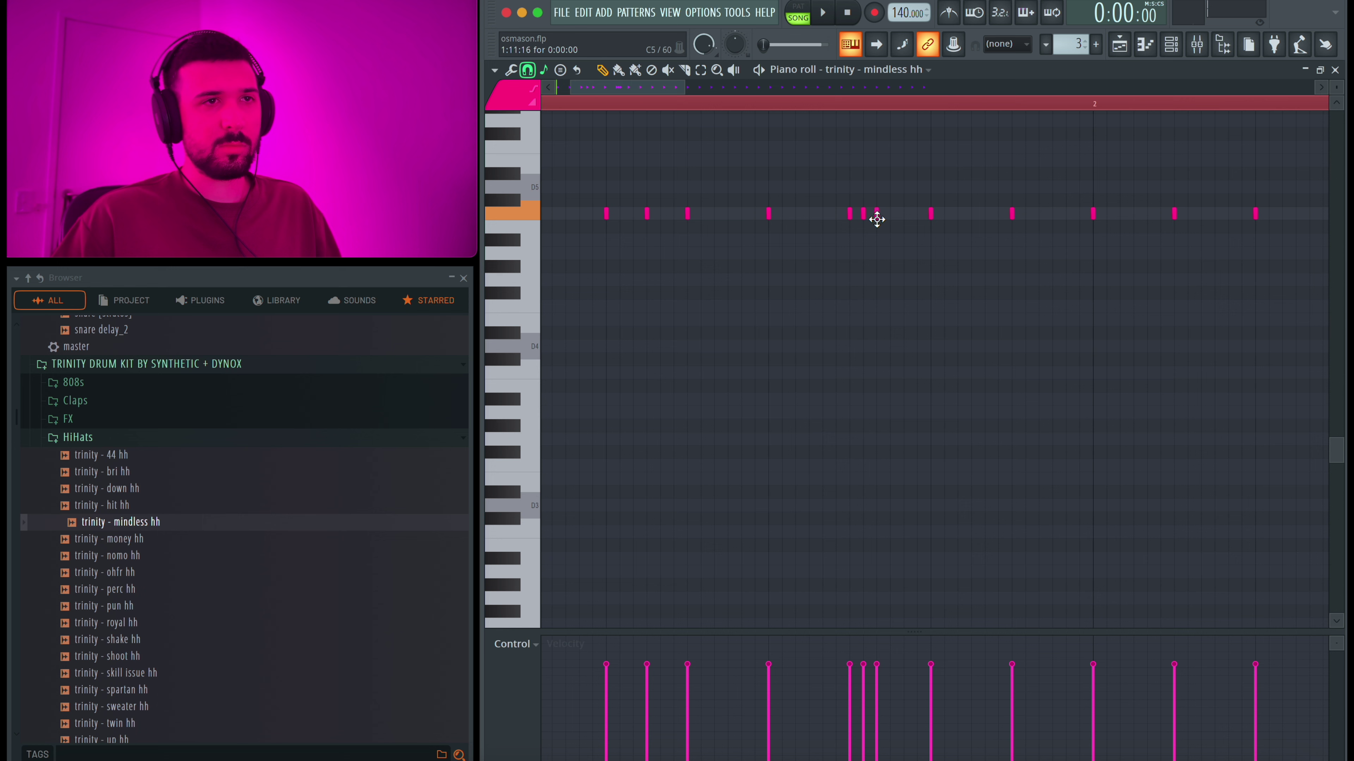
{"action": "left_click", "coordinate": [897, 214]}
{"action": "scroll", "coordinate": [892, 218], "scroll_direction": "down", "scroll_amount": 1}
{"action": "key", "text": "space"}
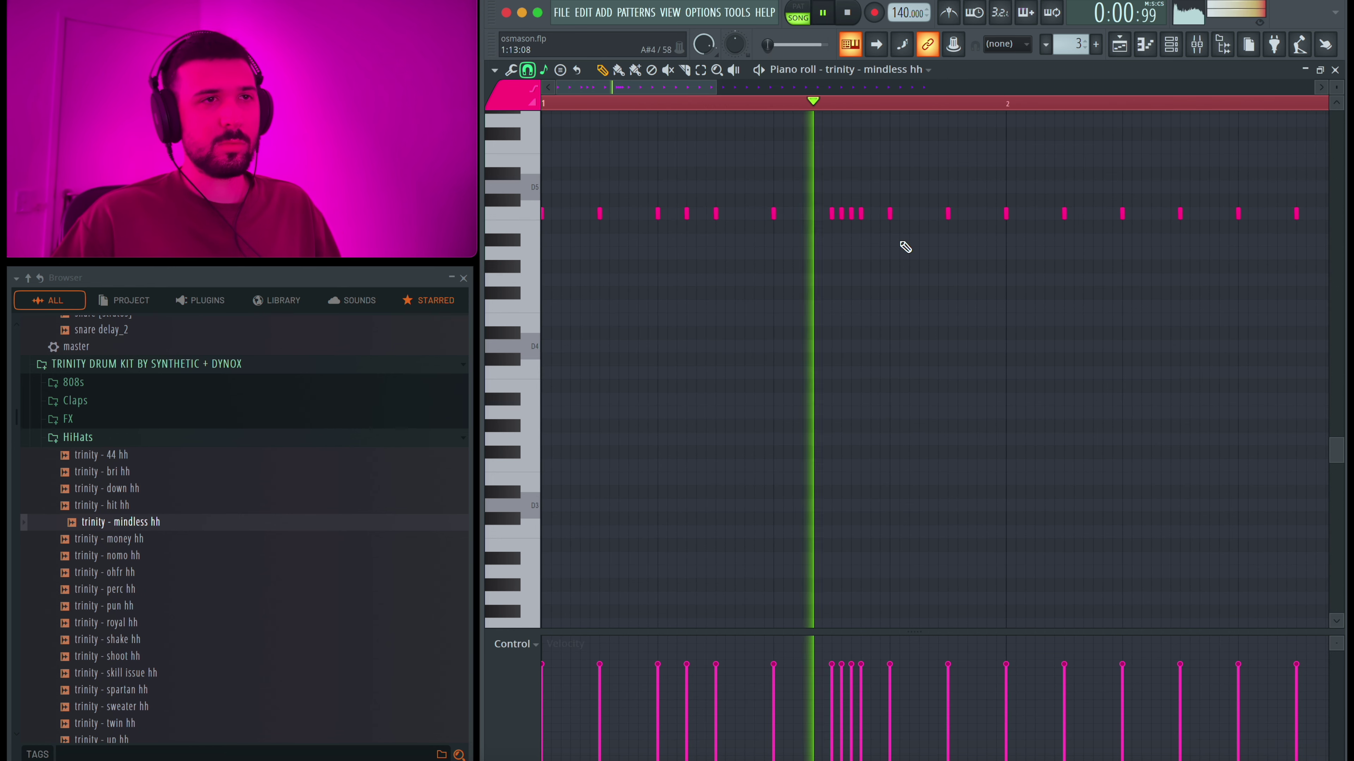
{"action": "key", "text": "space"}
{"action": "key", "text": "space"}
Step: Add a fast hi-hat roll after step 9 of bar 1, and repeat the finished two-bar hat pattern over bars 3 and 4
{"action": "left_click", "coordinate": [783, 213]}
{"action": "key", "text": "space"}
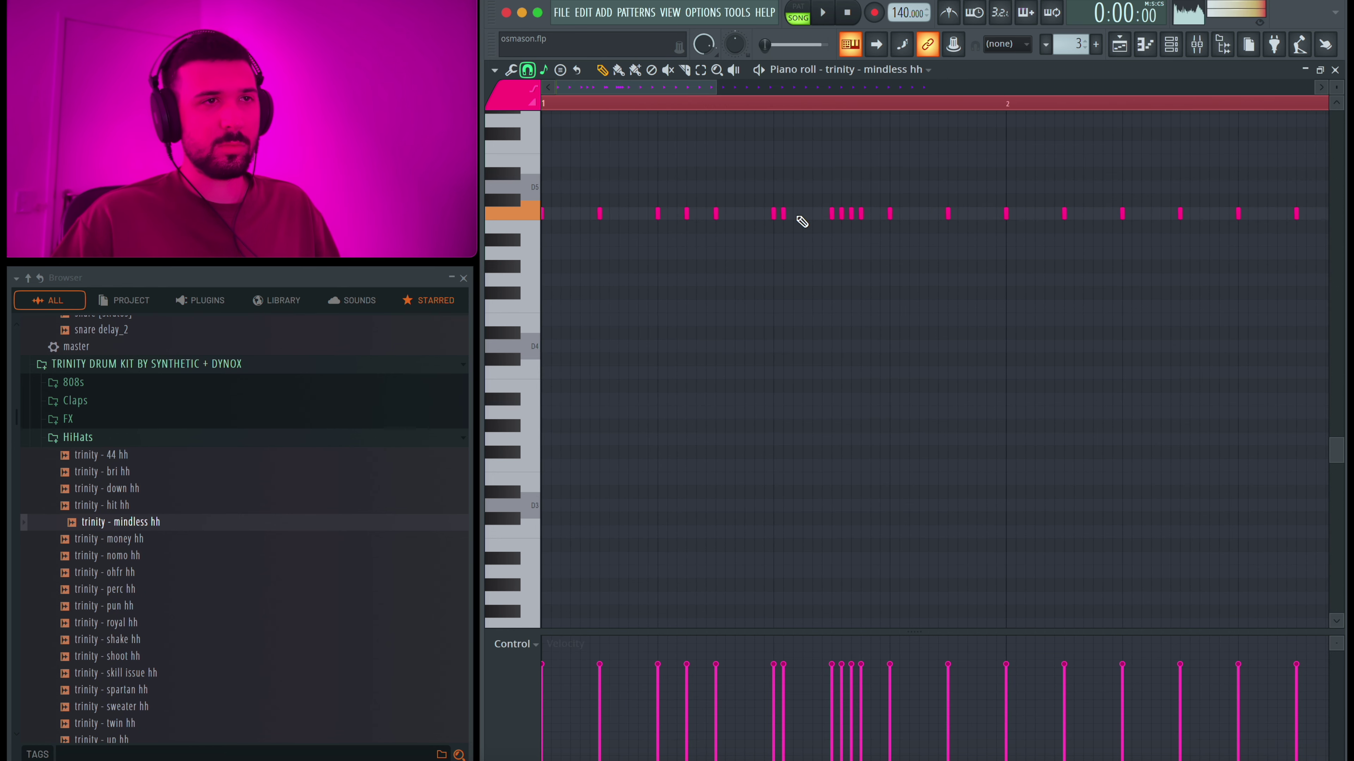
{"action": "left_click", "coordinate": [802, 213]}
{"action": "key", "text": "space"}
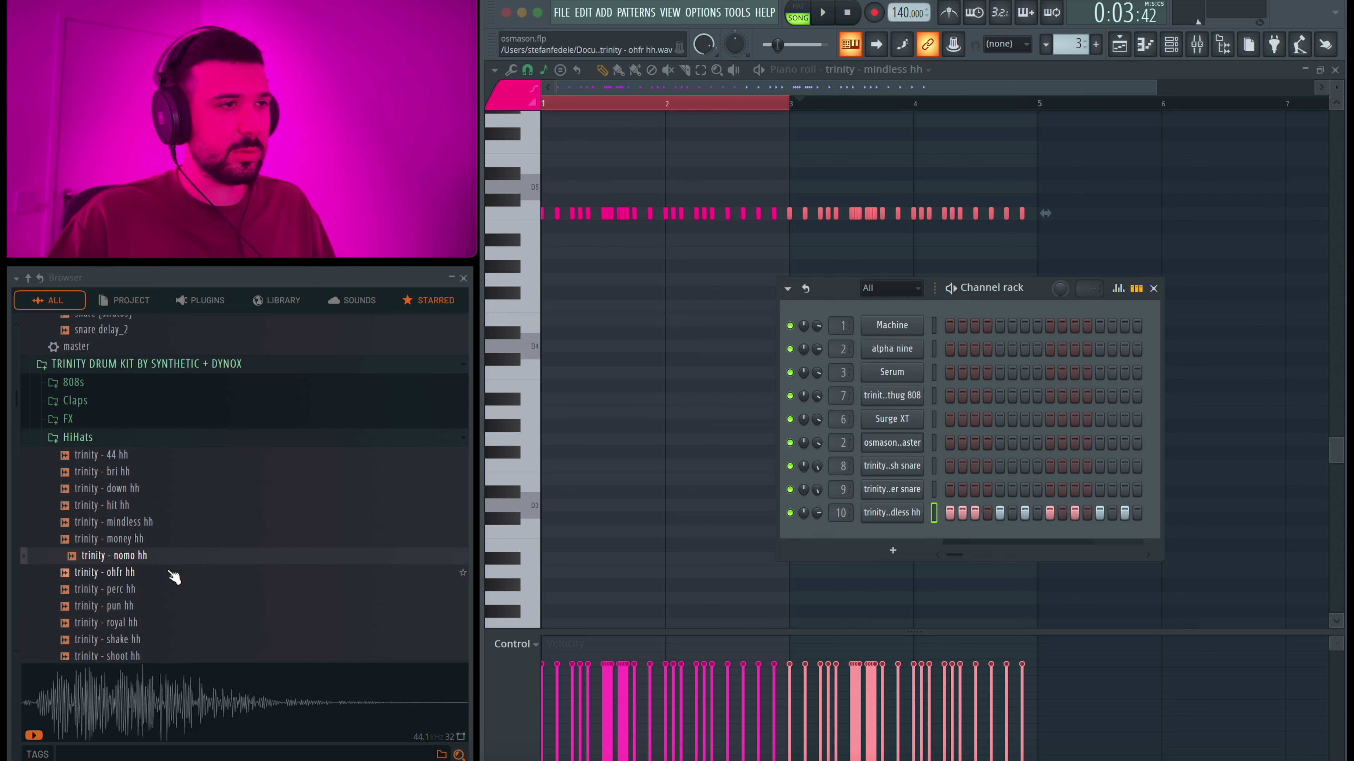
Step: Replace the mindless hh sample in the hi-hat channel with trinity - ohfr hh, and return to its piano roll for playback
{"action": "left_click_drag", "start_coordinate": [172, 574], "coordinate": [898, 519]}
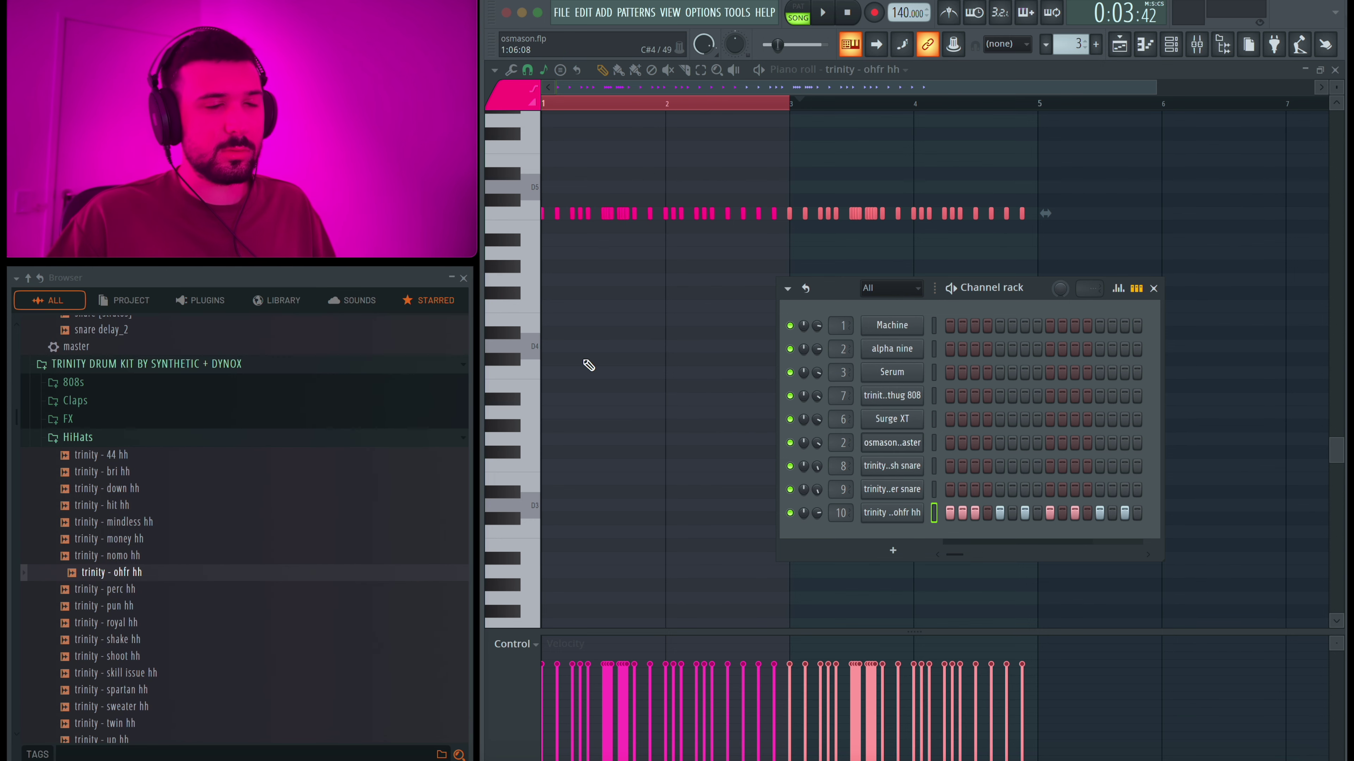
{"action": "key", "text": "F6"}
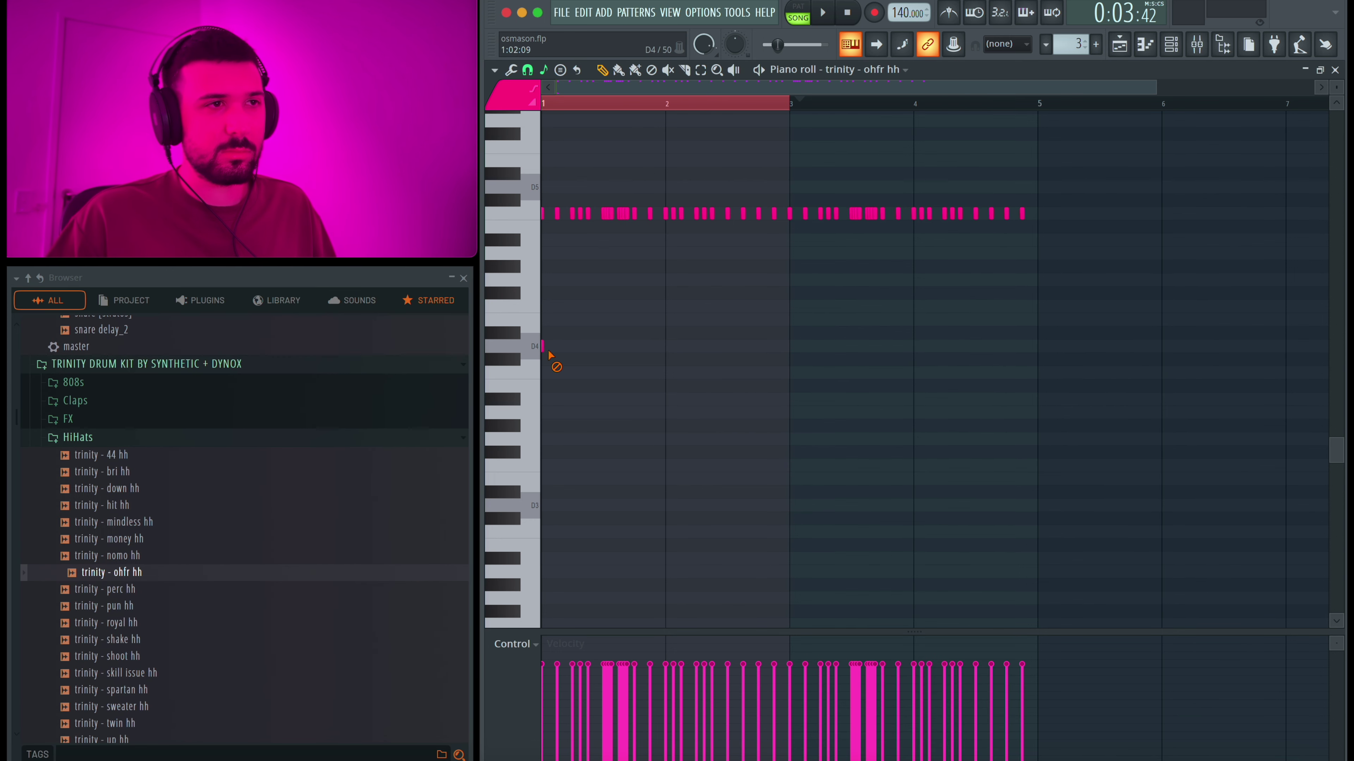
{"action": "key", "text": "space"}
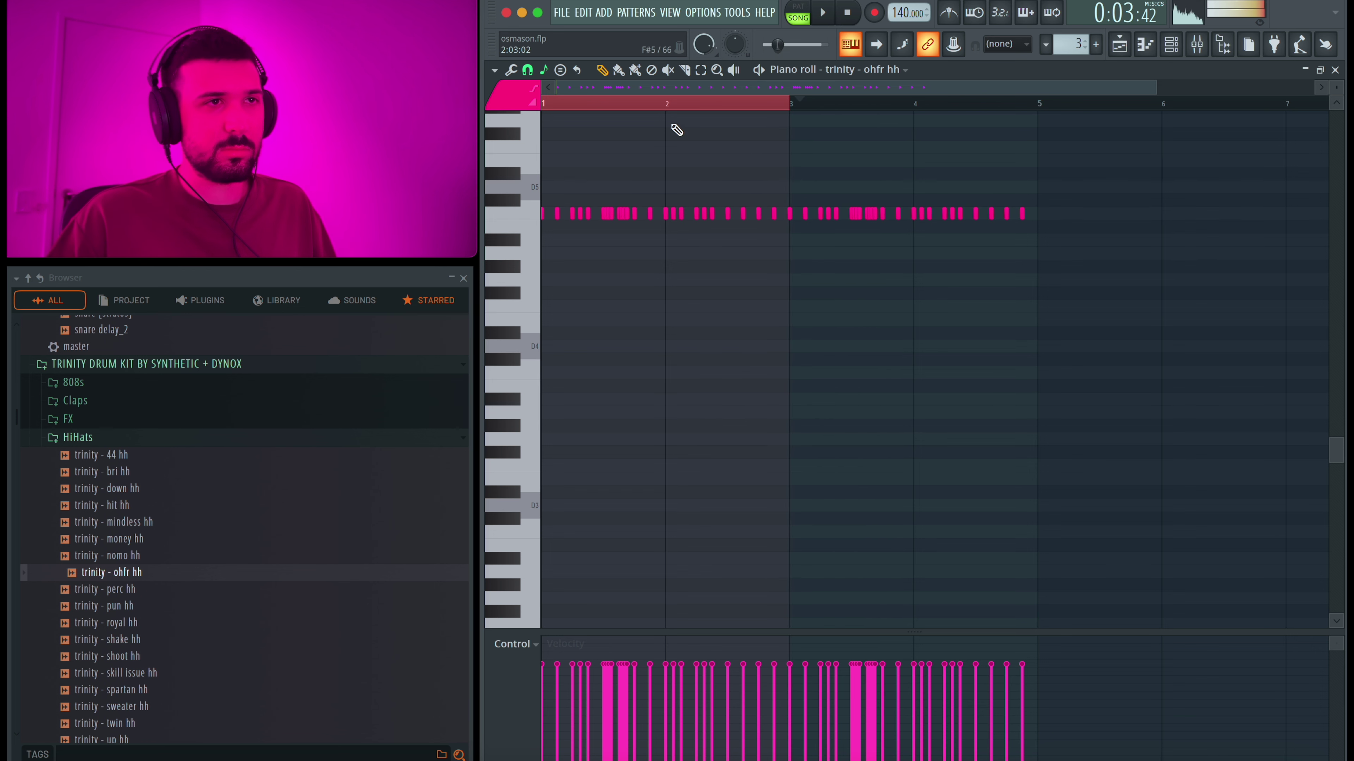
Step: Play the pattern with the new hi-hat sample and lower the hi-hat channel's volume in the channel rack
{"action": "key", "text": "space"}
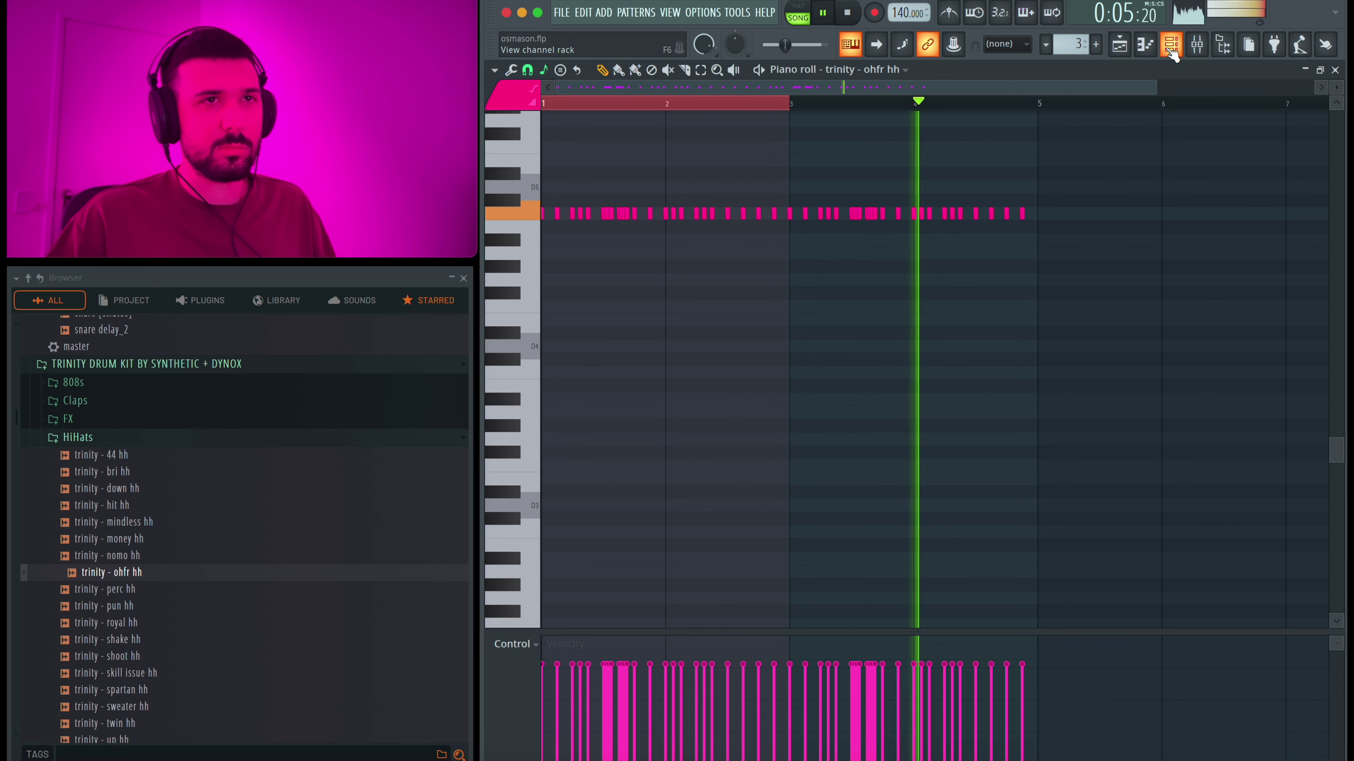
{"action": "key", "text": "F6"}
{"action": "left_click_drag", "start_coordinate": [819, 514], "coordinate": [818, 534]}
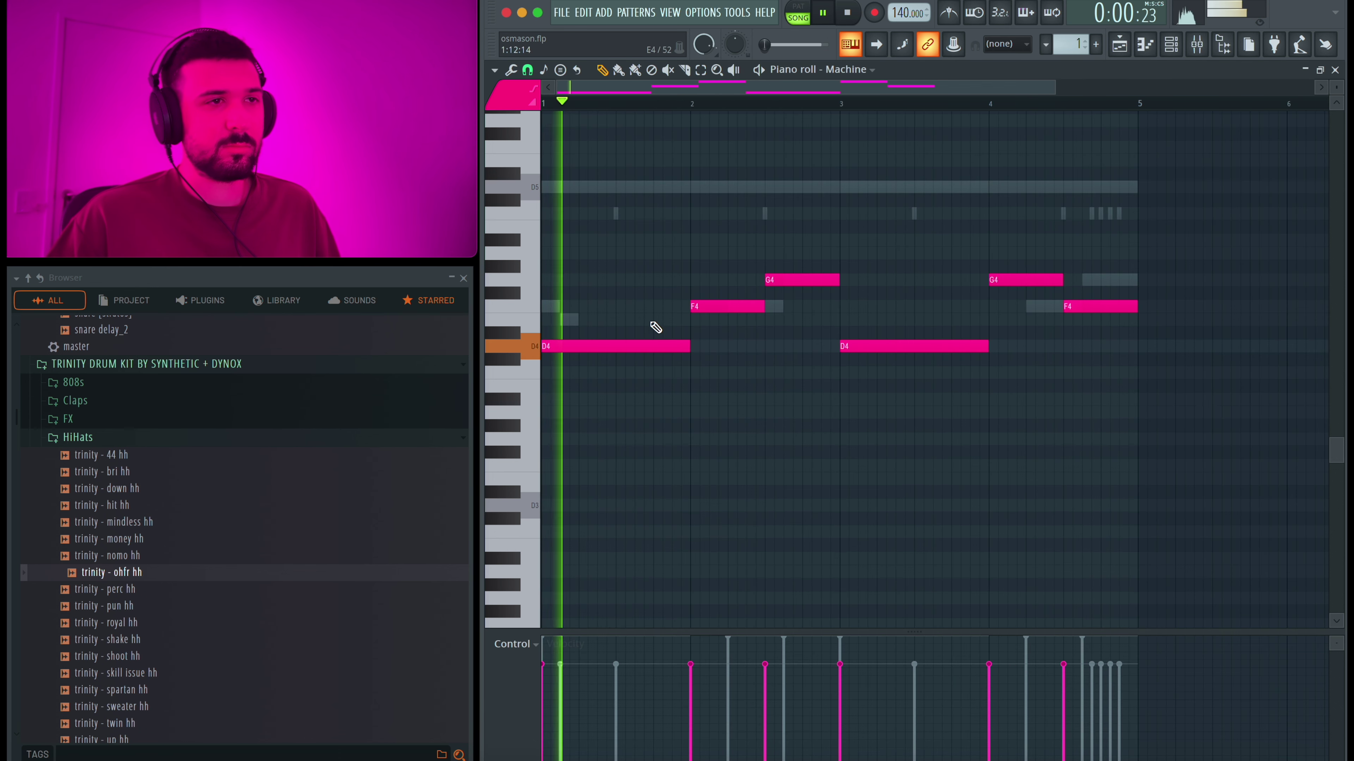
Step: Add short G4, A#4 and A4 notes from step 5 of each bar in Machine's melody, starting bar 4's run on F4
{"action": "key", "text": "space"}
{"action": "left_click_drag", "start_coordinate": [605, 281], "coordinate": [592, 281]}
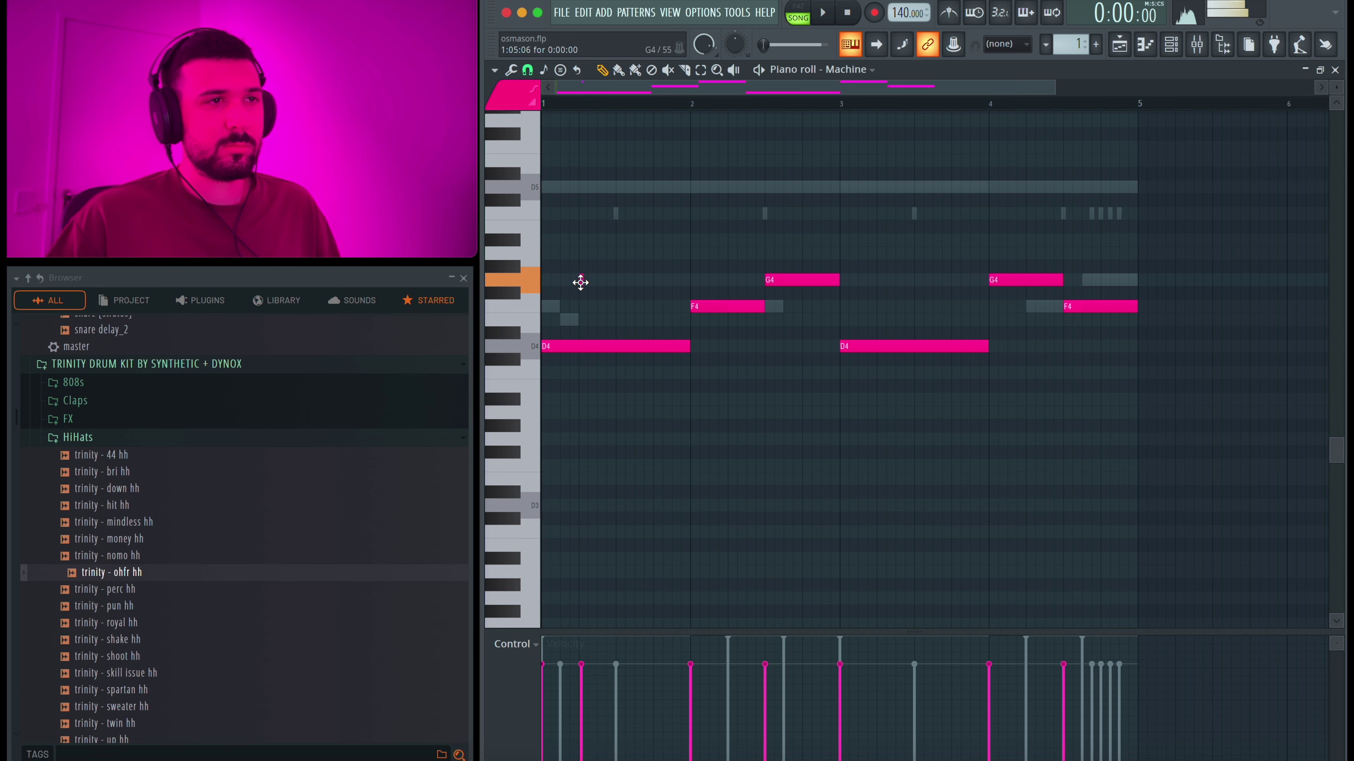
{"action": "key", "text": "space"}
{"action": "key", "text": "space"}
{"action": "scroll", "coordinate": [582, 282], "scroll_direction": "up", "scroll_amount": 3}
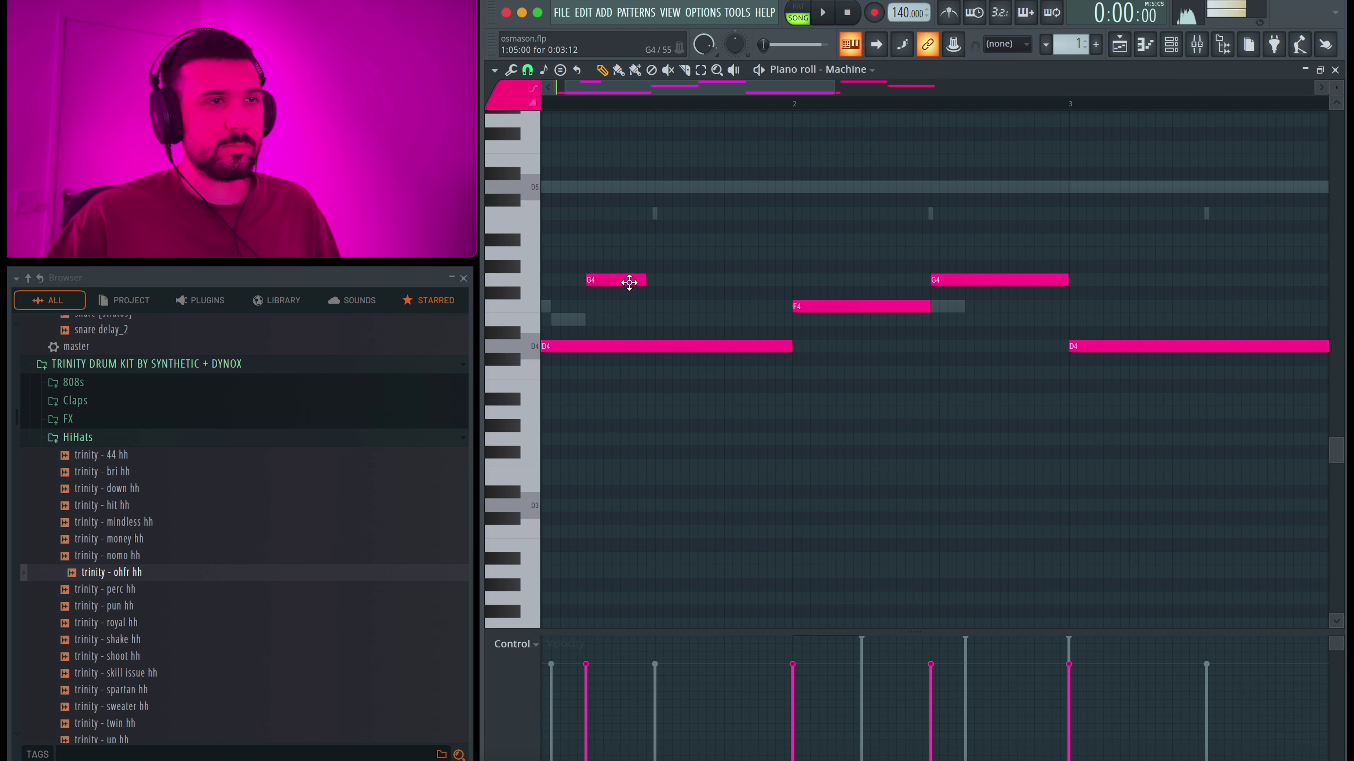
{"action": "key", "text": "space"}
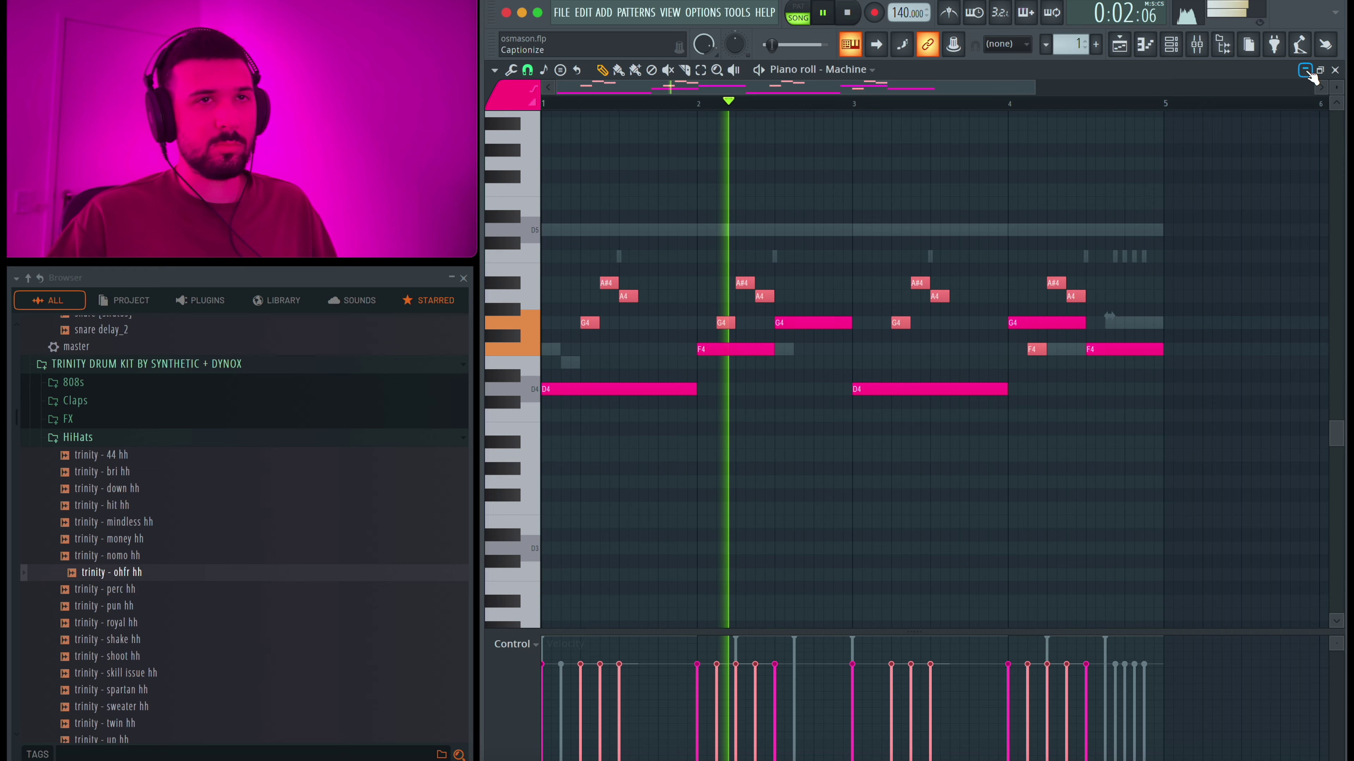
Step: Unmute mixer inserts 3 and 6 one after the other, then bring all remaining mixer tracks back in
{"action": "key", "text": "F5"}
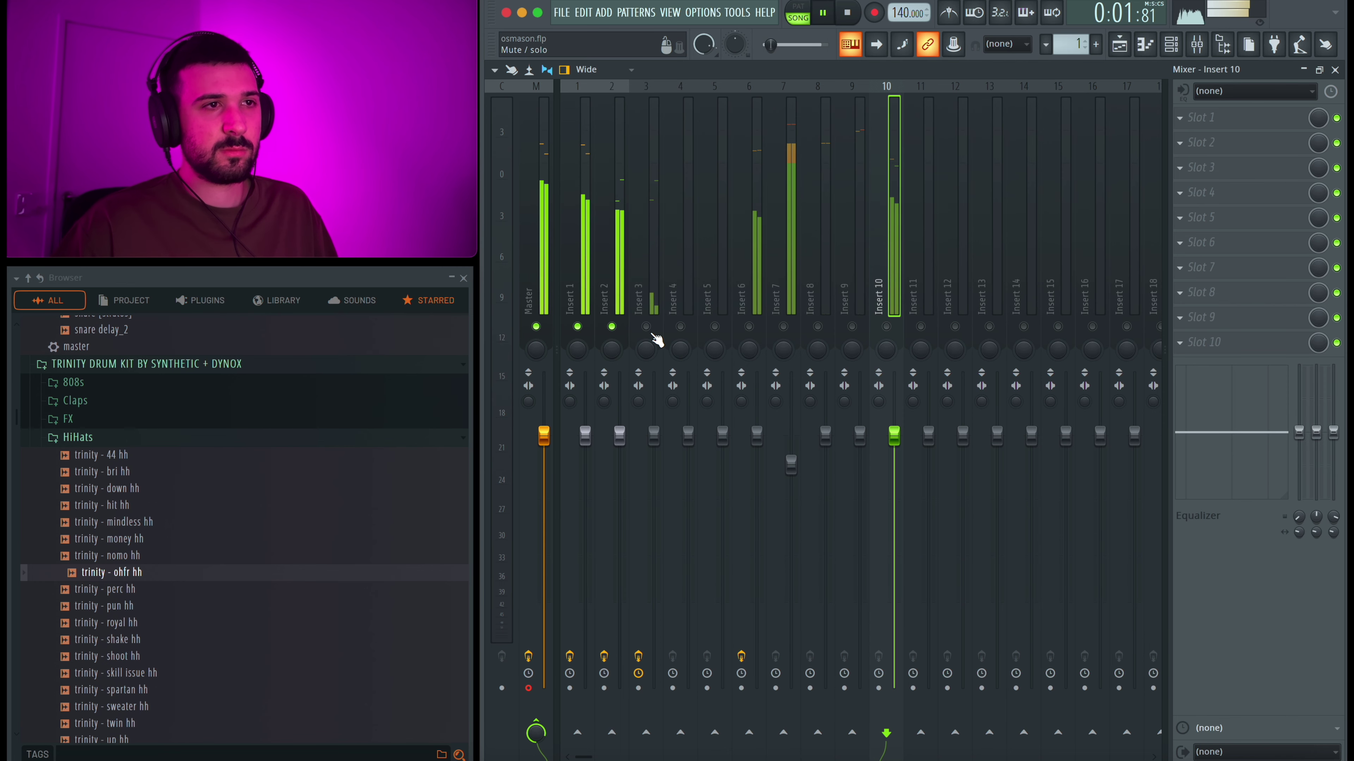
{"action": "left_click", "coordinate": [647, 326]}
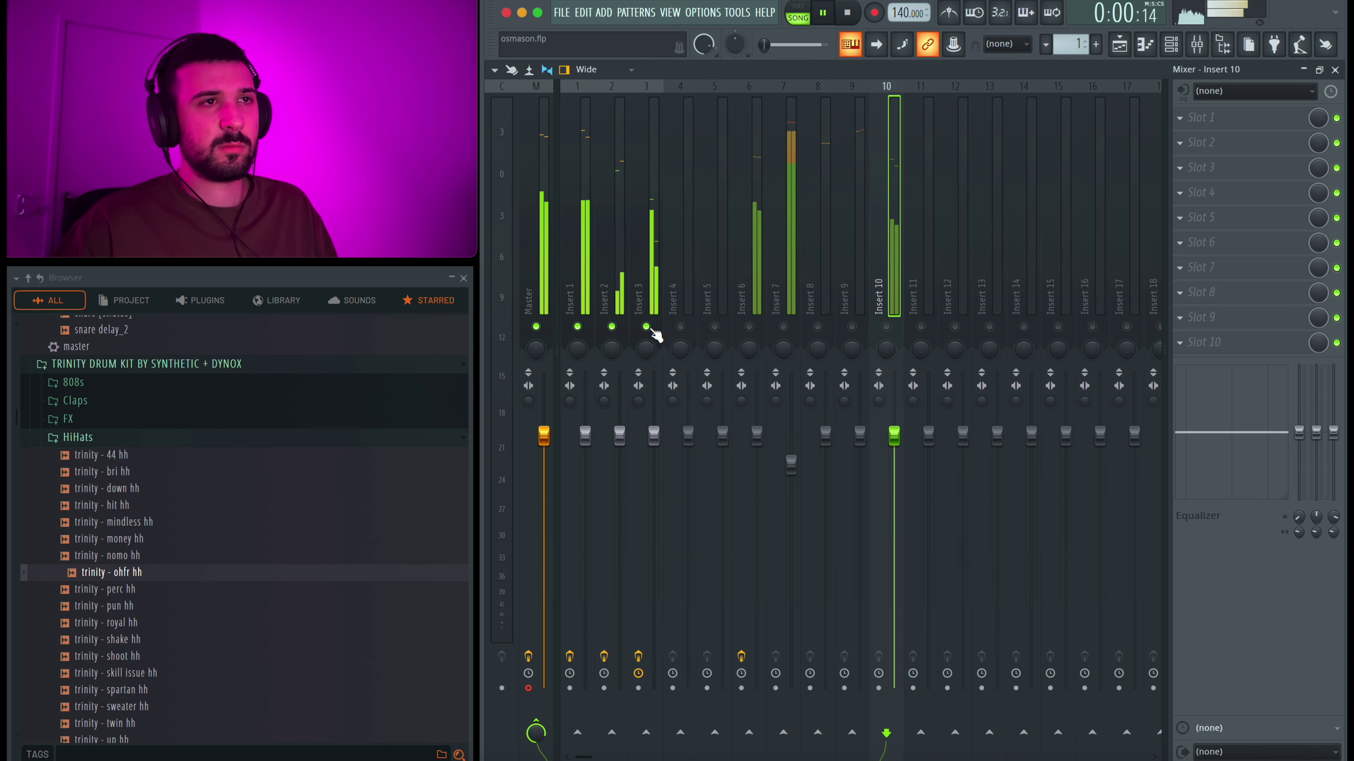
{"action": "left_click", "coordinate": [749, 326]}
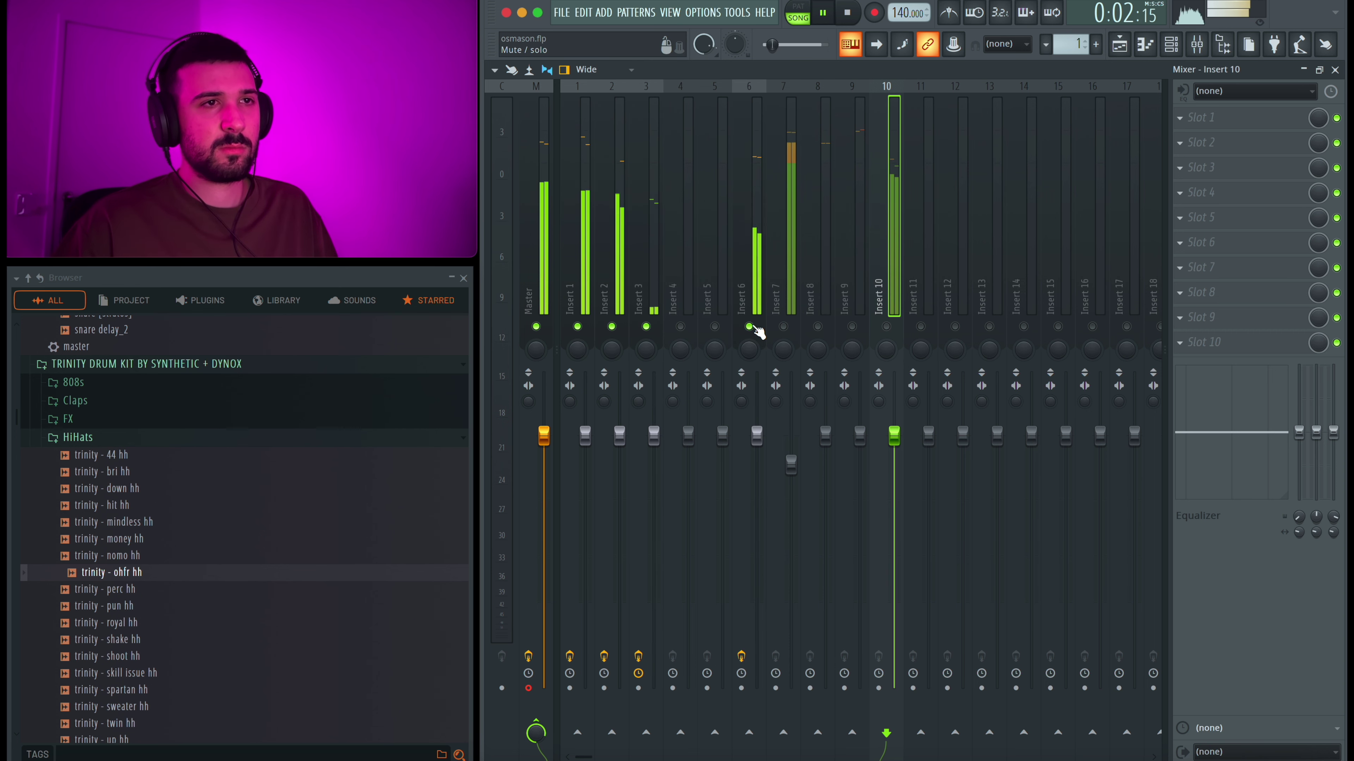
{"action": "key", "text": "F6"}
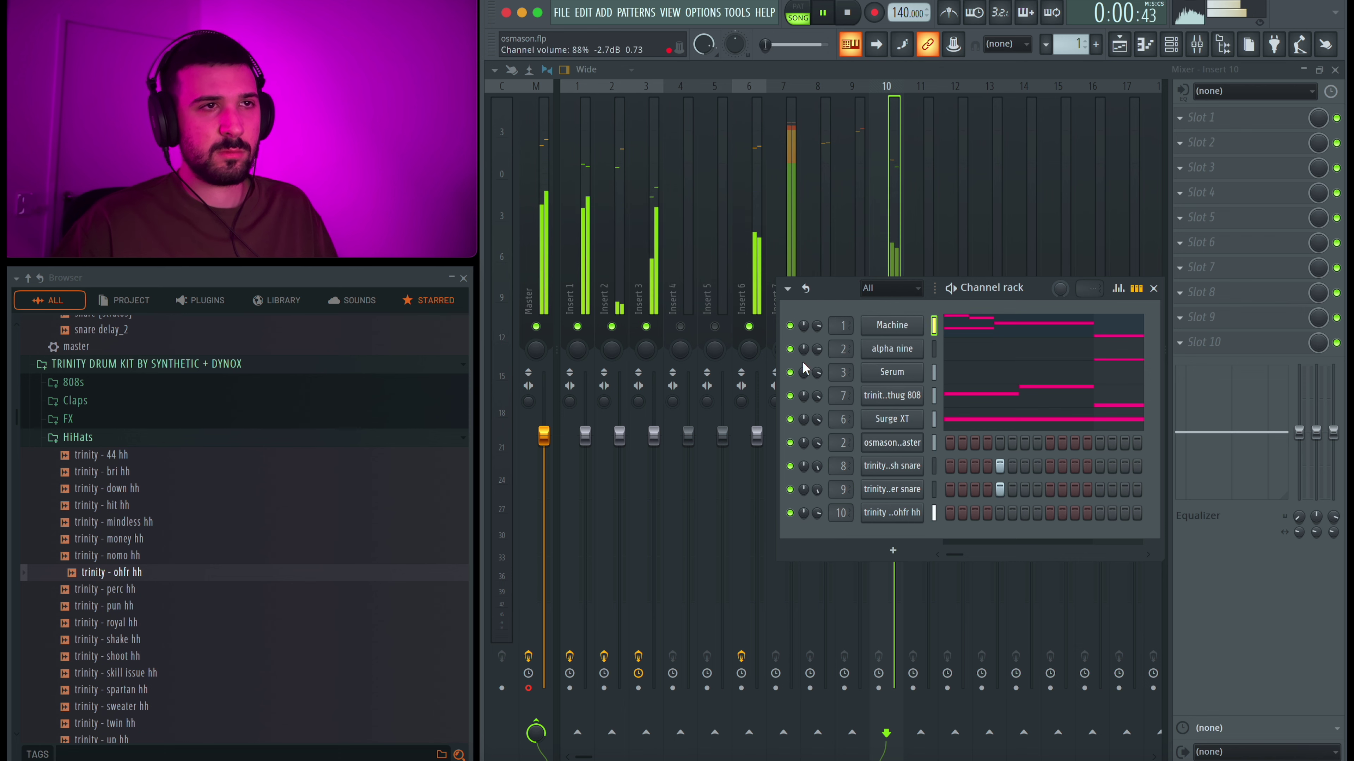
{"action": "right_click", "coordinate": [749, 326]}
{"action": "right_click", "coordinate": [748, 326]}
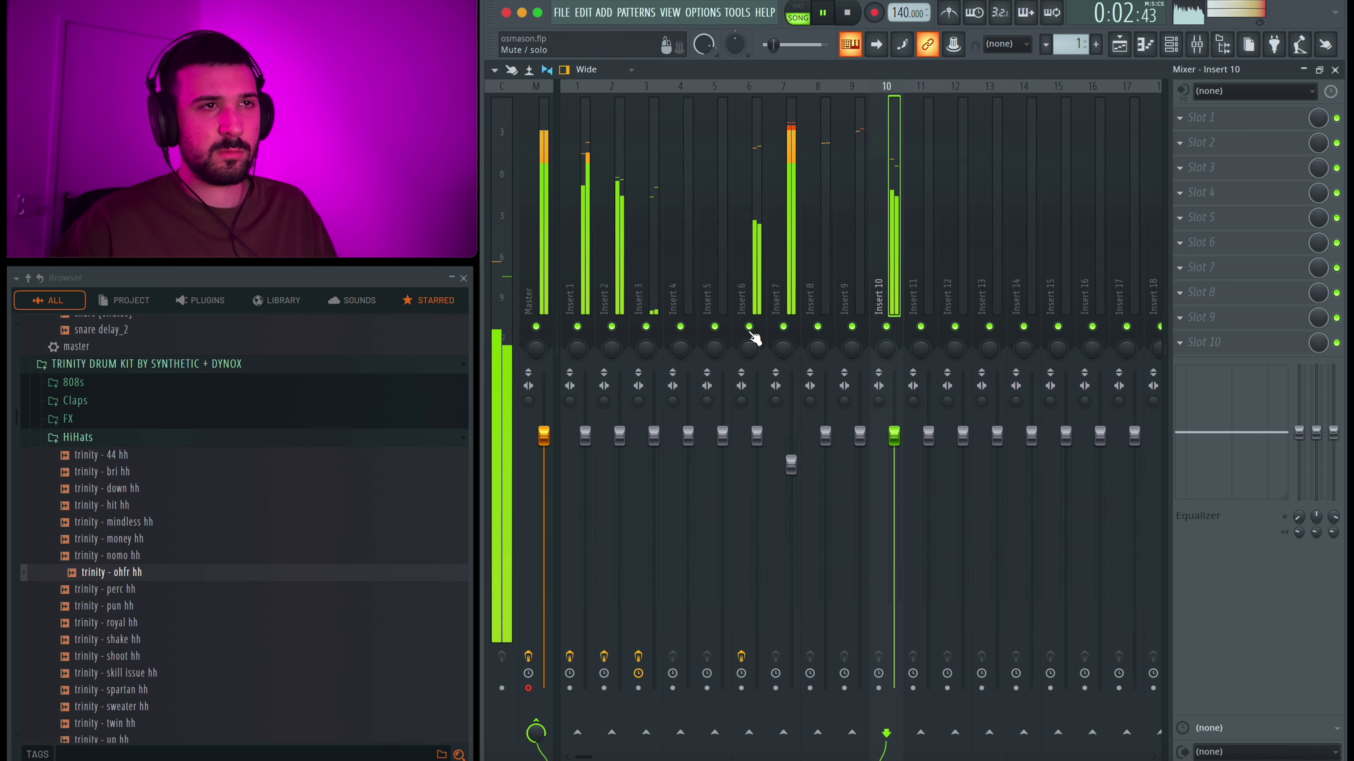
Step: Minimize the mixer and restart the arrangement from the beginning to hear the full beat
{"action": "left_click", "coordinate": [1303, 70]}
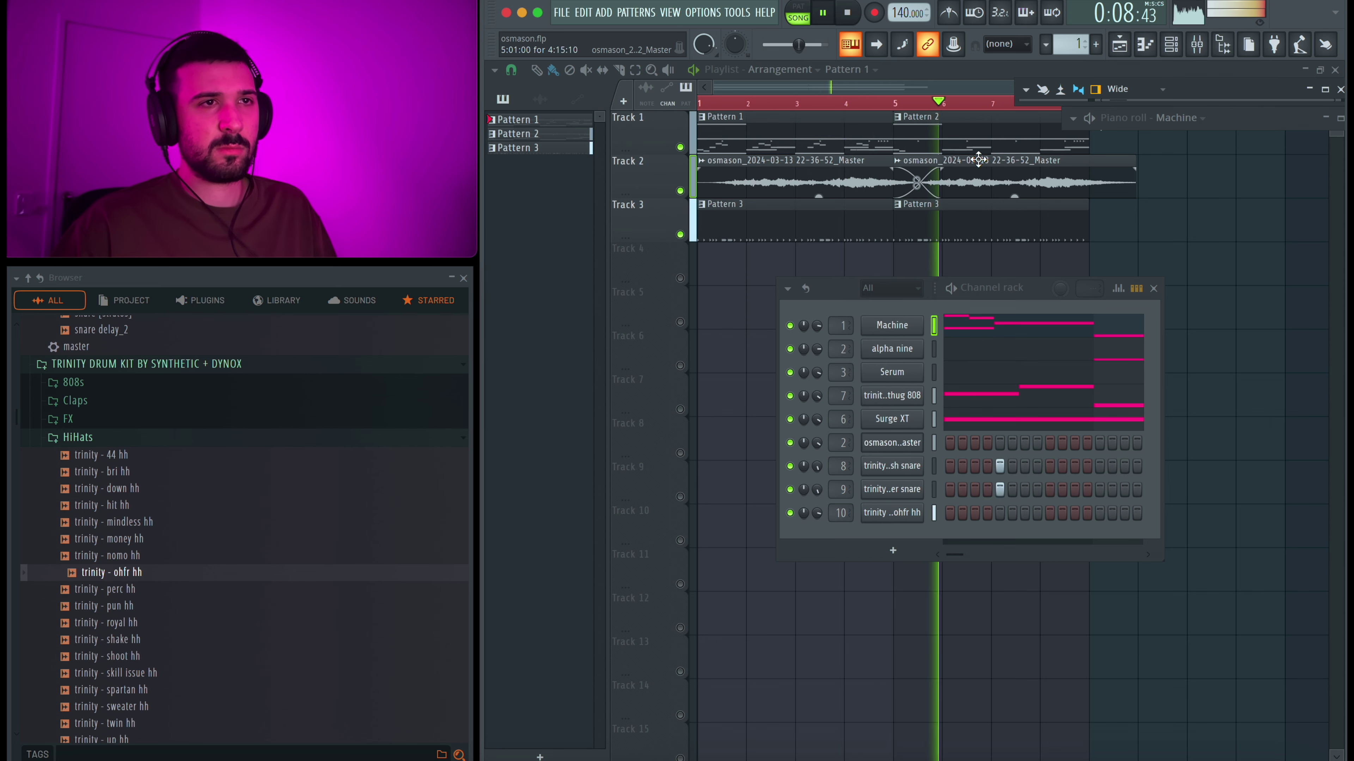
{"action": "key", "text": "space"}
{"action": "key", "text": "space"}
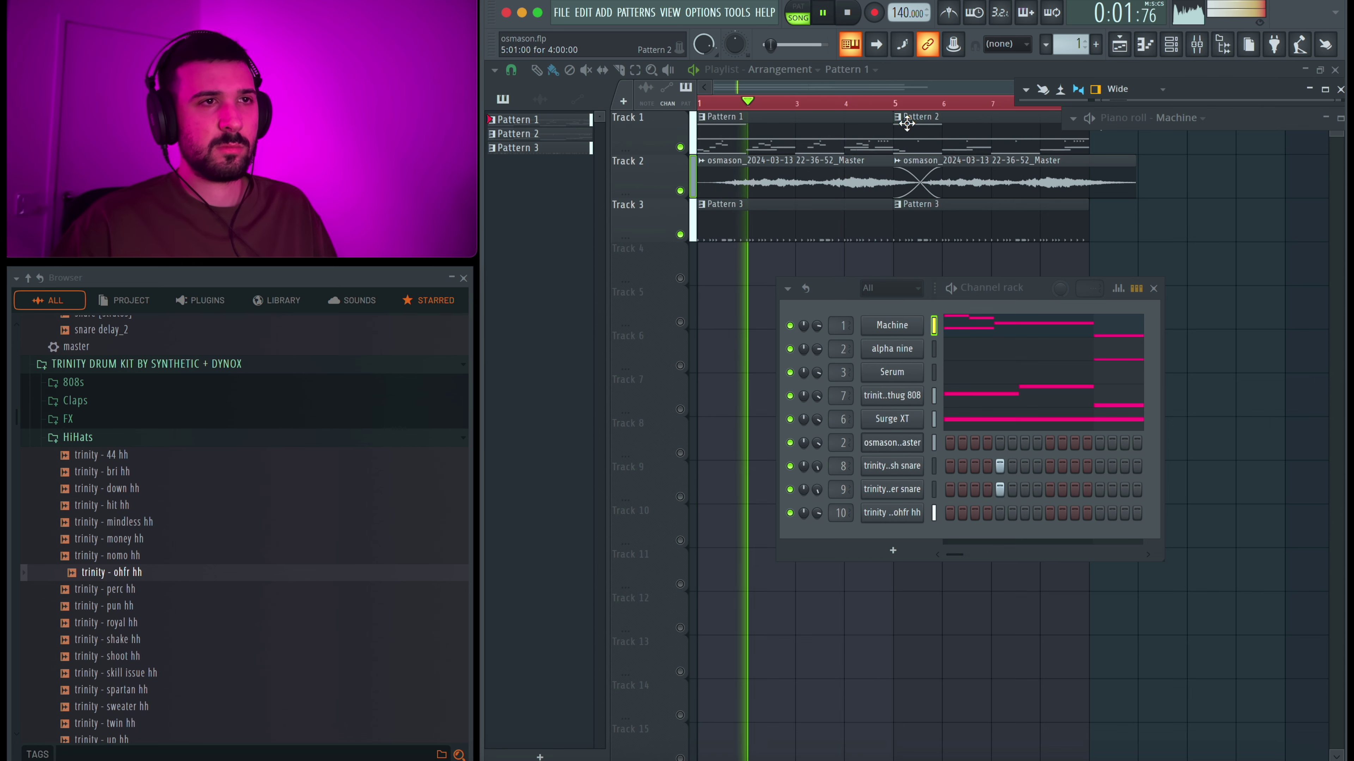
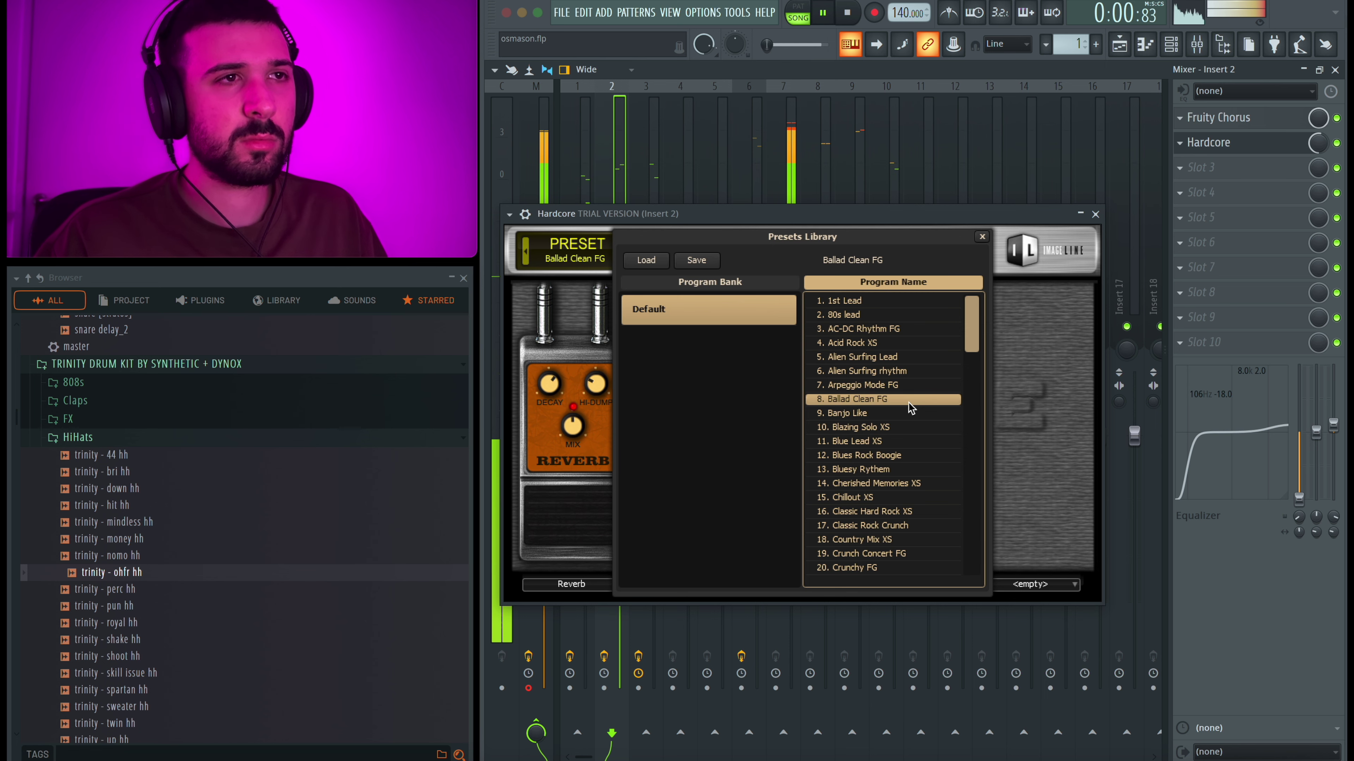
Step: Close the Hardcore effect, lower mixer insert 2's volume to about 87%, and toggle insert 6's solo to compare
{"action": "left_click", "coordinate": [1095, 214]}
{"action": "left_click_drag", "start_coordinate": [626, 450], "coordinate": [623, 470]}
{"action": "left_click", "coordinate": [750, 326]}
{"action": "right_click", "coordinate": [751, 326]}
{"action": "right_click", "coordinate": [750, 326]}
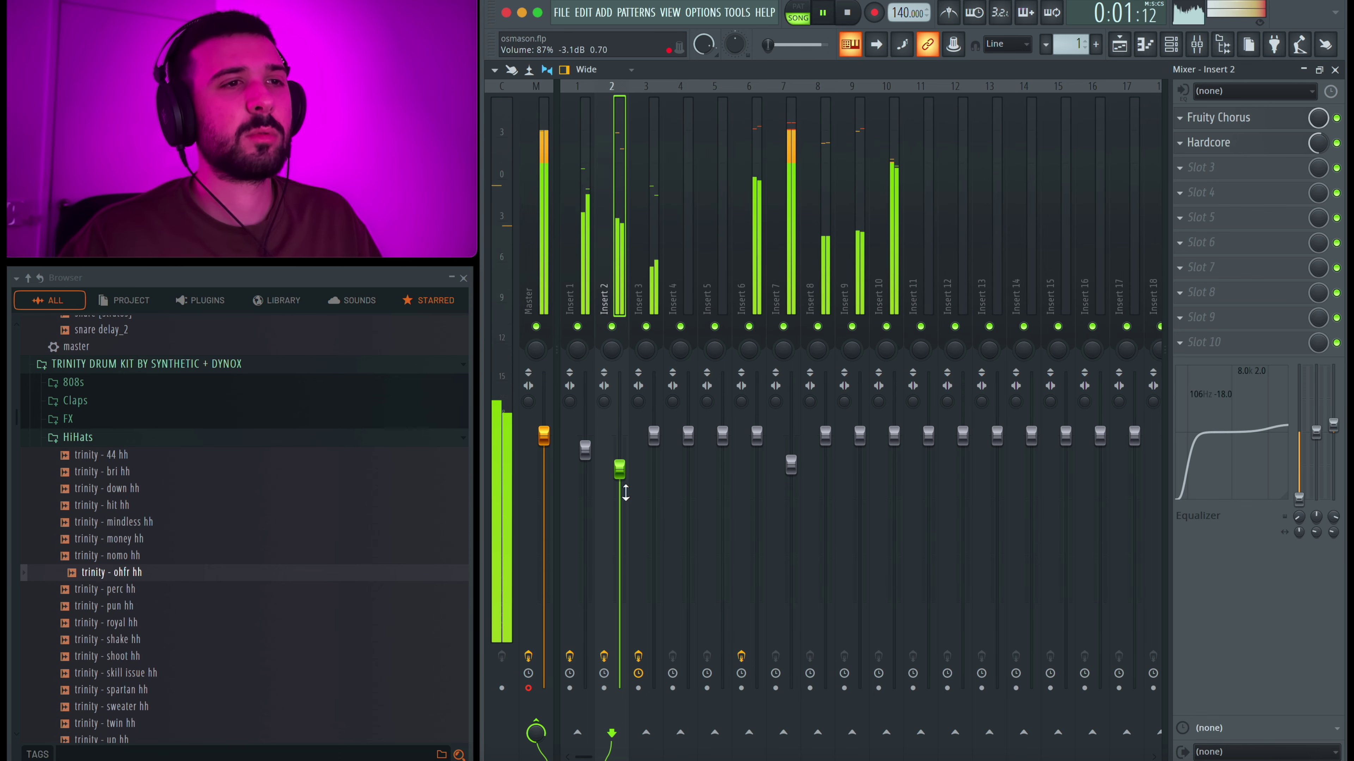
Step: Select the Master mixer track and save the project even though it contains the Hardcore trial plugin
{"action": "left_click", "coordinate": [529, 693]}
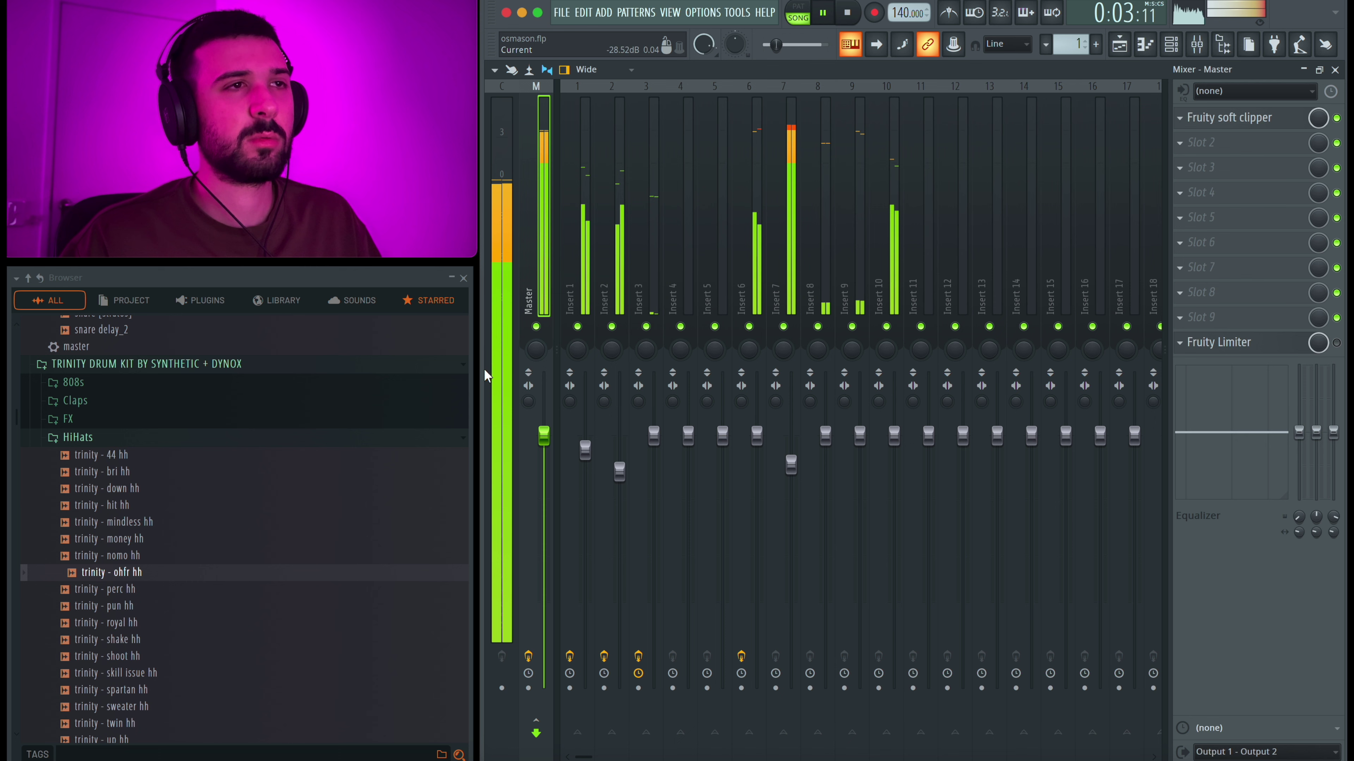
{"action": "left_click", "coordinate": [562, 12]}
{"action": "left_click", "coordinate": [576, 83]}
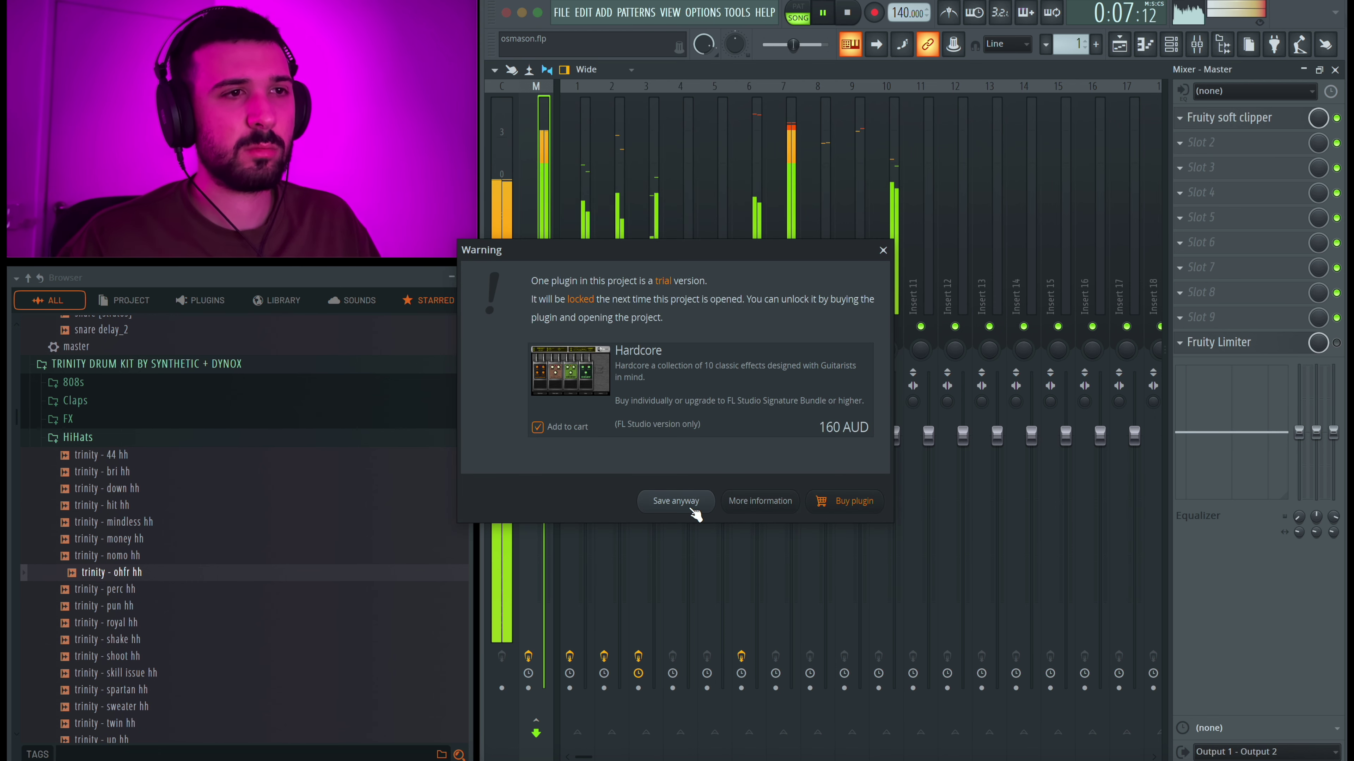
{"action": "left_click", "coordinate": [689, 508]}
Step: Replay the arrangement and audition the TRINITY open hats bright, duolingo, far, shine, sweep and chipotle over it
{"action": "left_click", "coordinate": [1303, 69]}
{"action": "key", "text": "space"}
{"action": "key", "text": "space"}
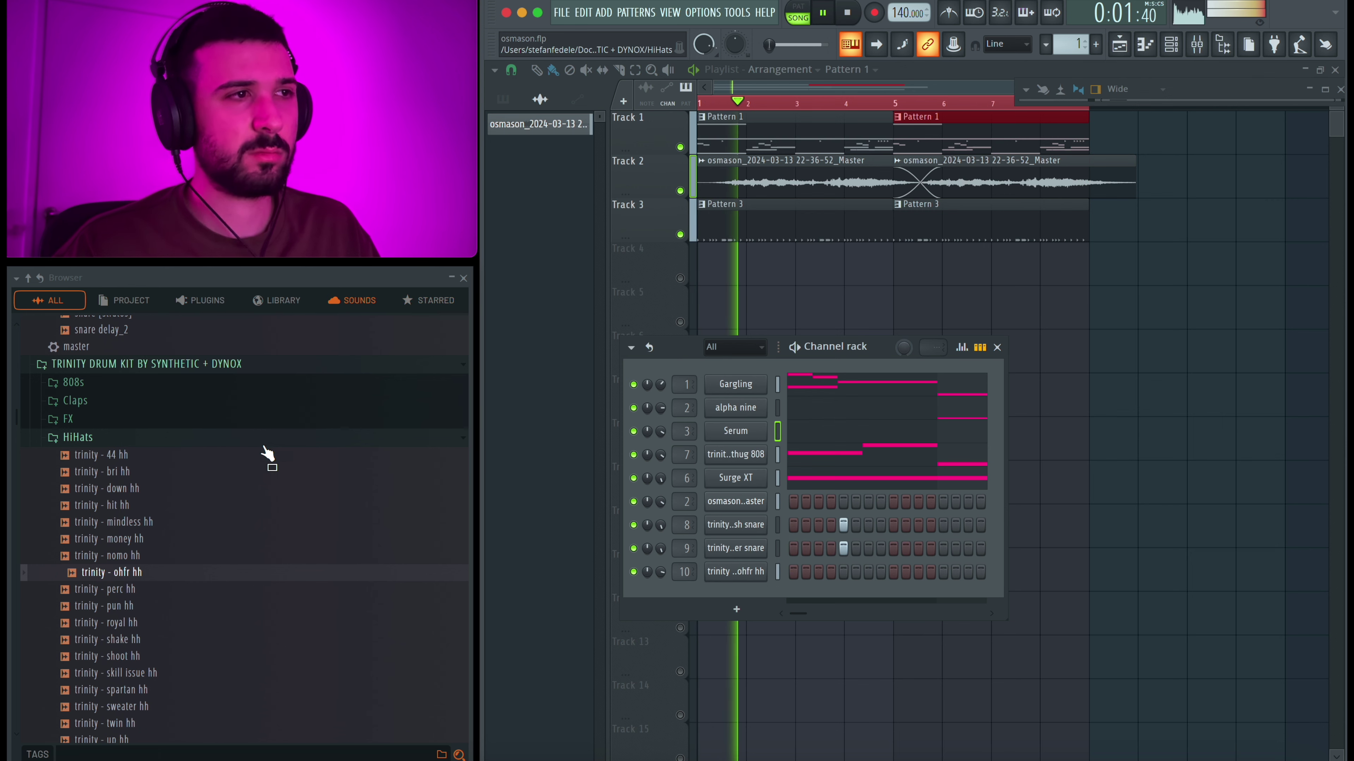
{"action": "left_click", "coordinate": [114, 439]}
{"action": "left_click", "coordinate": [81, 474]}
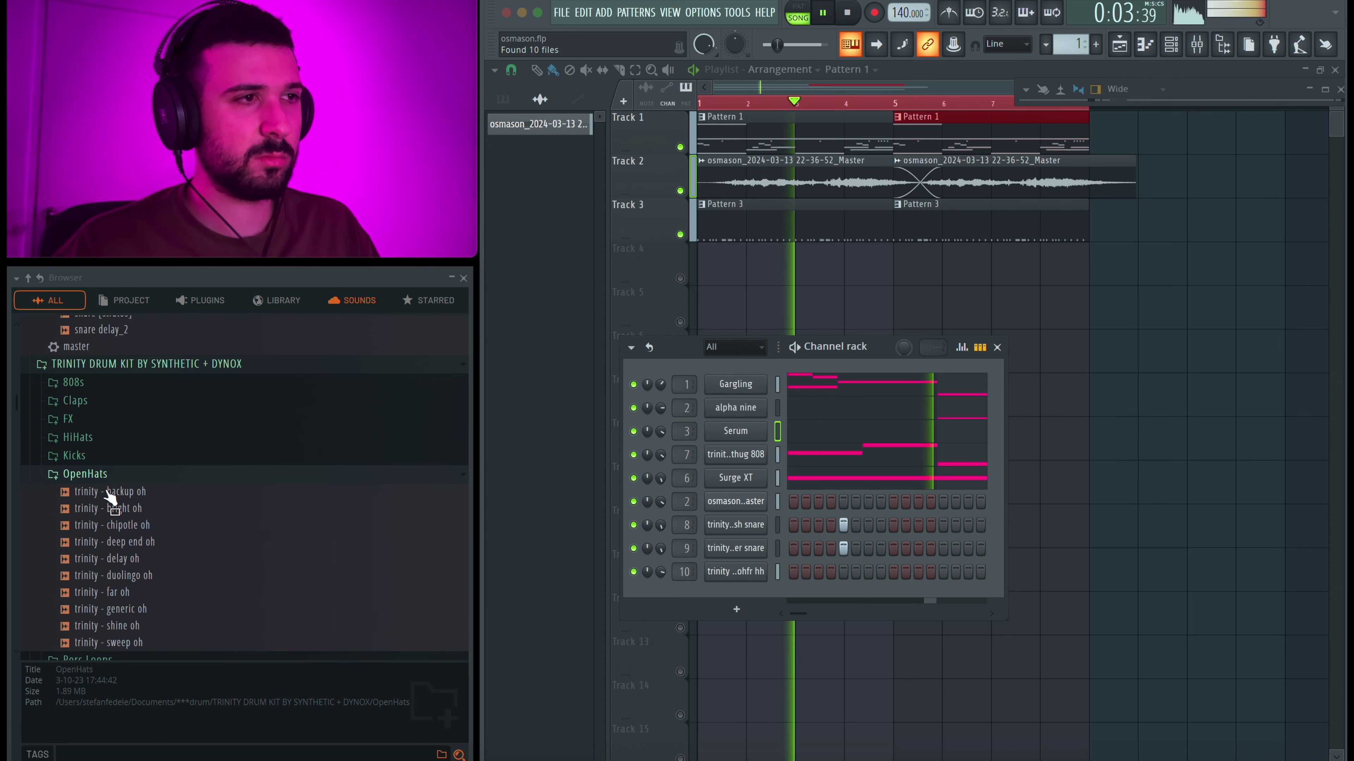
{"action": "left_click", "coordinate": [116, 510]}
{"action": "left_click", "coordinate": [118, 576]}
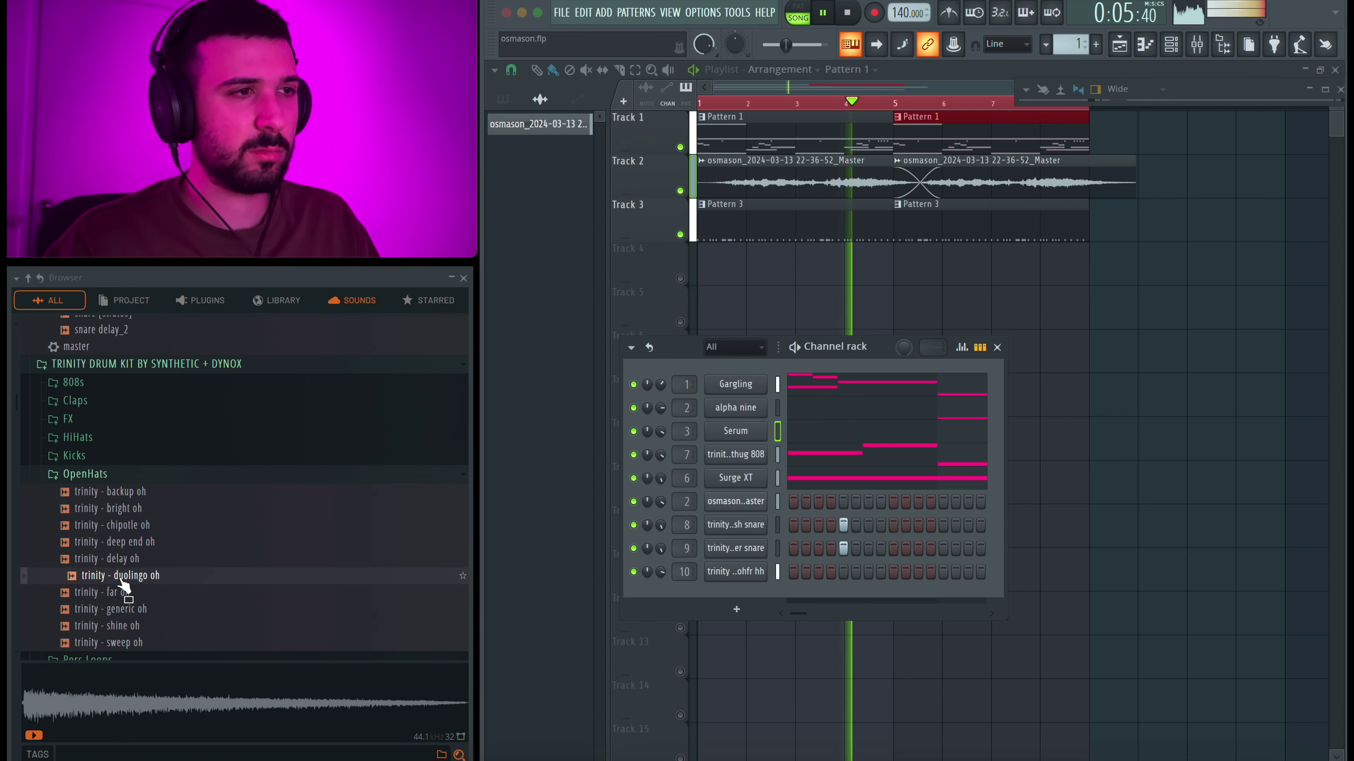
{"action": "left_click", "coordinate": [123, 593]}
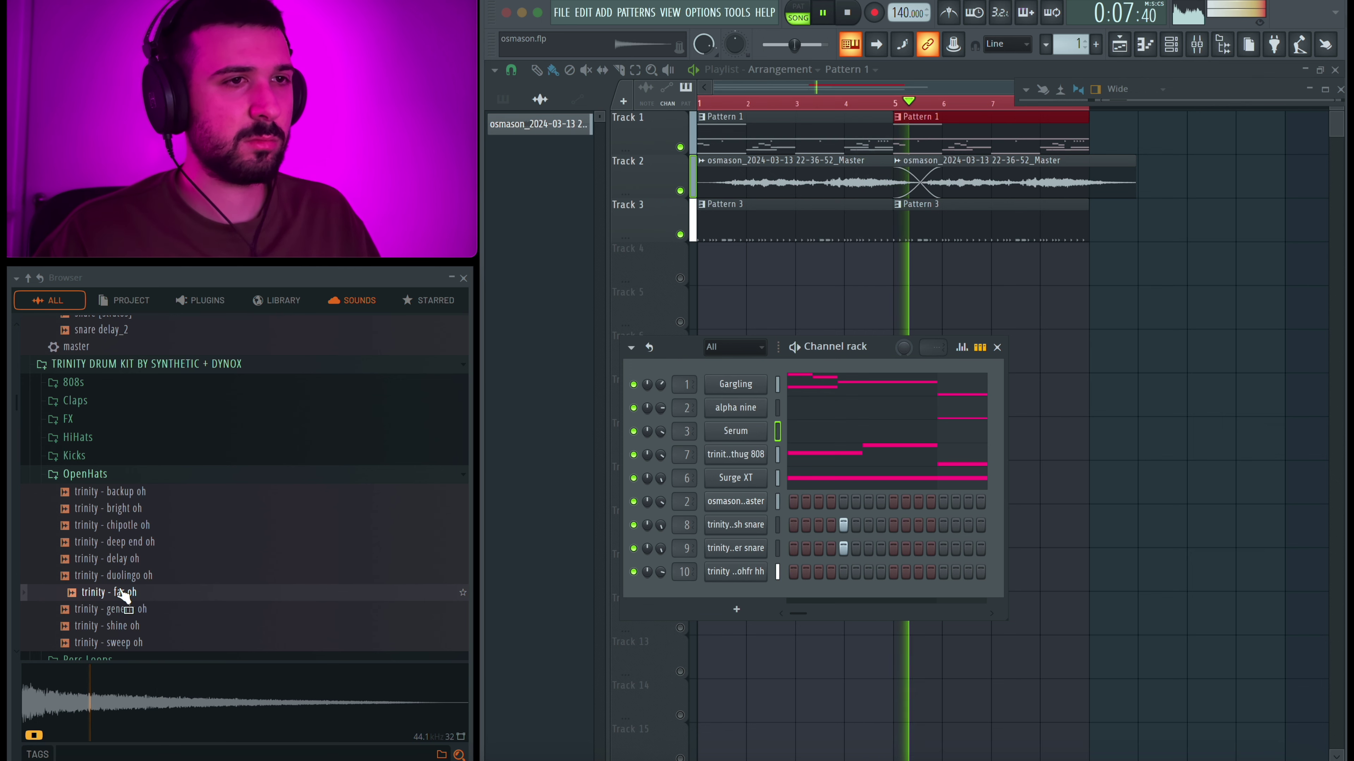
{"action": "left_click", "coordinate": [125, 627]}
{"action": "left_click", "coordinate": [127, 643]}
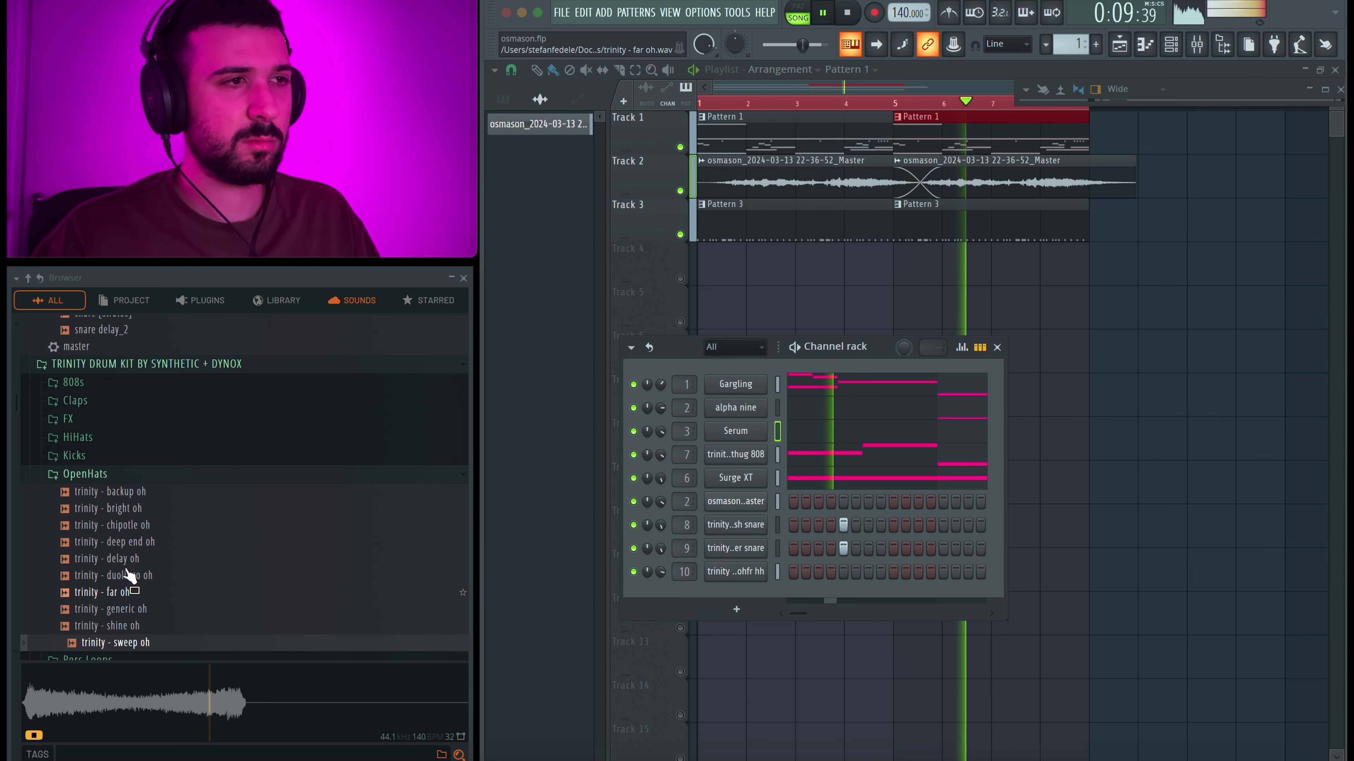
{"action": "left_click", "coordinate": [136, 526]}
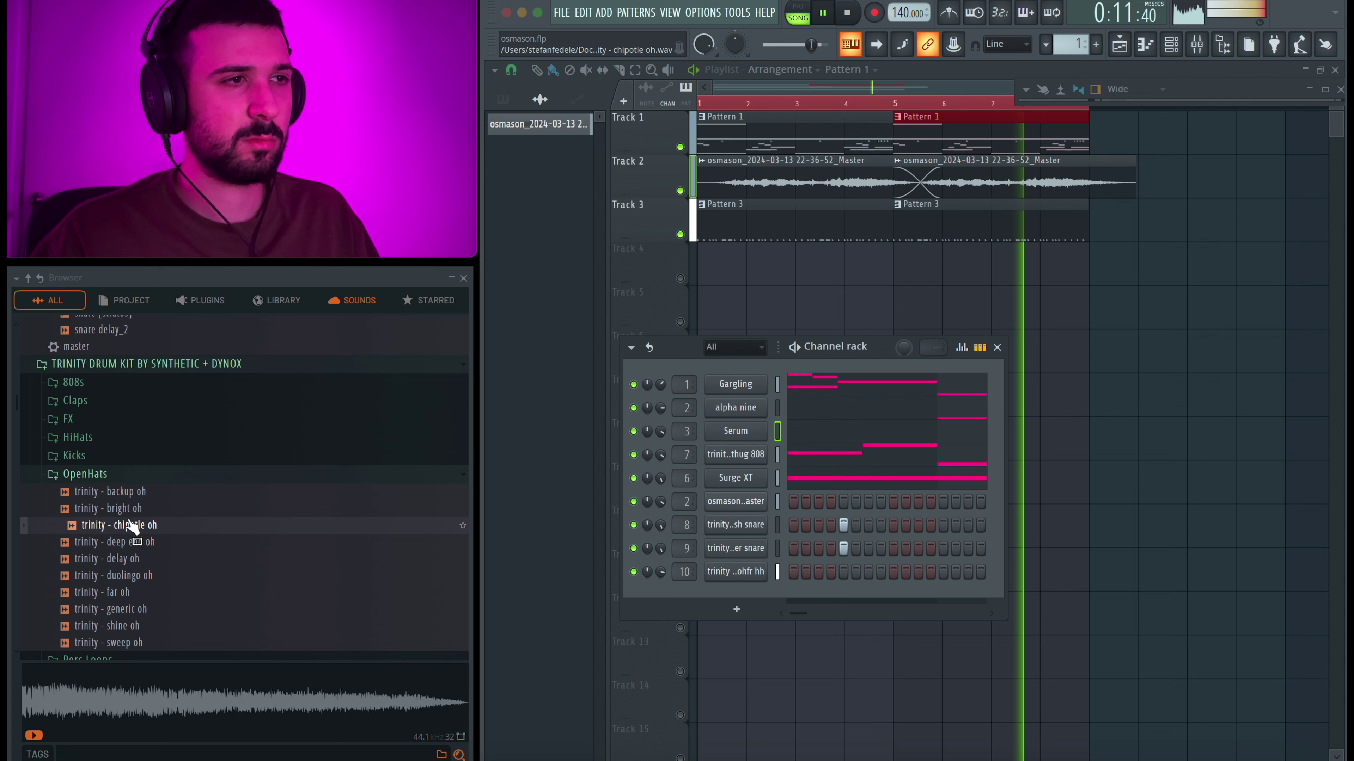
Step: Add trinity - chipotle oh as a new channel below the hi-hat and place a hit on step 13 of bar 3
{"action": "left_click_drag", "start_coordinate": [128, 530], "coordinate": [685, 549]}
{"action": "left_click", "coordinate": [734, 595]}
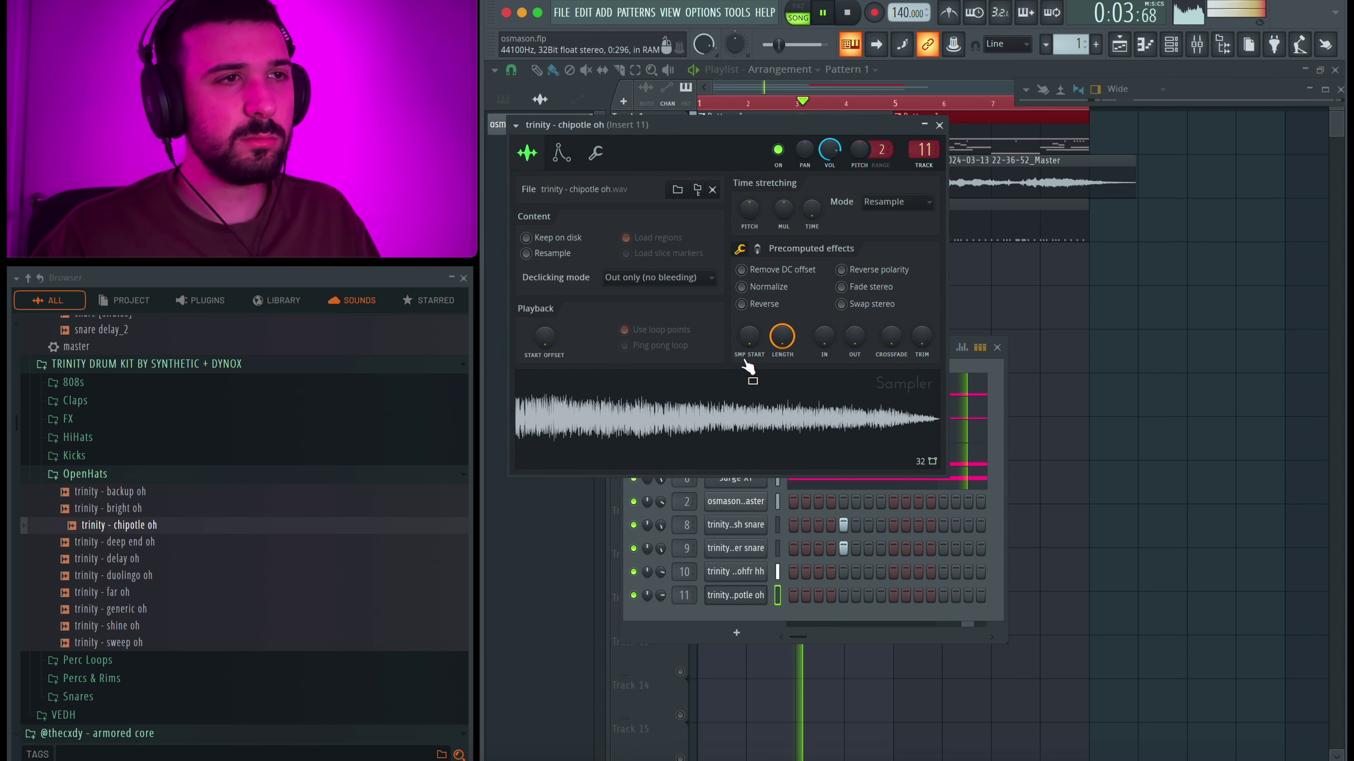
{"action": "left_click", "coordinate": [939, 125]}
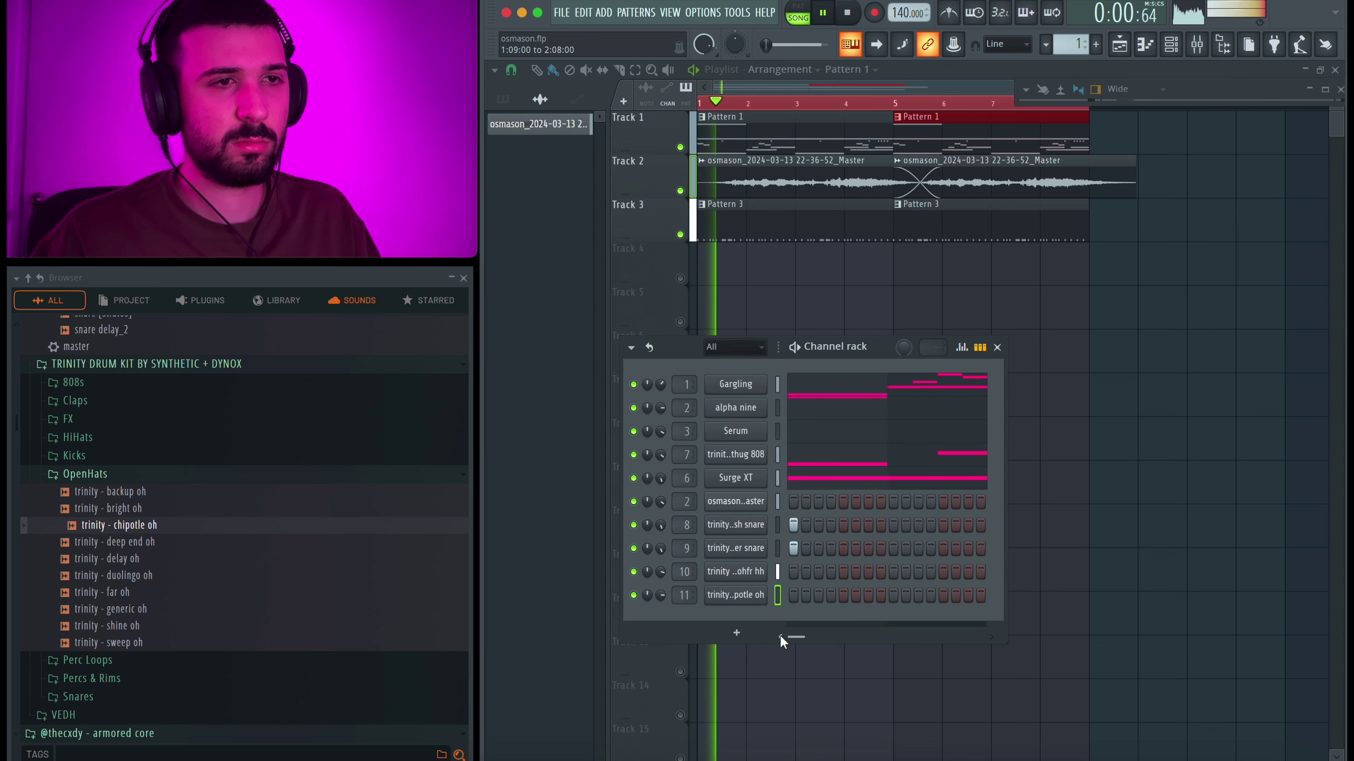
{"action": "left_click_drag", "start_coordinate": [797, 638], "coordinate": [803, 637]}
{"action": "left_click", "coordinate": [895, 593]}
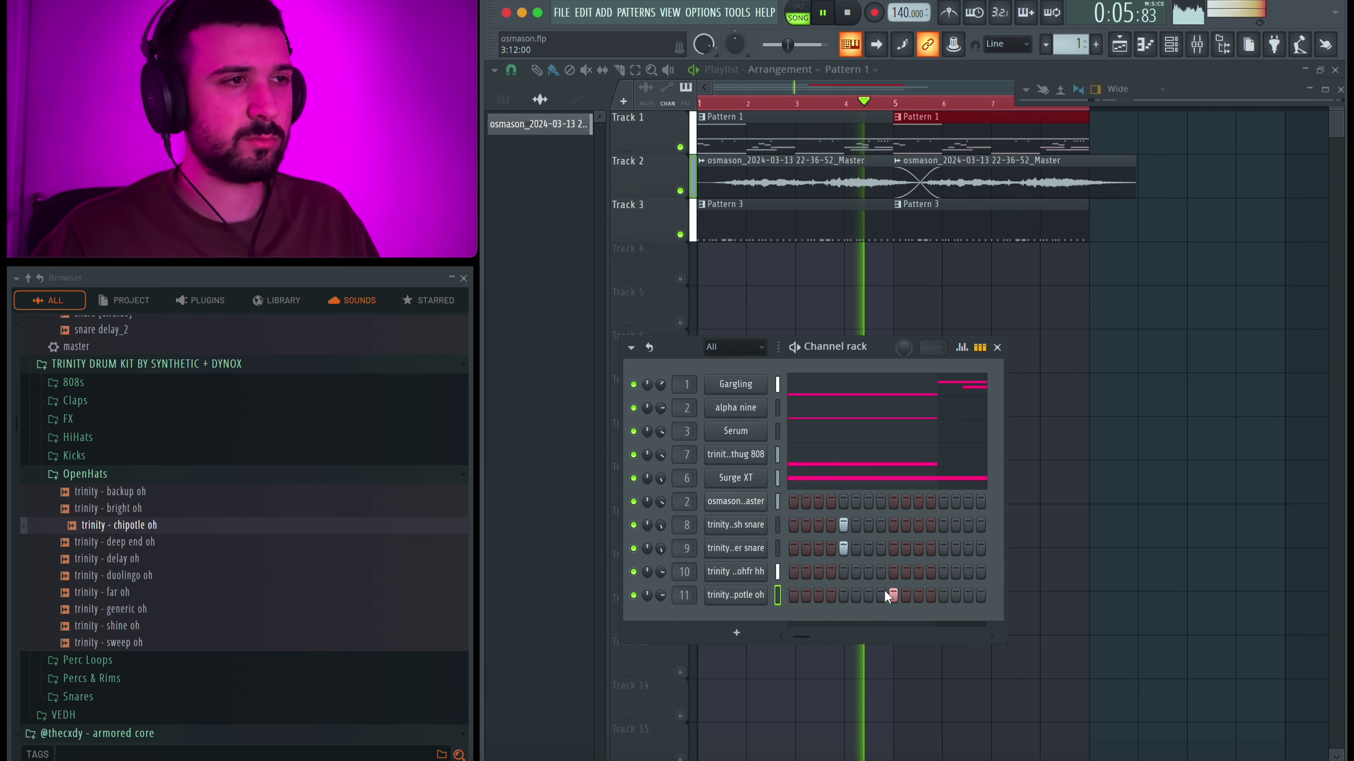
Step: Audition the delay and duolingo open hats, and replace the open hat channel's sample with trinity - duolingo oh
{"action": "left_click", "coordinate": [235, 557]}
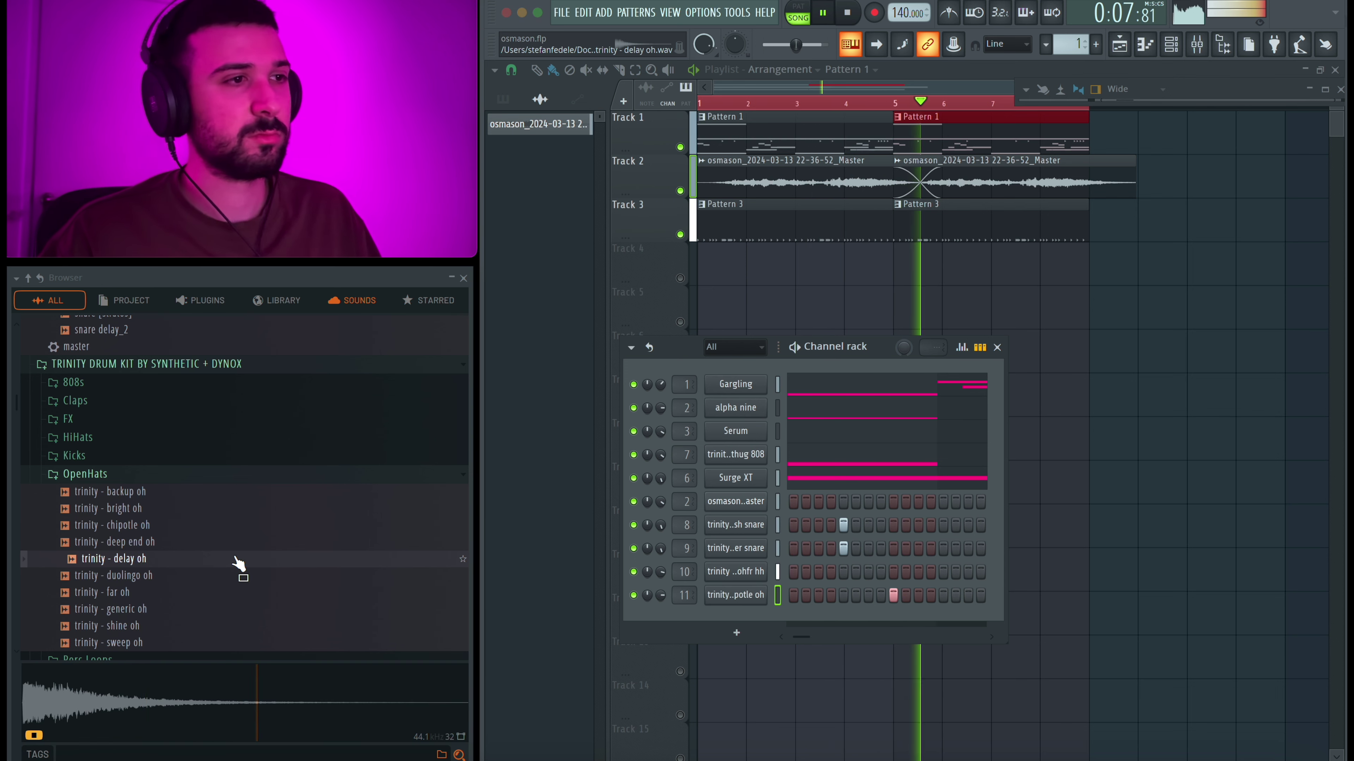
{"action": "left_click", "coordinate": [204, 576]}
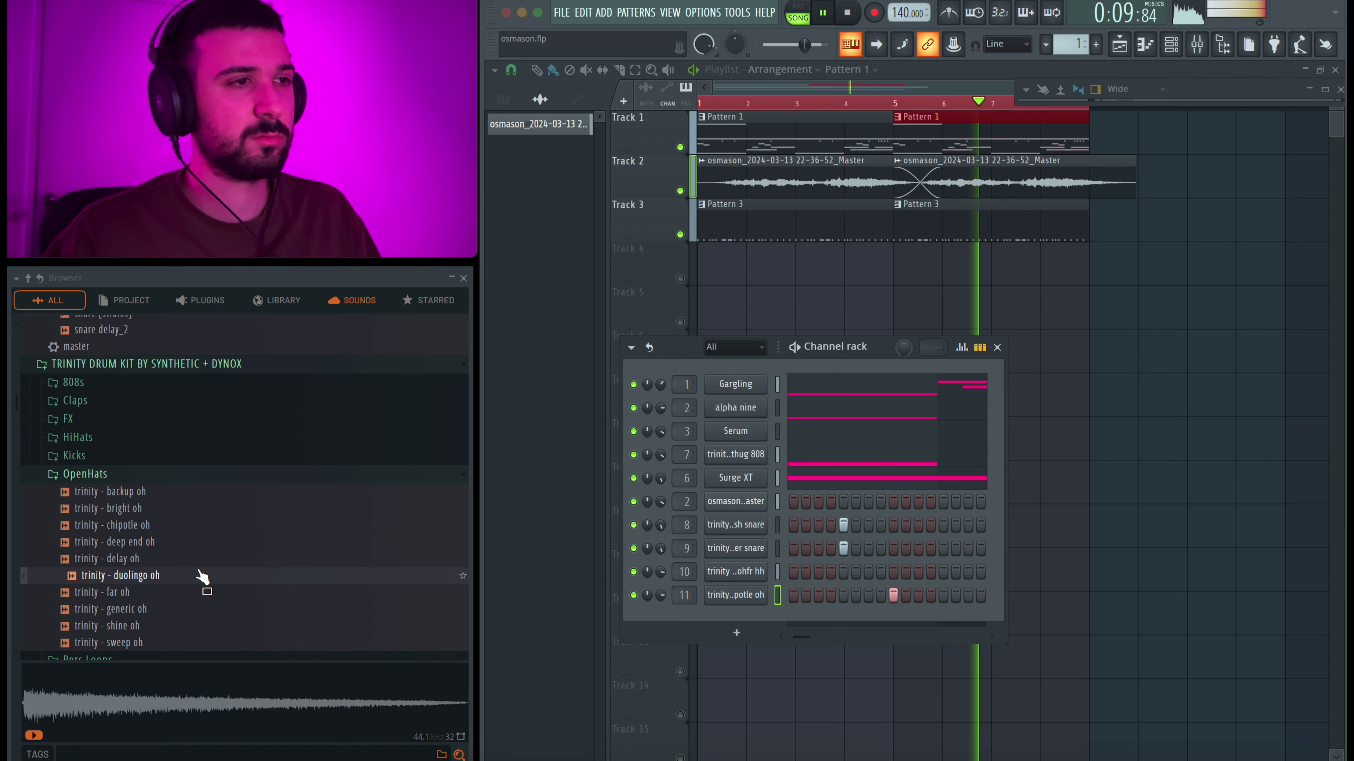
{"action": "left_click_drag", "start_coordinate": [202, 576], "coordinate": [772, 598]}
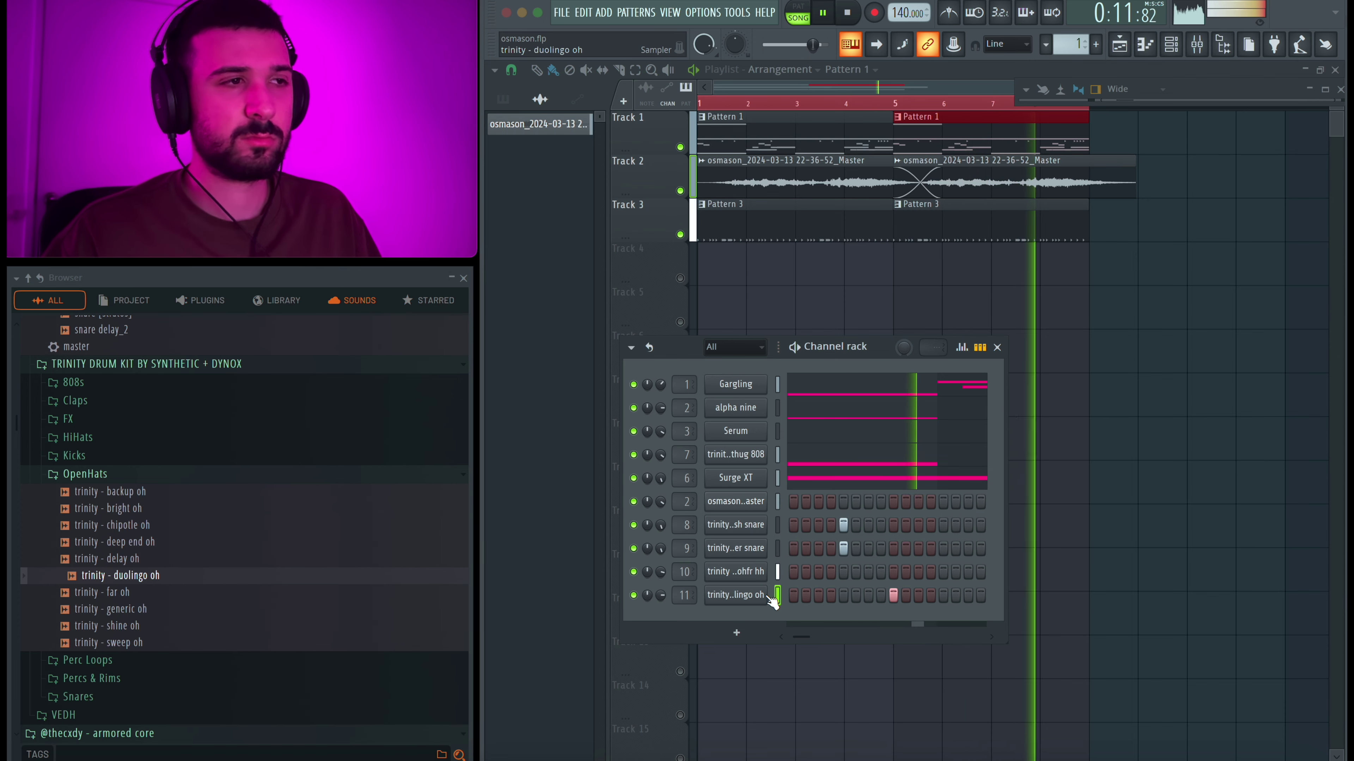
Step: Audition the TRINITY FX samples, including dark rise, crankd, chant, glitch sweep, idk, stup and boot up, then collapse the folder
{"action": "left_click", "coordinate": [239, 421]}
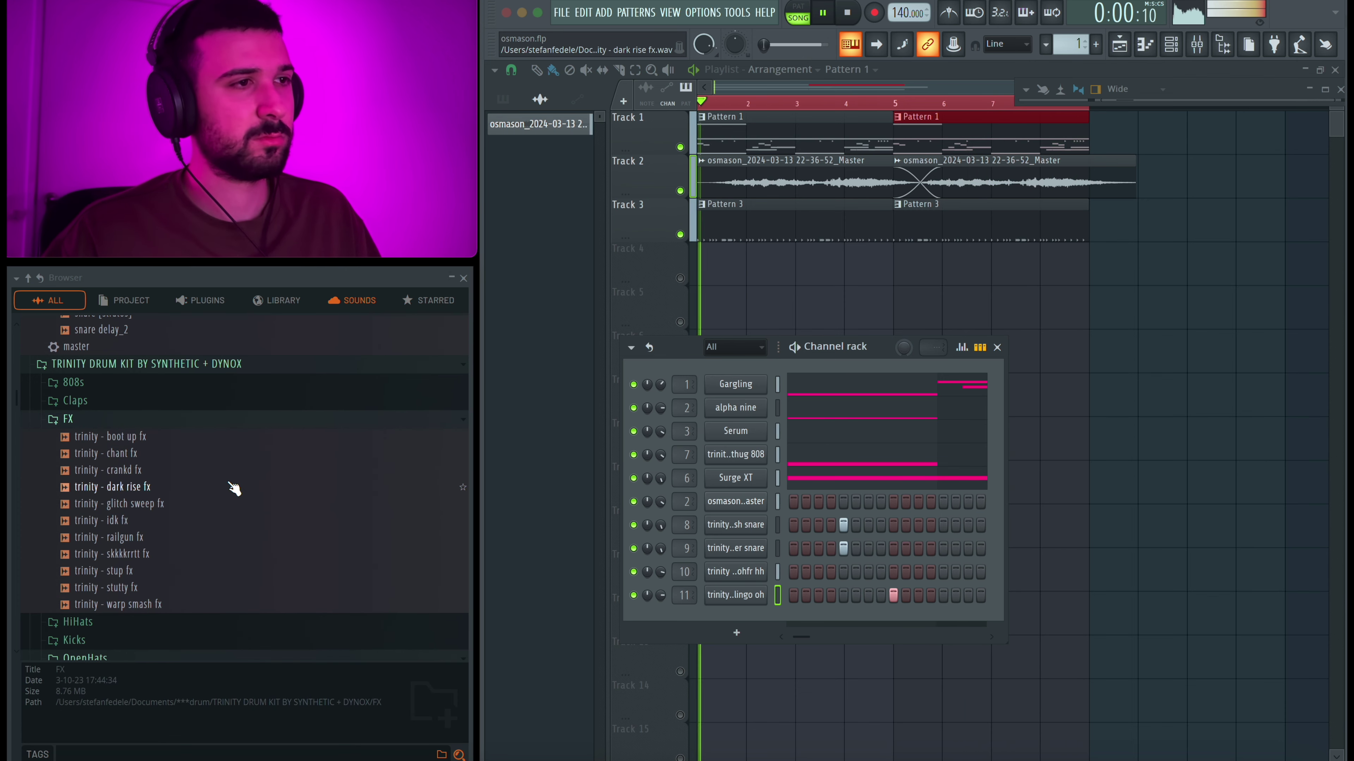
{"action": "left_click", "coordinate": [230, 484]}
{"action": "left_click", "coordinate": [228, 469]}
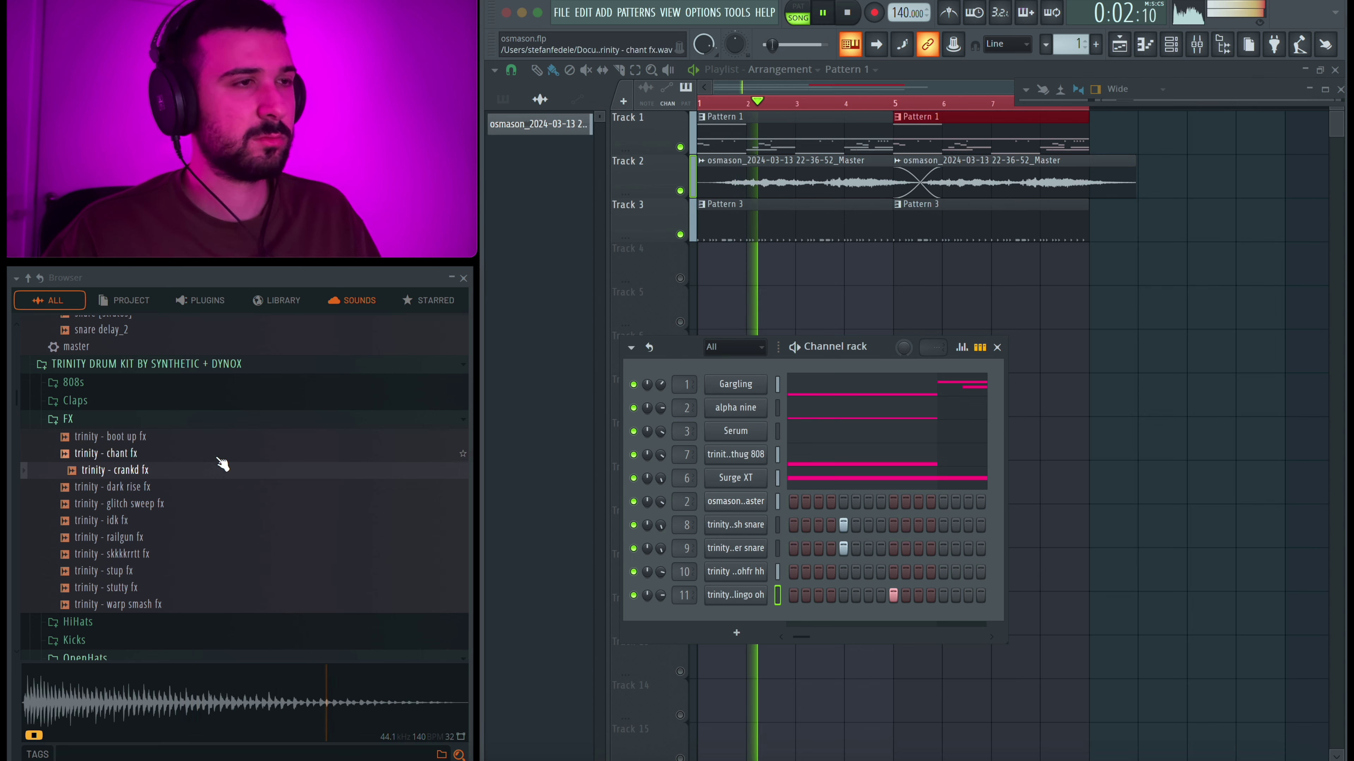
{"action": "left_click", "coordinate": [218, 458]}
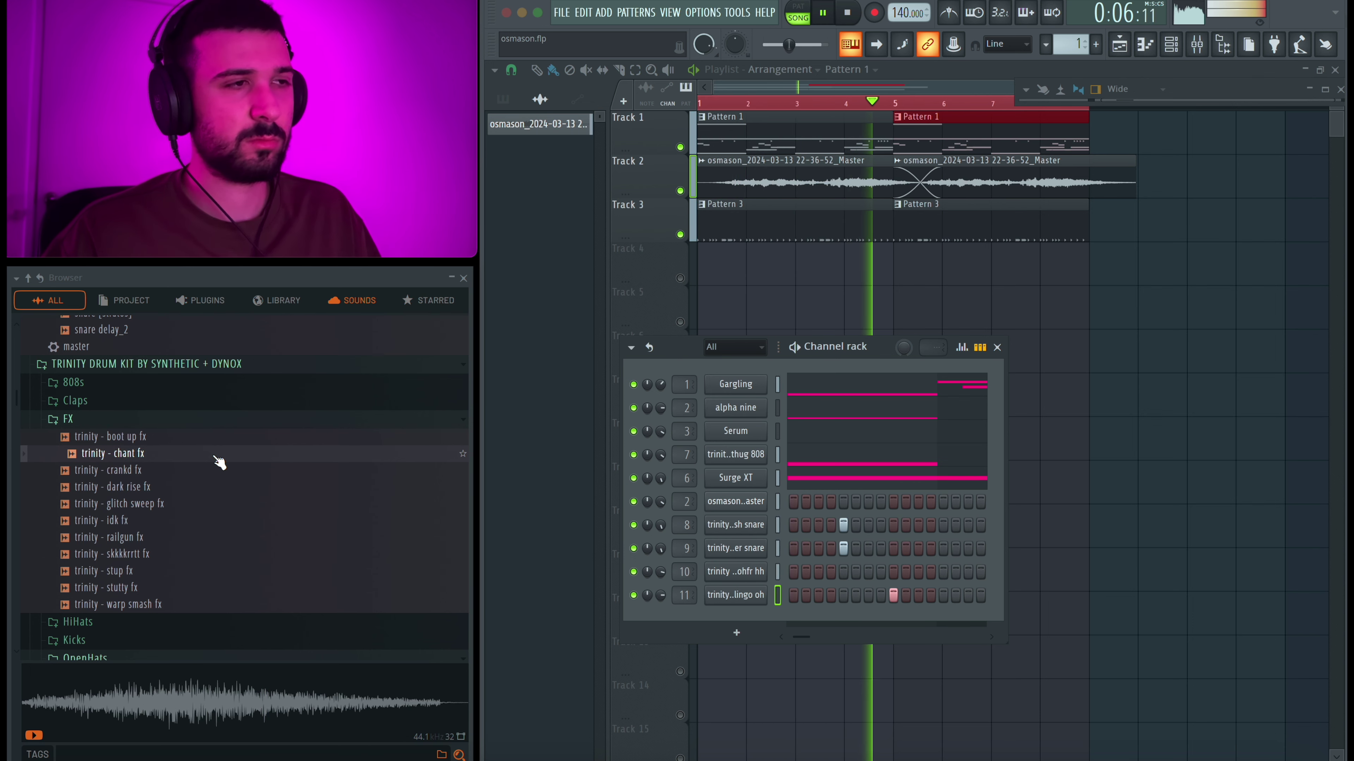
{"action": "left_click", "coordinate": [202, 488]}
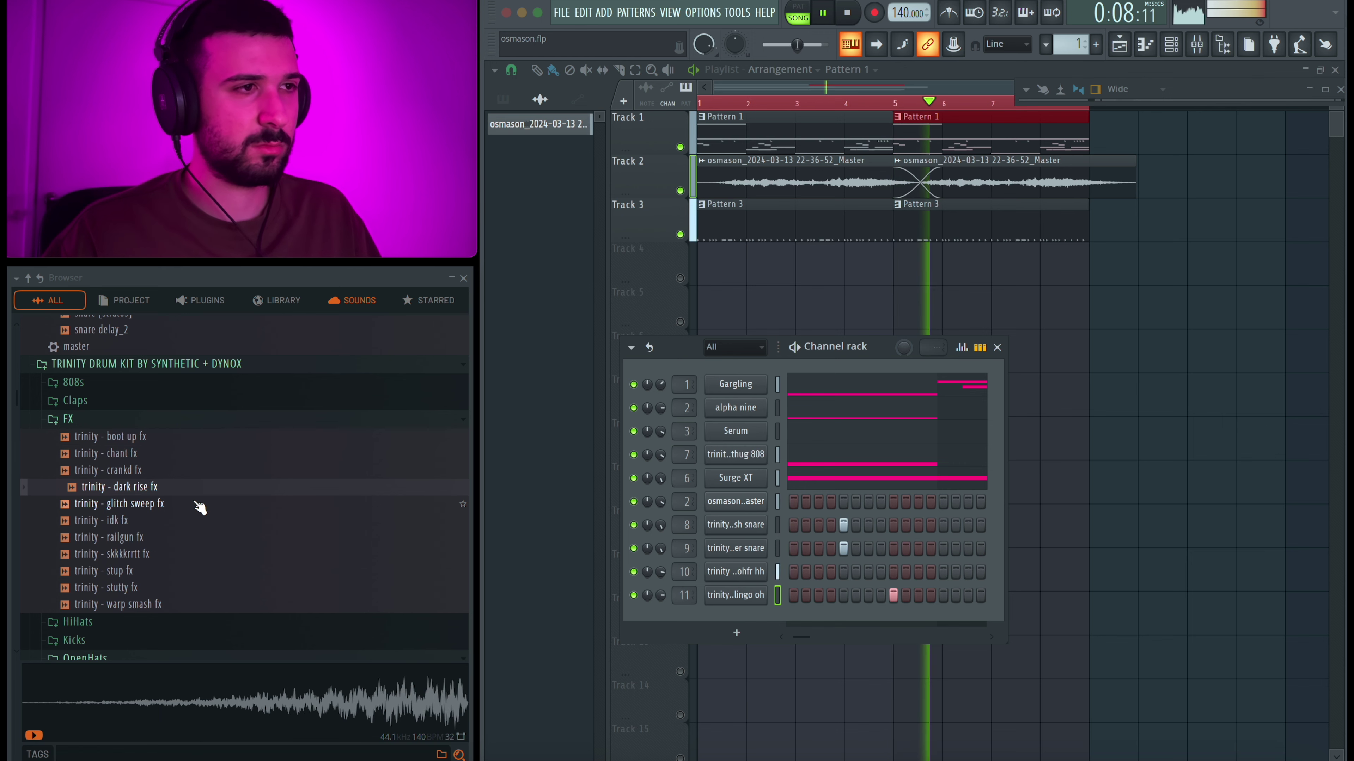
{"action": "left_click", "coordinate": [197, 505]}
{"action": "left_click", "coordinate": [190, 522]}
{"action": "left_click", "coordinate": [176, 555]}
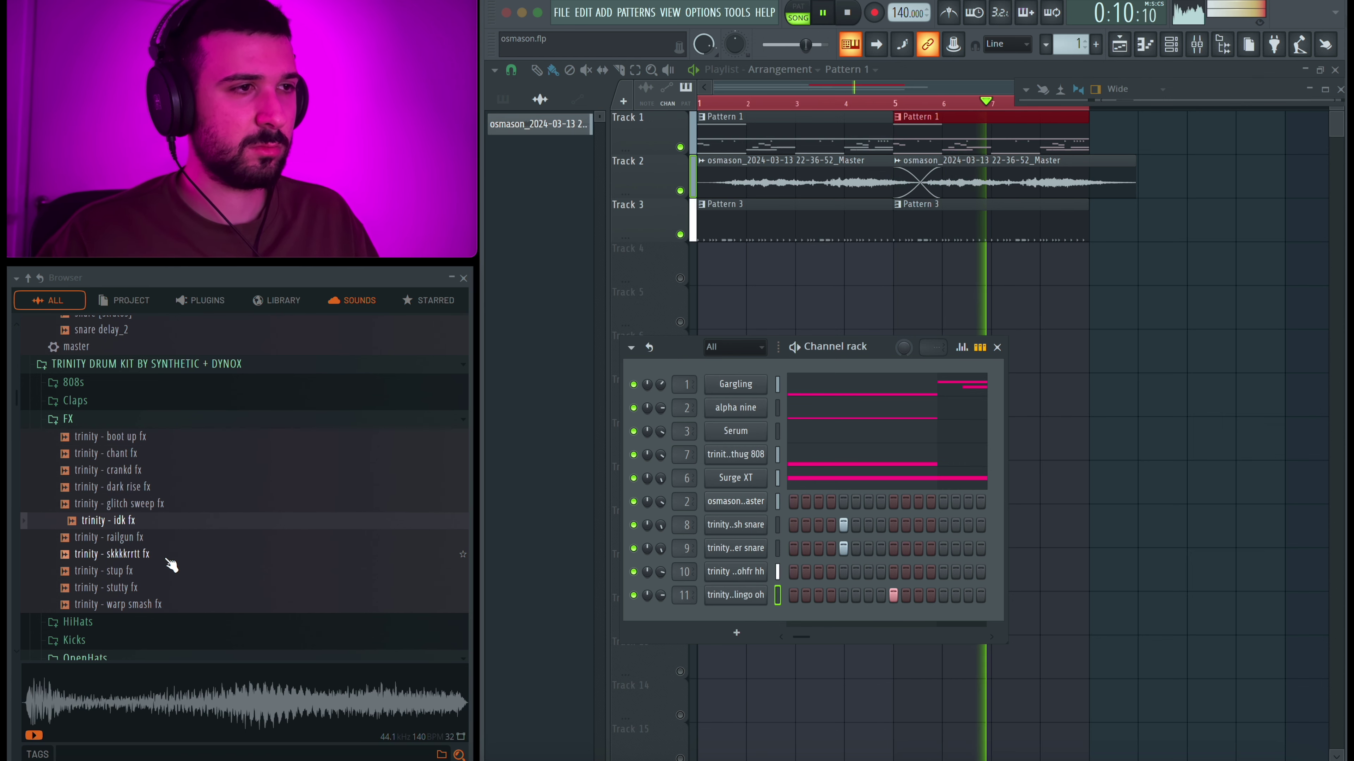
{"action": "left_click", "coordinate": [173, 569]}
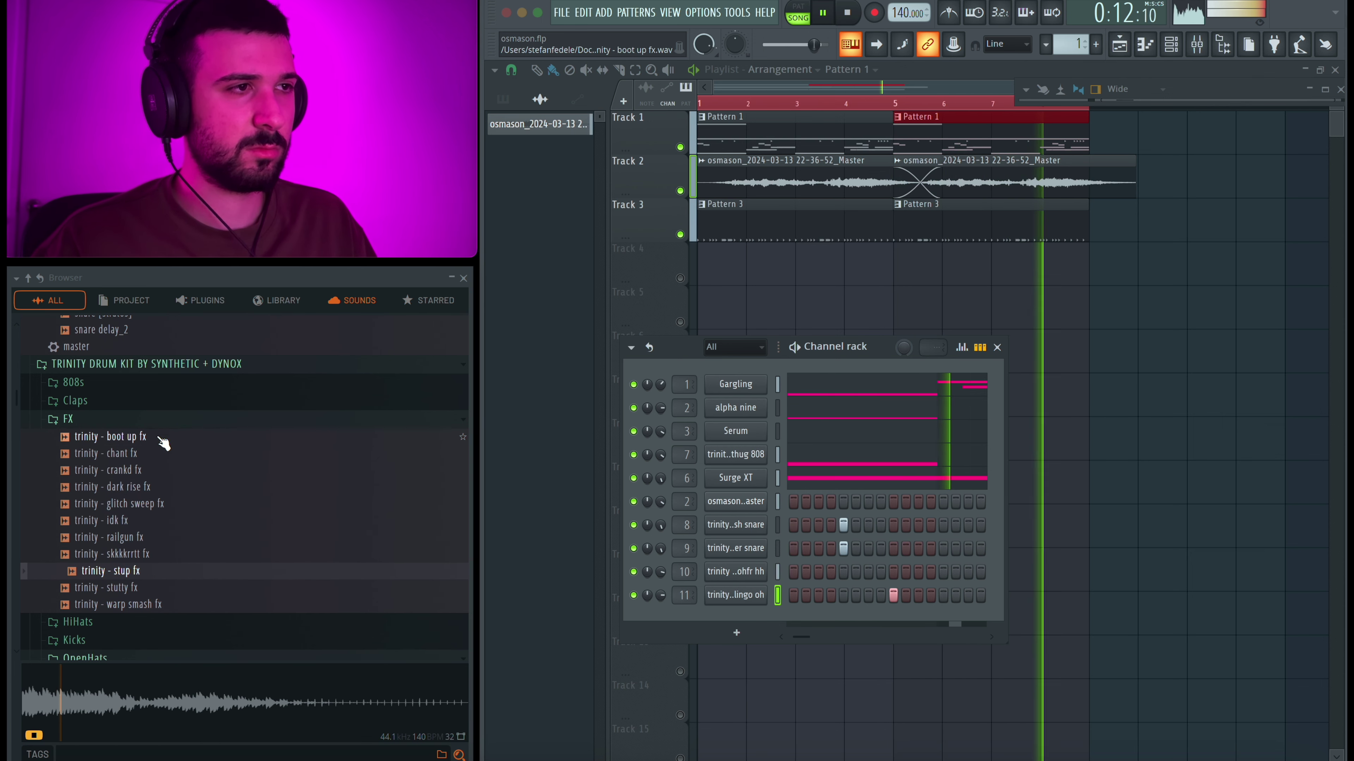
{"action": "left_click", "coordinate": [171, 439]}
{"action": "left_click", "coordinate": [164, 427]}
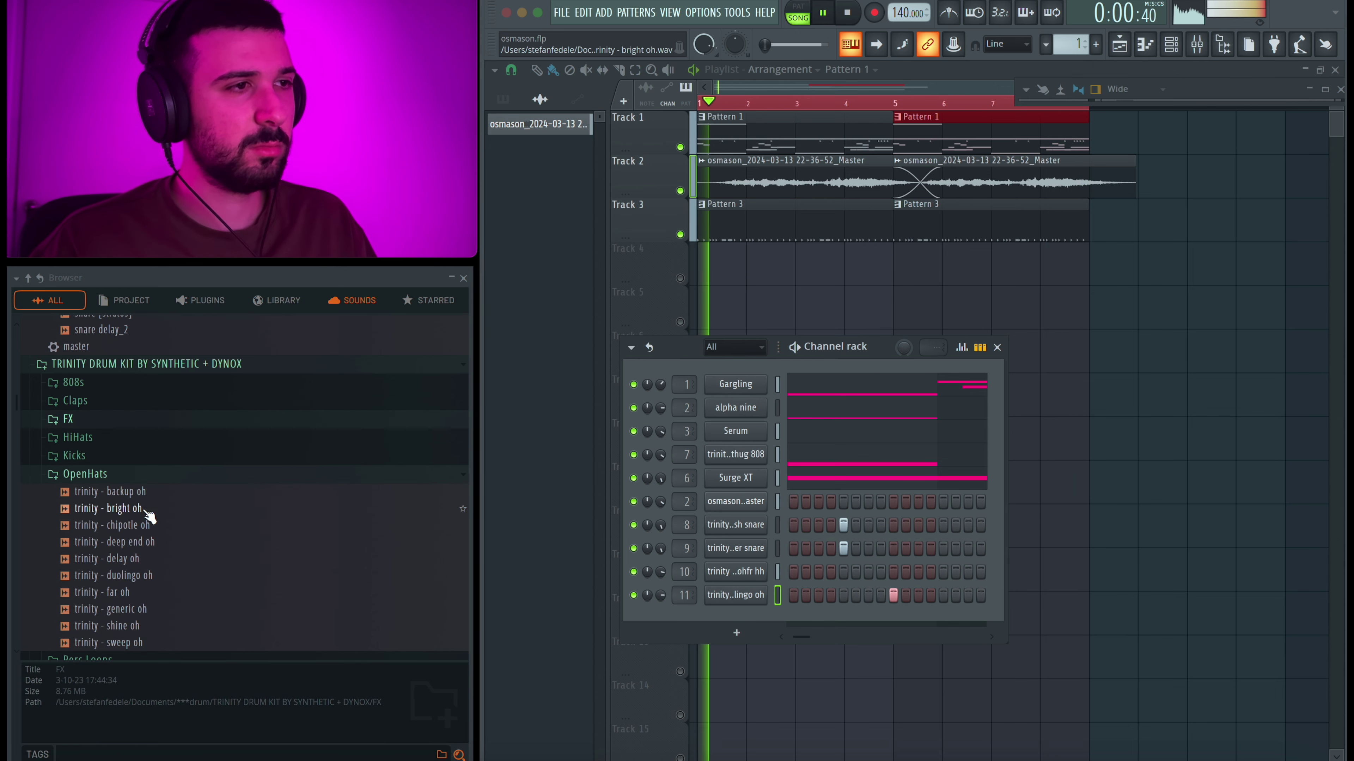
Step: Collapse the OpenHats folder, audition the TRINITY cogs and floppy perc loops, and collapse Perc Loops
{"action": "left_click", "coordinate": [120, 478]}
{"action": "left_click", "coordinate": [117, 495]}
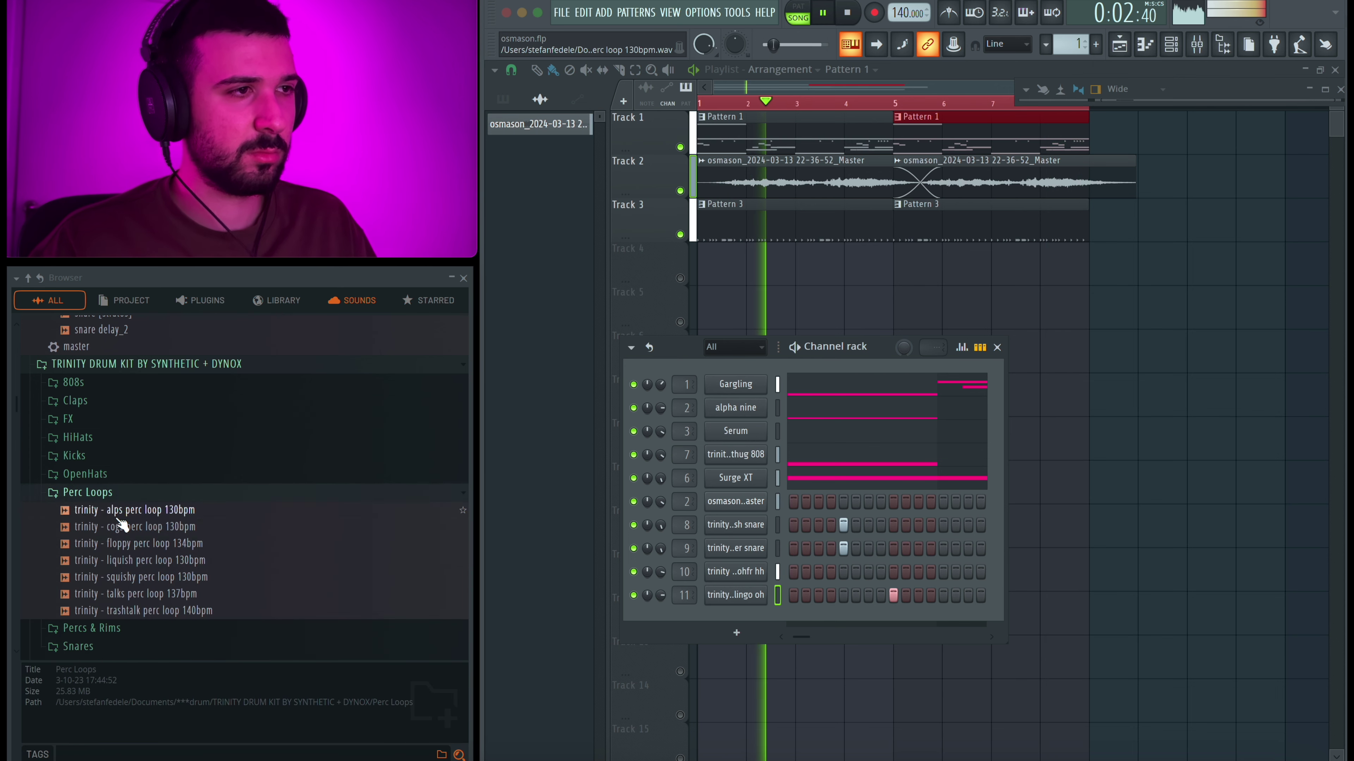
{"action": "left_click", "coordinate": [117, 526]}
{"action": "left_click", "coordinate": [117, 541]}
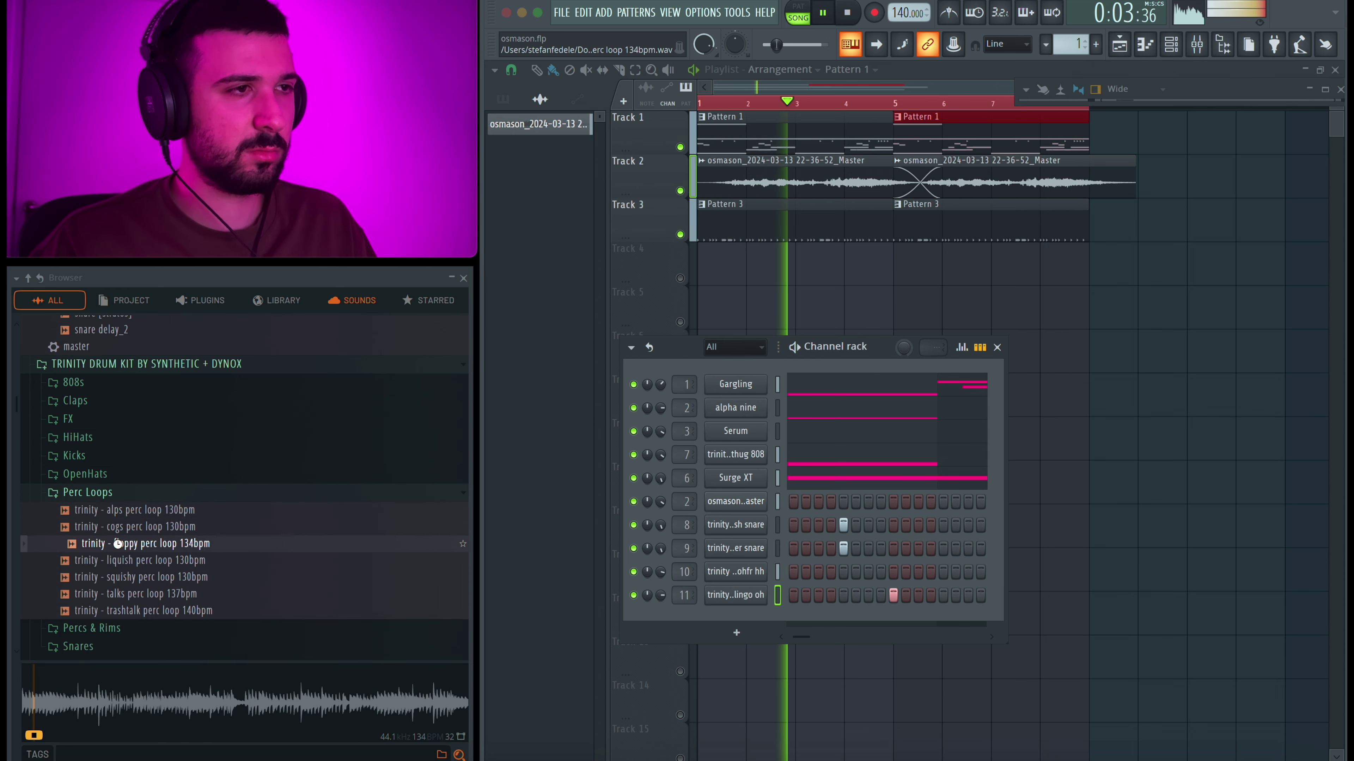
{"action": "left_click", "coordinate": [114, 492]}
Step: Open the Percs & Rims folder and audition the TRINITY brush and freezer percs against the arrangement
{"action": "left_click", "coordinate": [115, 511]}
{"action": "left_click", "coordinate": [117, 545]}
{"action": "left_click", "coordinate": [123, 578]}
{"action": "key", "text": "space"}
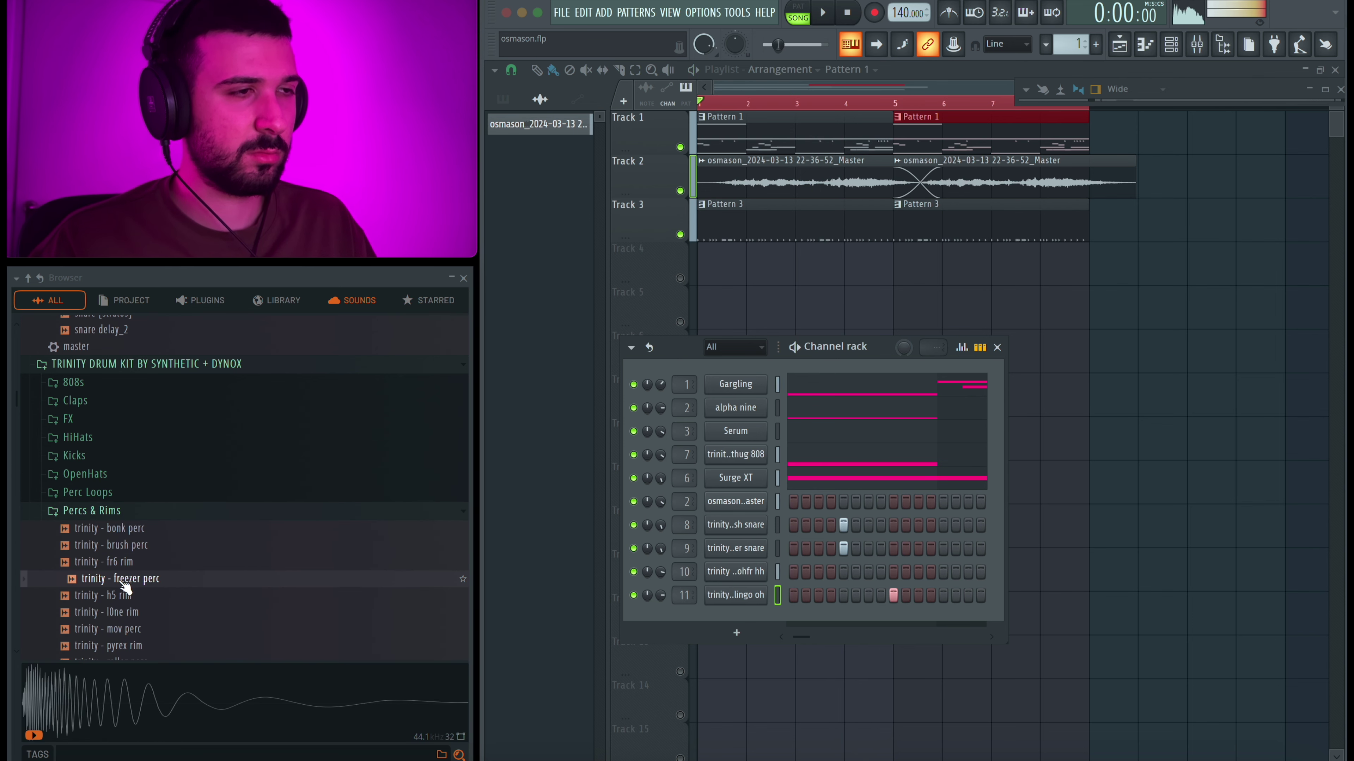
{"action": "left_click", "coordinate": [126, 552]}
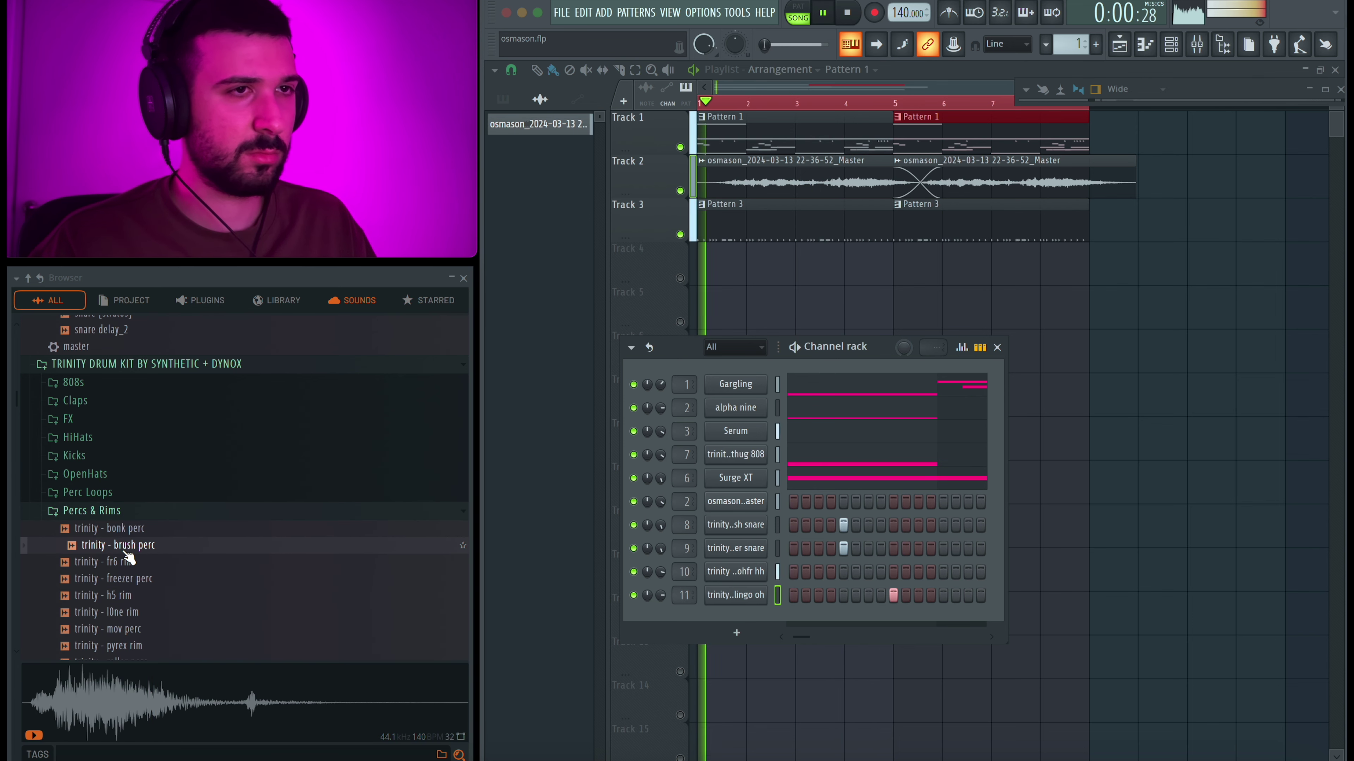
Step: Add trinity - brush perc as a new channel below the open hat, routed to mixer track 12
{"action": "left_click_drag", "start_coordinate": [124, 557], "coordinate": [850, 568]}
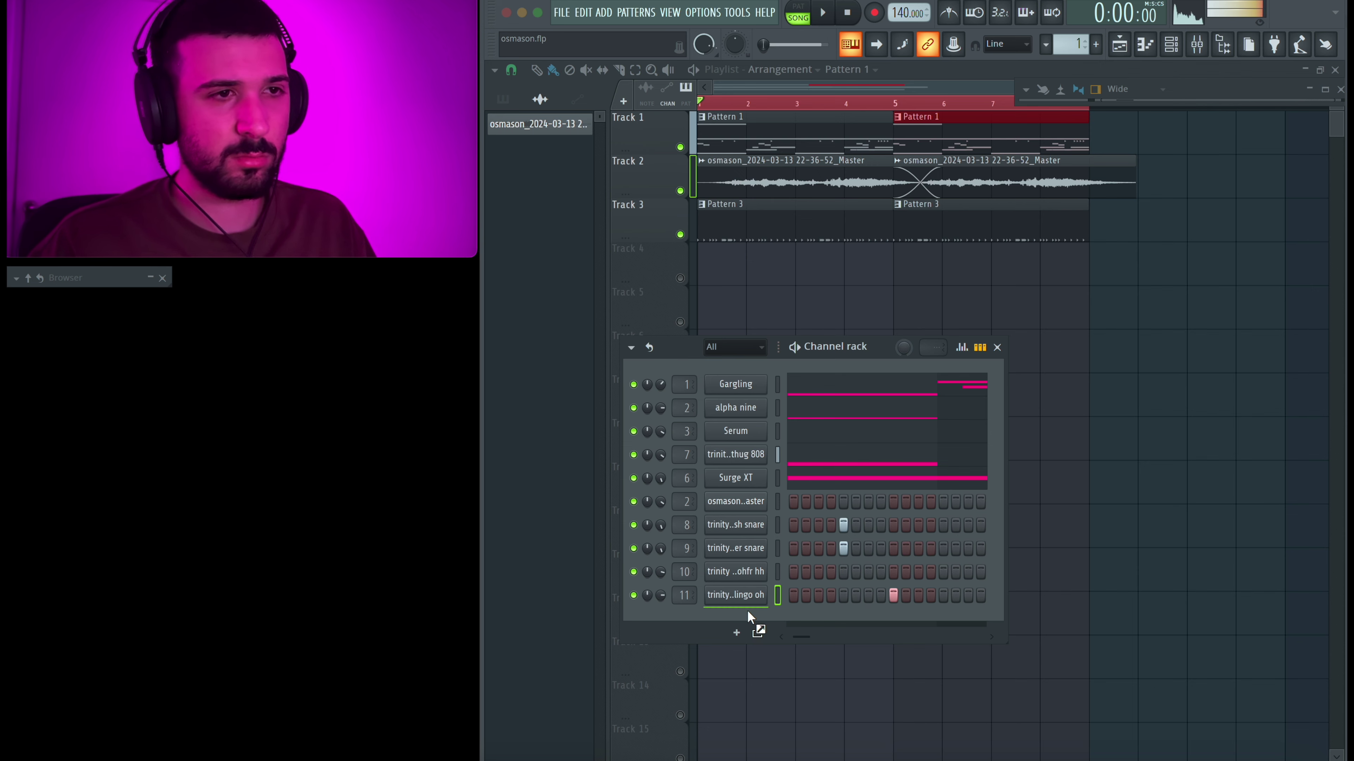
{"action": "left_click_drag", "start_coordinate": [749, 617], "coordinate": [700, 622]}
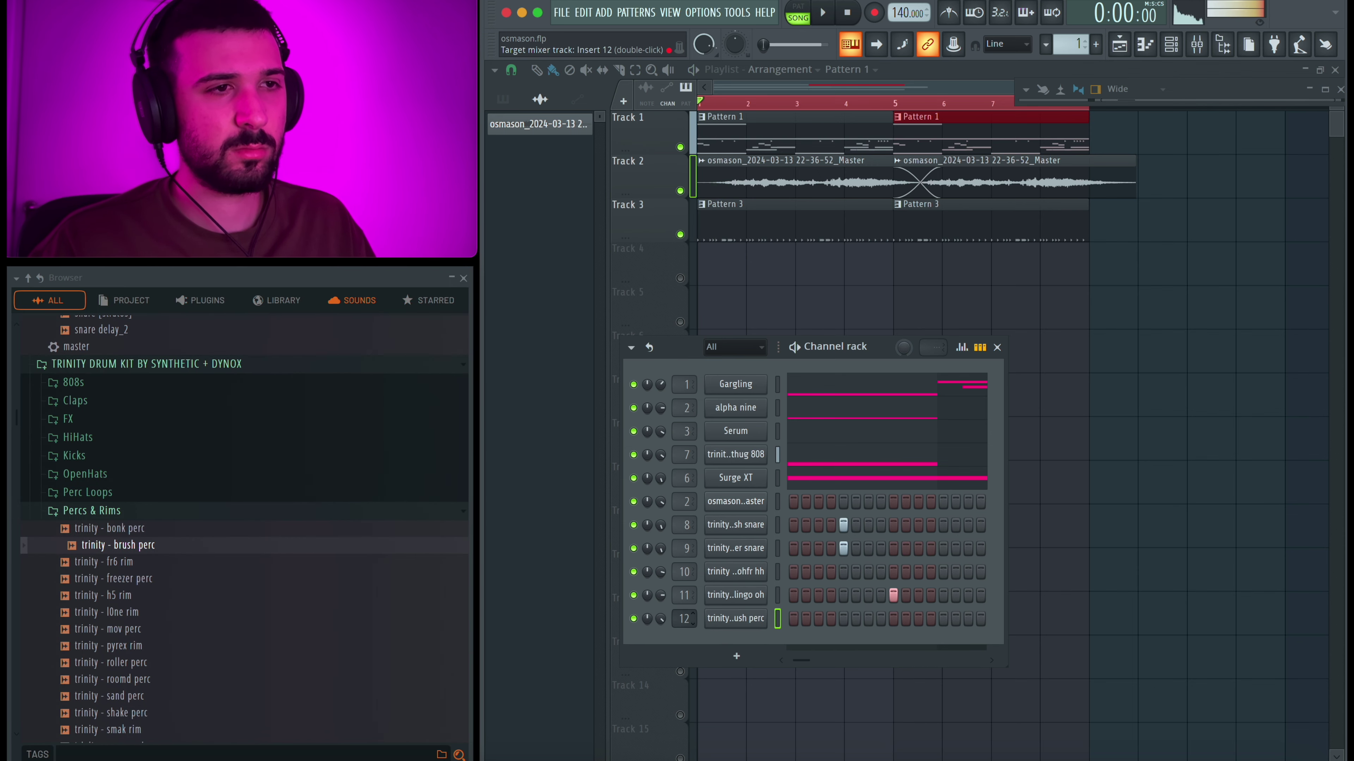
{"action": "left_click", "coordinate": [738, 620]}
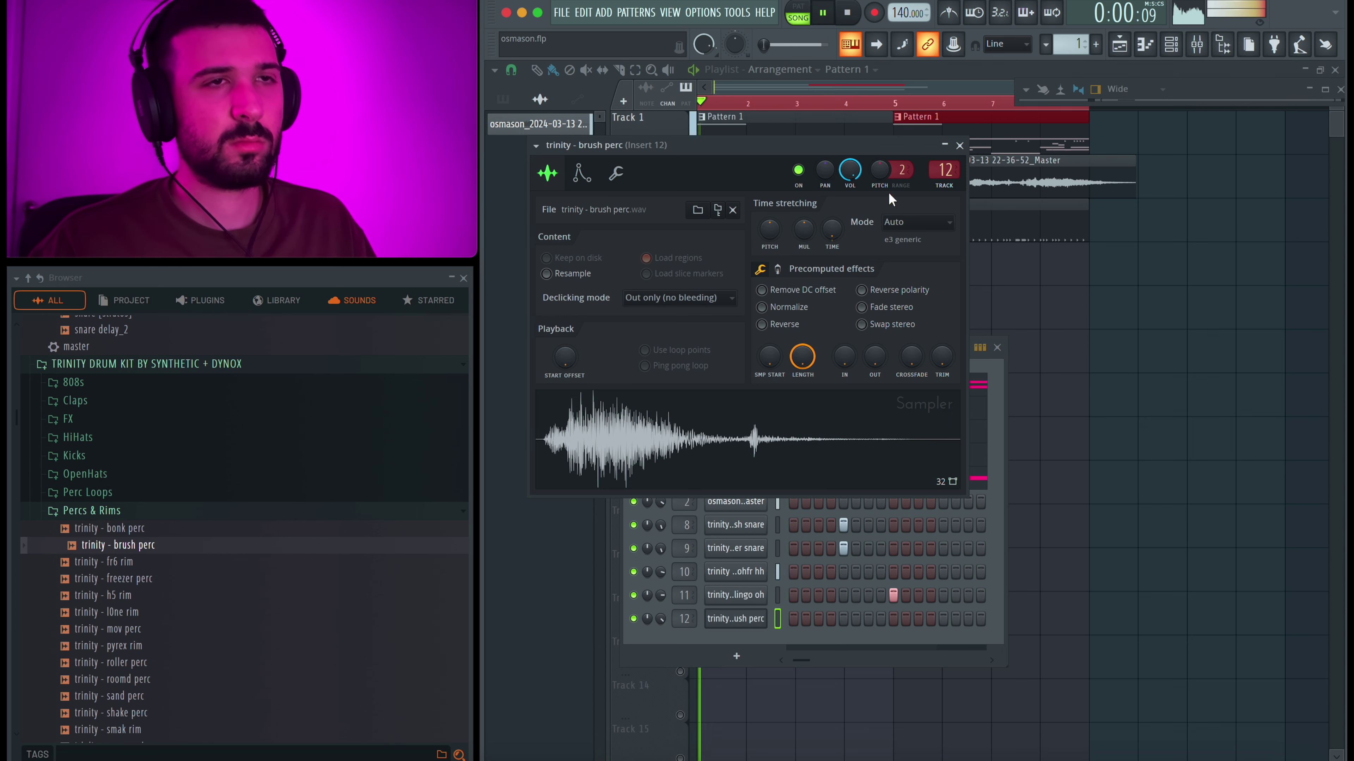
{"action": "left_click", "coordinate": [959, 145]}
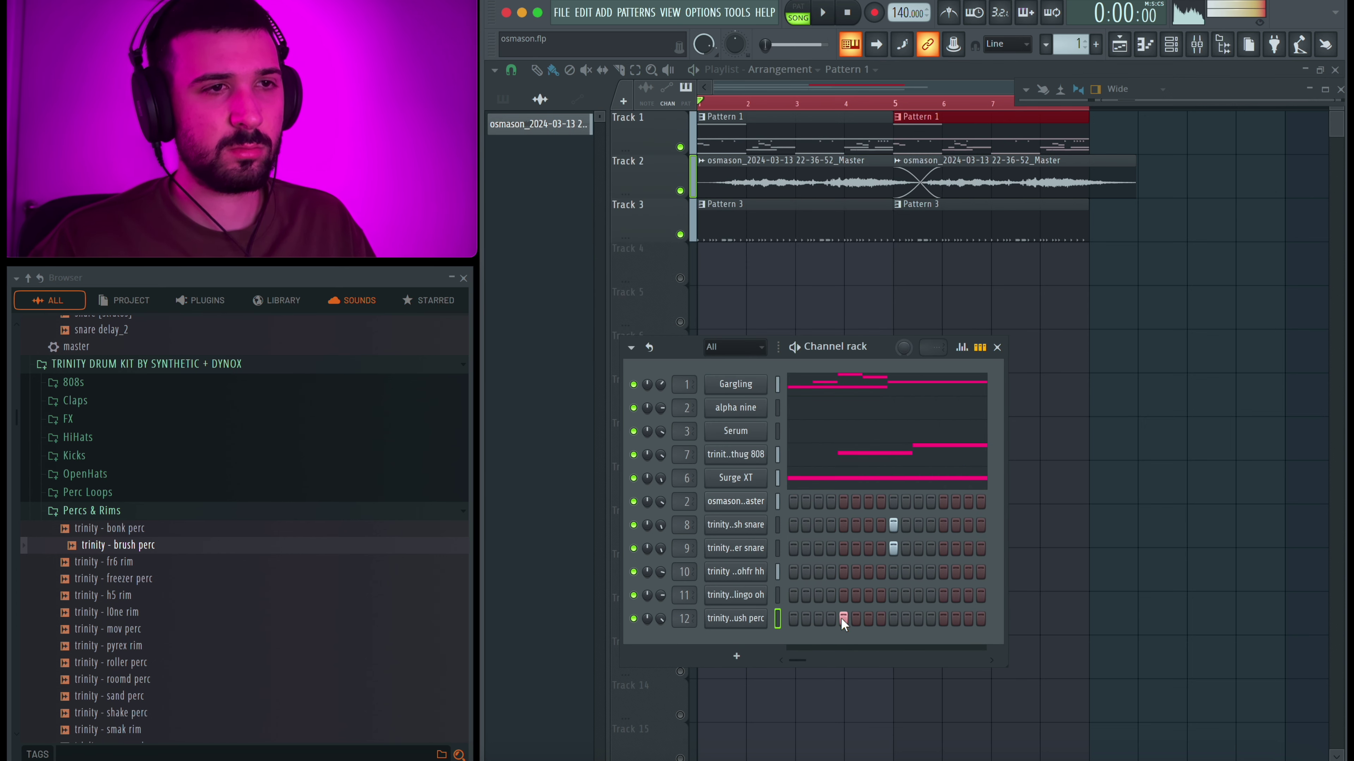
Step: Place a brush perc hit on step 5 of bar 1 and play it back
{"action": "left_click", "coordinate": [781, 661]}
{"action": "left_click", "coordinate": [780, 661]}
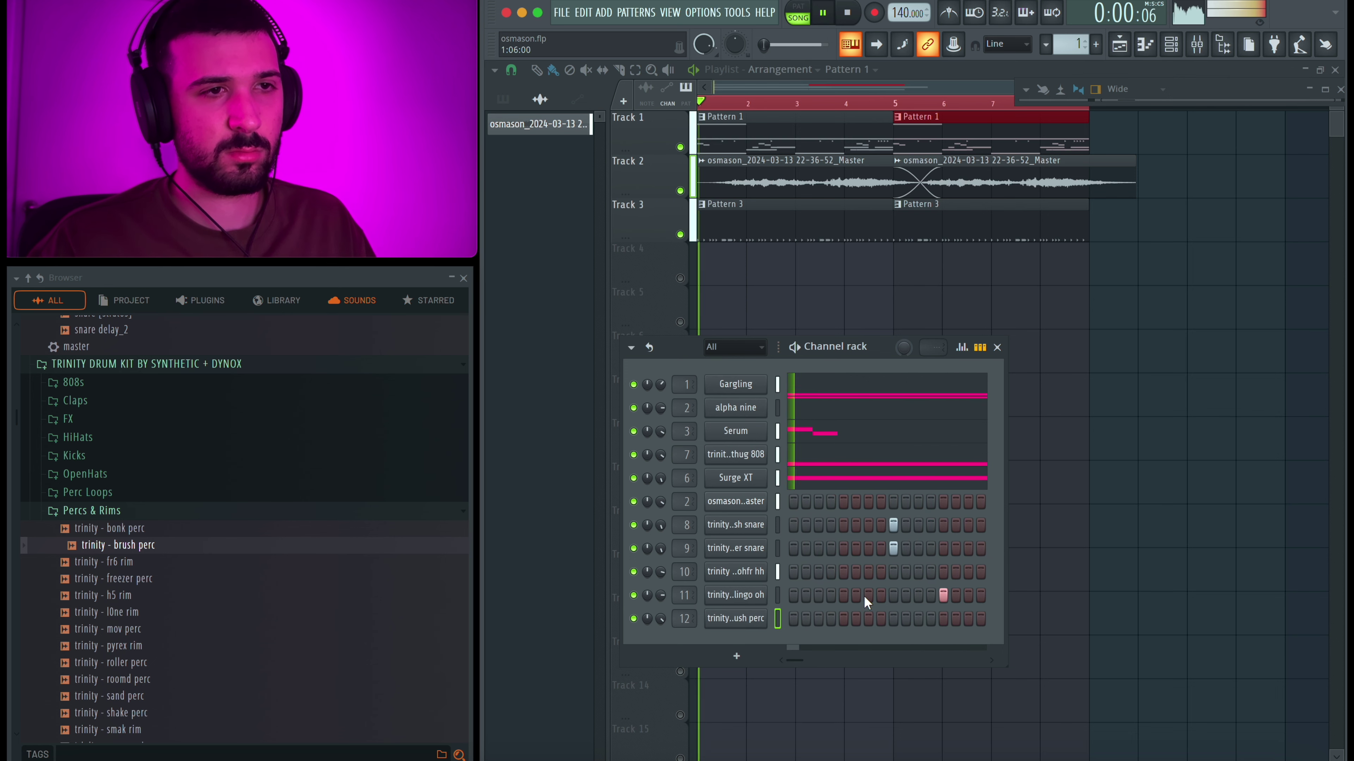
{"action": "left_click", "coordinate": [855, 618]}
{"action": "left_click", "coordinate": [844, 618]}
{"action": "key", "text": "space"}
{"action": "left_click", "coordinate": [855, 618]}
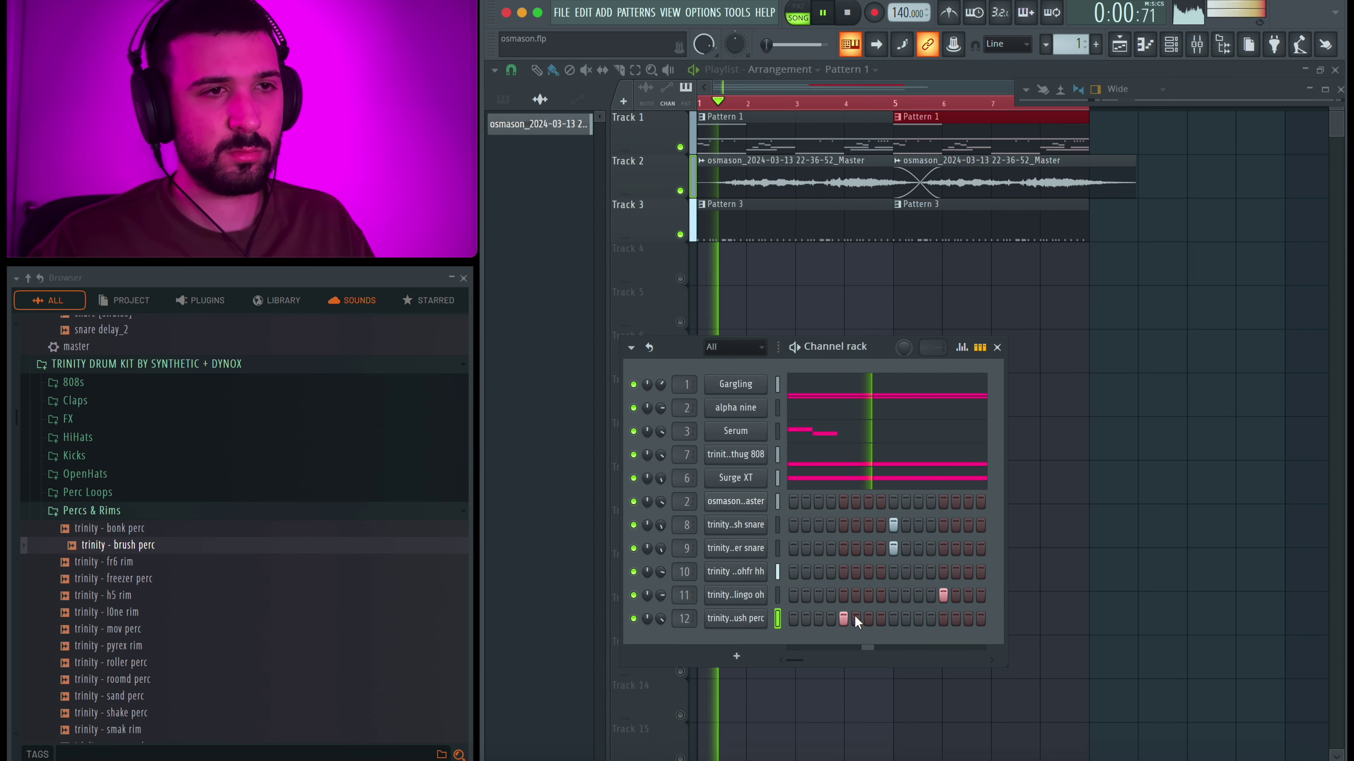
Step: Place a second brush perc hit on step 13 of bar 2, checking it against playback
{"action": "left_click", "coordinate": [992, 661]}
{"action": "left_click", "coordinate": [992, 661]}
{"action": "key", "text": "space"}
{"action": "key", "text": "space"}
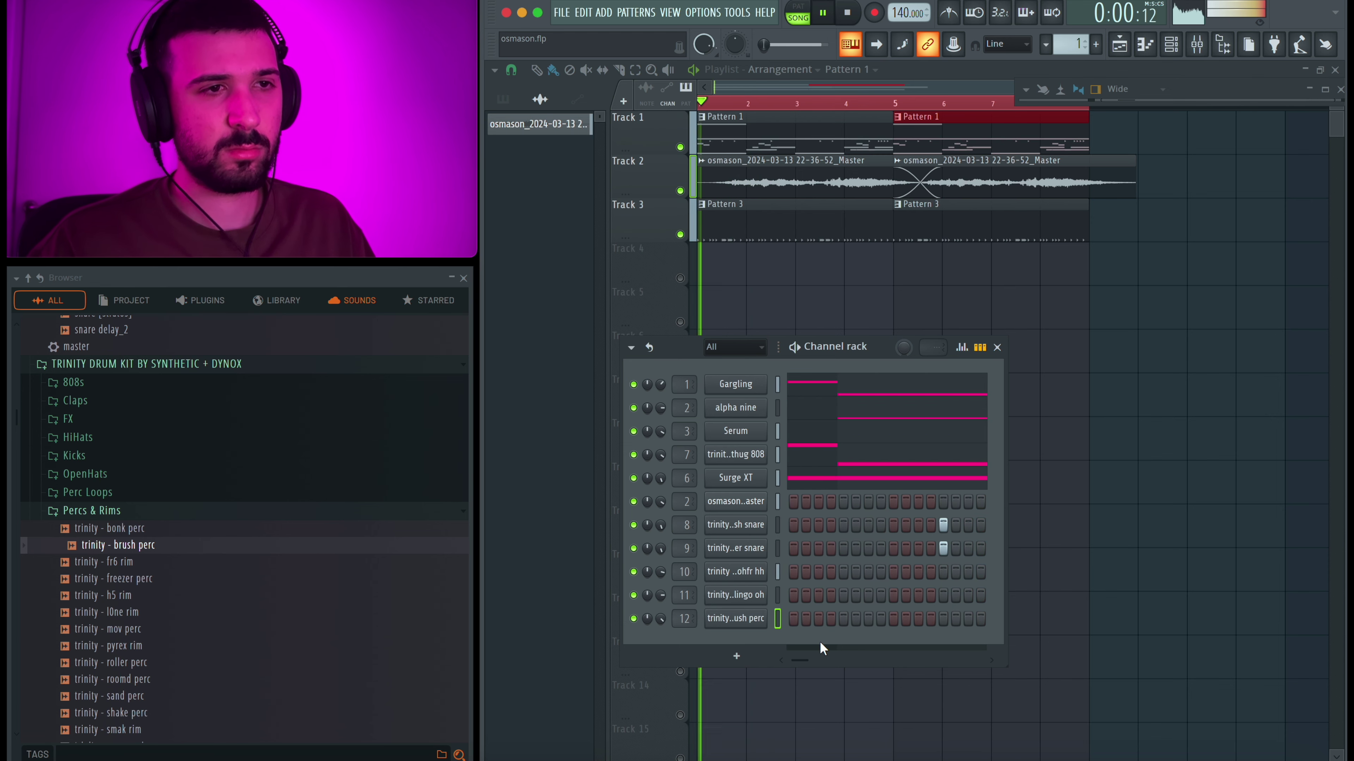
{"action": "left_click", "coordinate": [905, 620]}
{"action": "key", "text": "space"}
{"action": "left_click", "coordinate": [894, 620]}
{"action": "left_click", "coordinate": [906, 620]}
Step: Audition more TRINITY percs and rims, including smoove, roomd, roller, sand and shake
{"action": "scroll", "coordinate": [166, 534], "scroll_direction": "down", "scroll_amount": 5}
{"action": "left_click", "coordinate": [166, 511]}
{"action": "left_click", "coordinate": [162, 478]}
{"action": "left_click", "coordinate": [159, 444]}
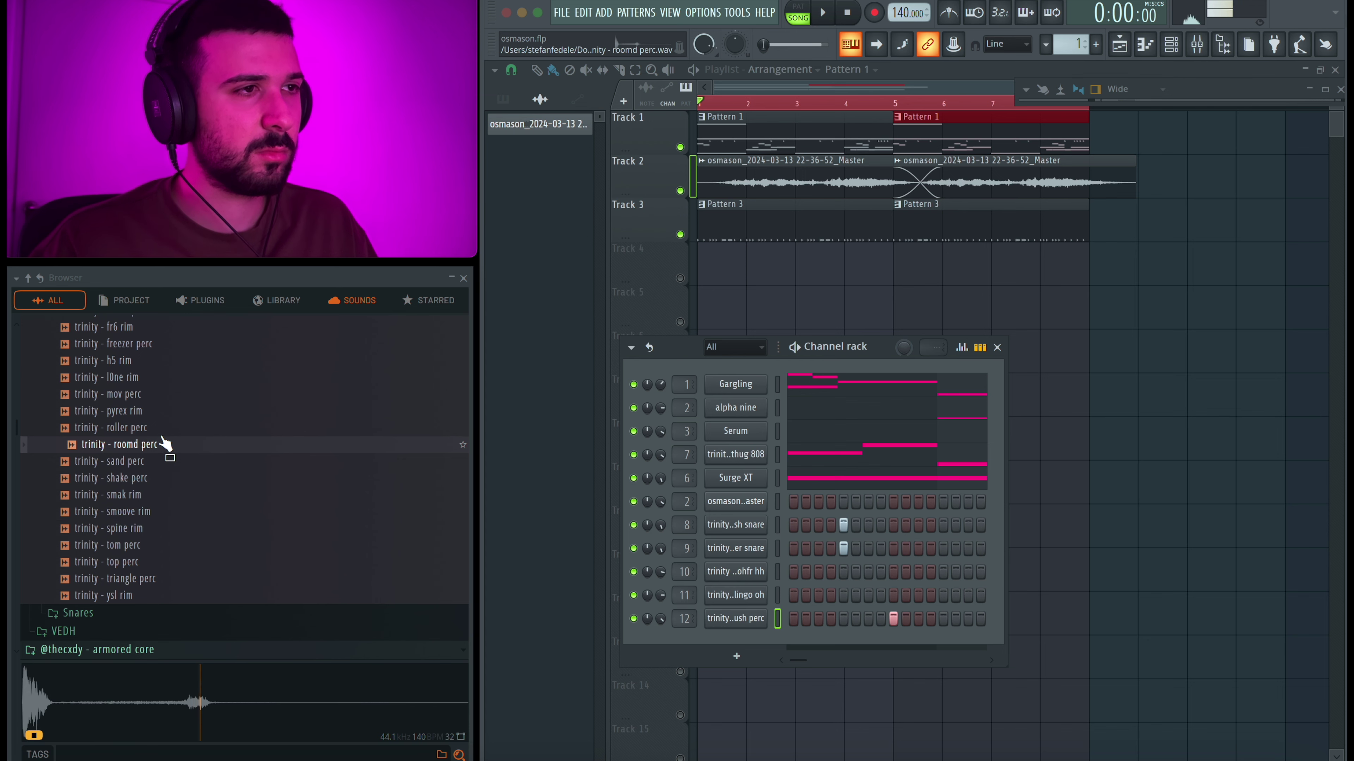
{"action": "left_click", "coordinate": [158, 429]}
{"action": "left_click", "coordinate": [152, 462]}
{"action": "left_click", "coordinate": [147, 479]}
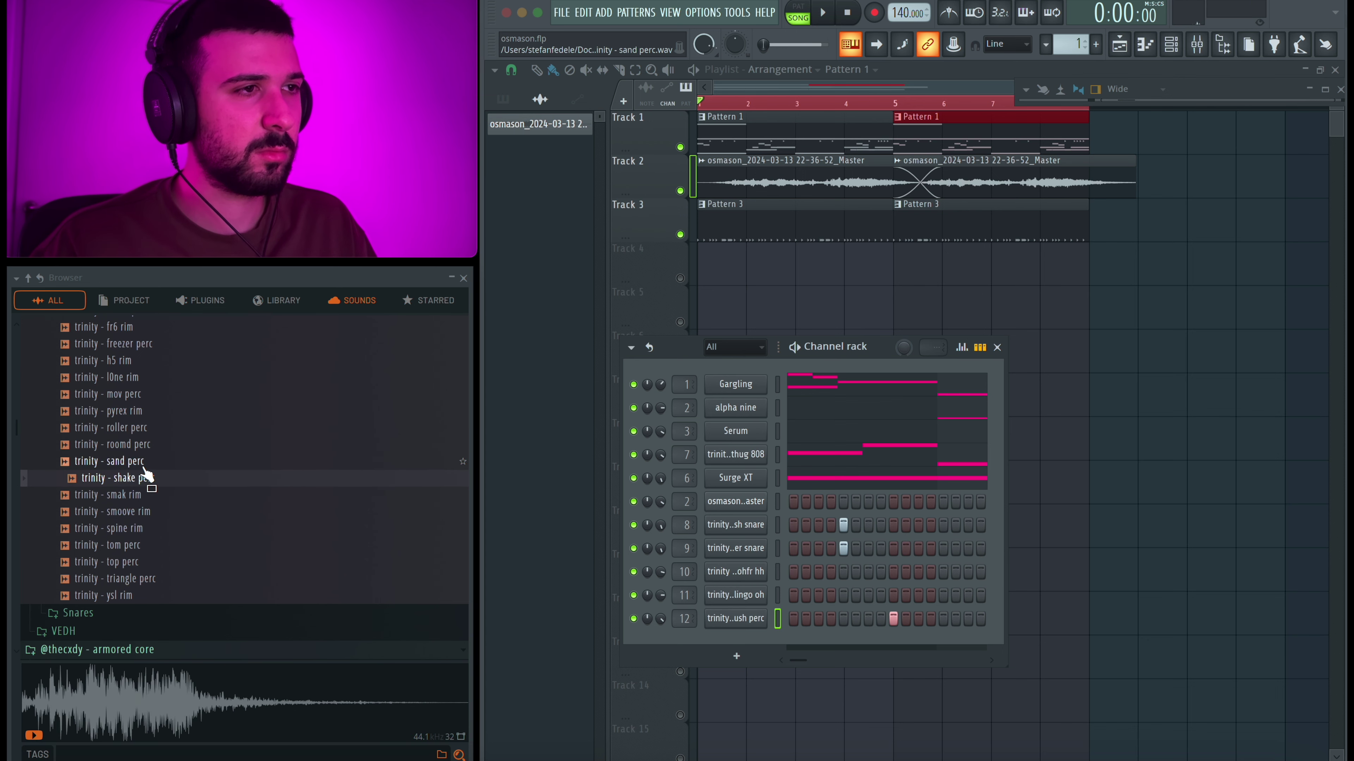
Step: Replace the brush perc channel's sample with trinity - shake perc and check it in the sampler during playback
{"action": "left_click_drag", "start_coordinate": [143, 482], "coordinate": [606, 592]}
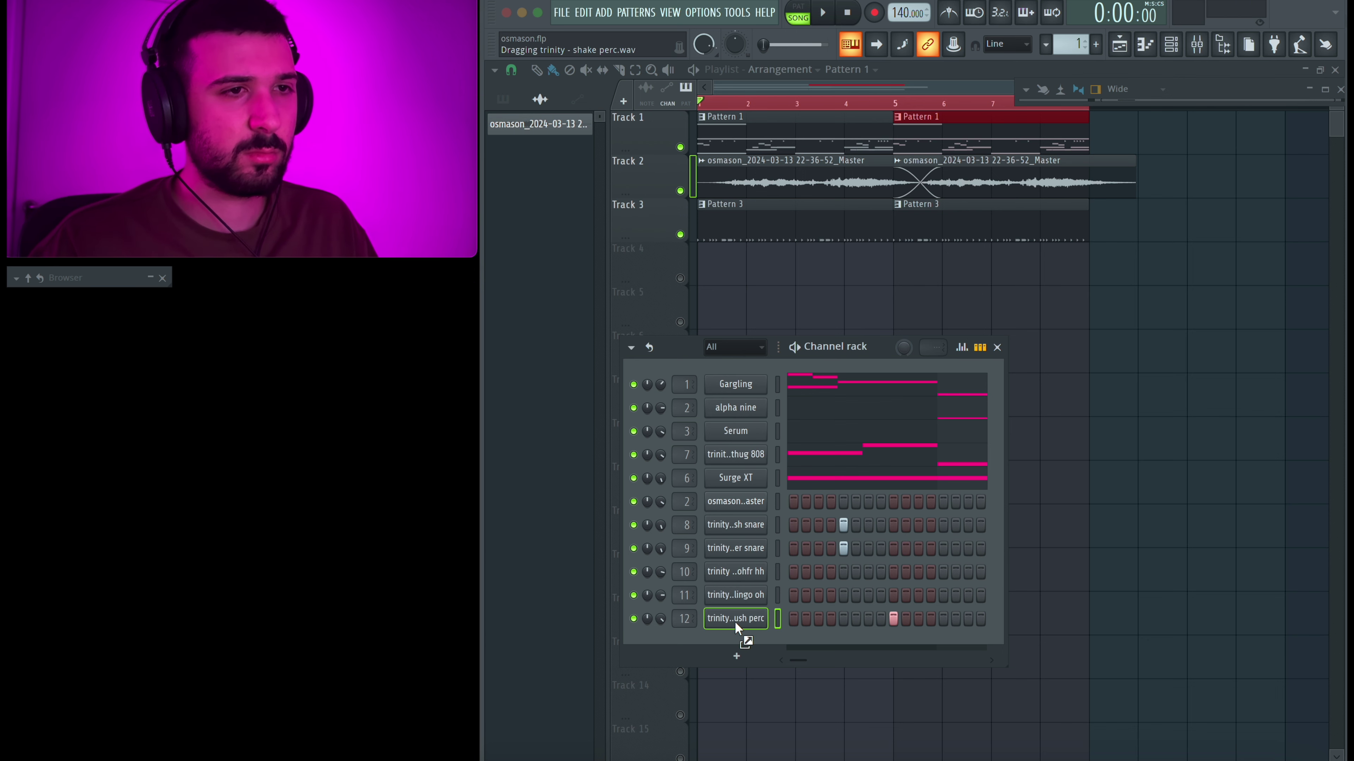
{"action": "left_click_drag", "start_coordinate": [737, 628], "coordinate": [738, 627]}
{"action": "key", "text": "space"}
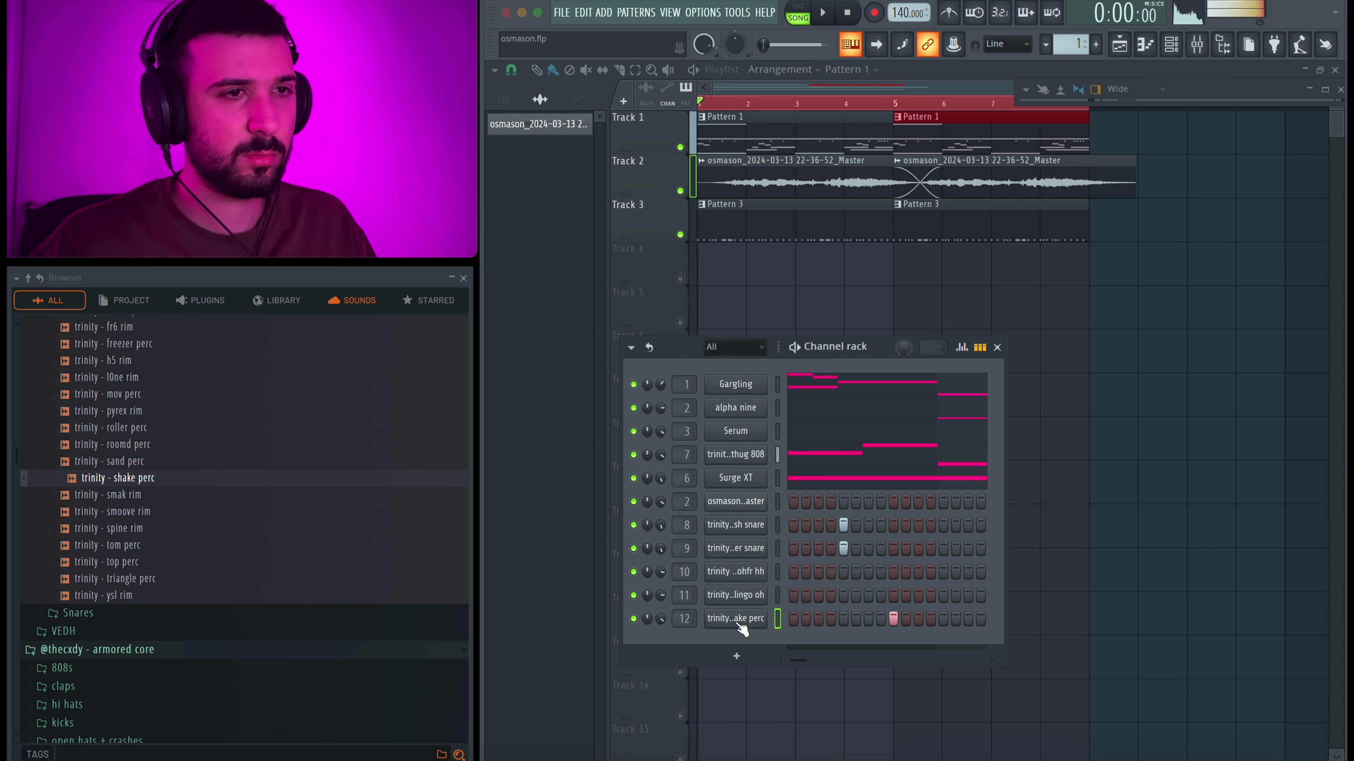
{"action": "left_click", "coordinate": [746, 626]}
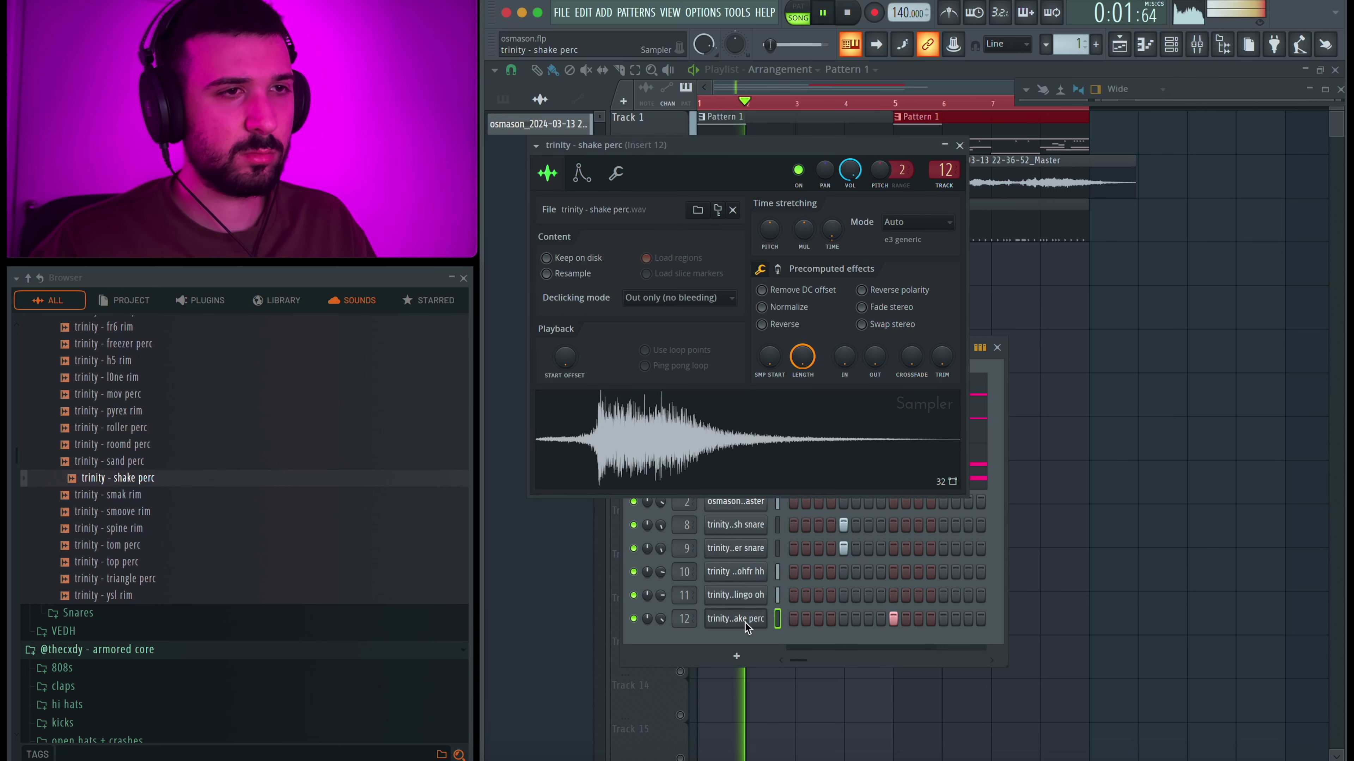
{"action": "left_click_drag", "start_coordinate": [844, 261], "coordinate": [845, 271]}
{"action": "key", "text": "space"}
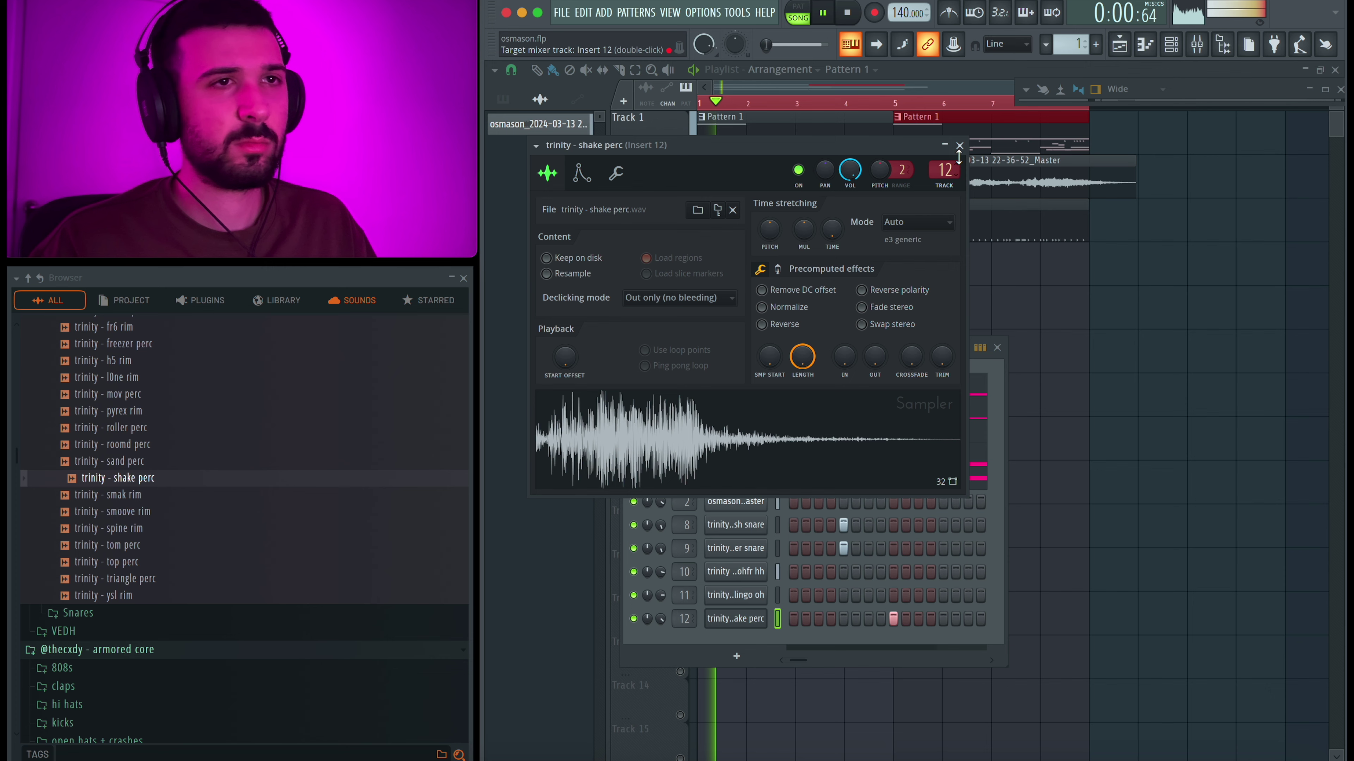
{"action": "left_click", "coordinate": [959, 145]}
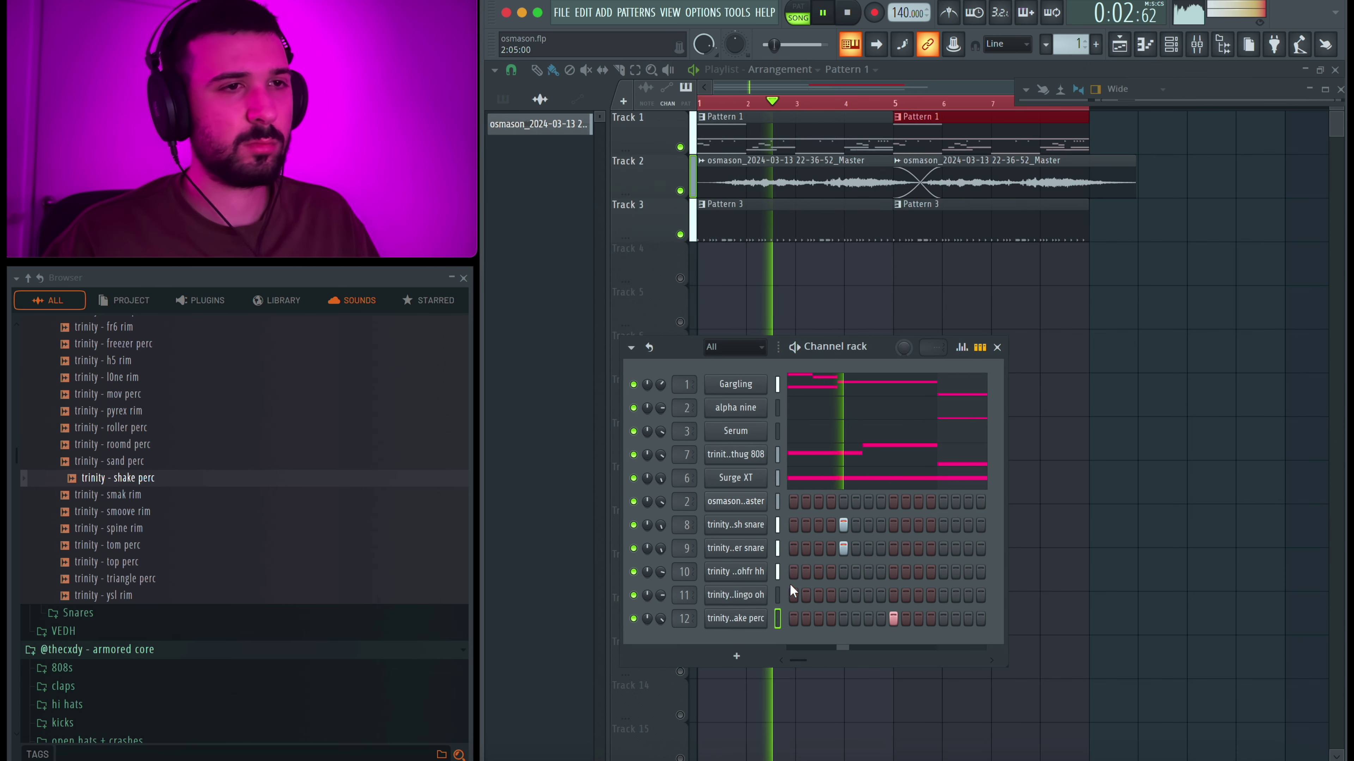
Step: Duplicate the perc channel's hits from bars 1–2 into bars 3–4 in the piano roll
{"action": "right_click", "coordinate": [754, 621]}
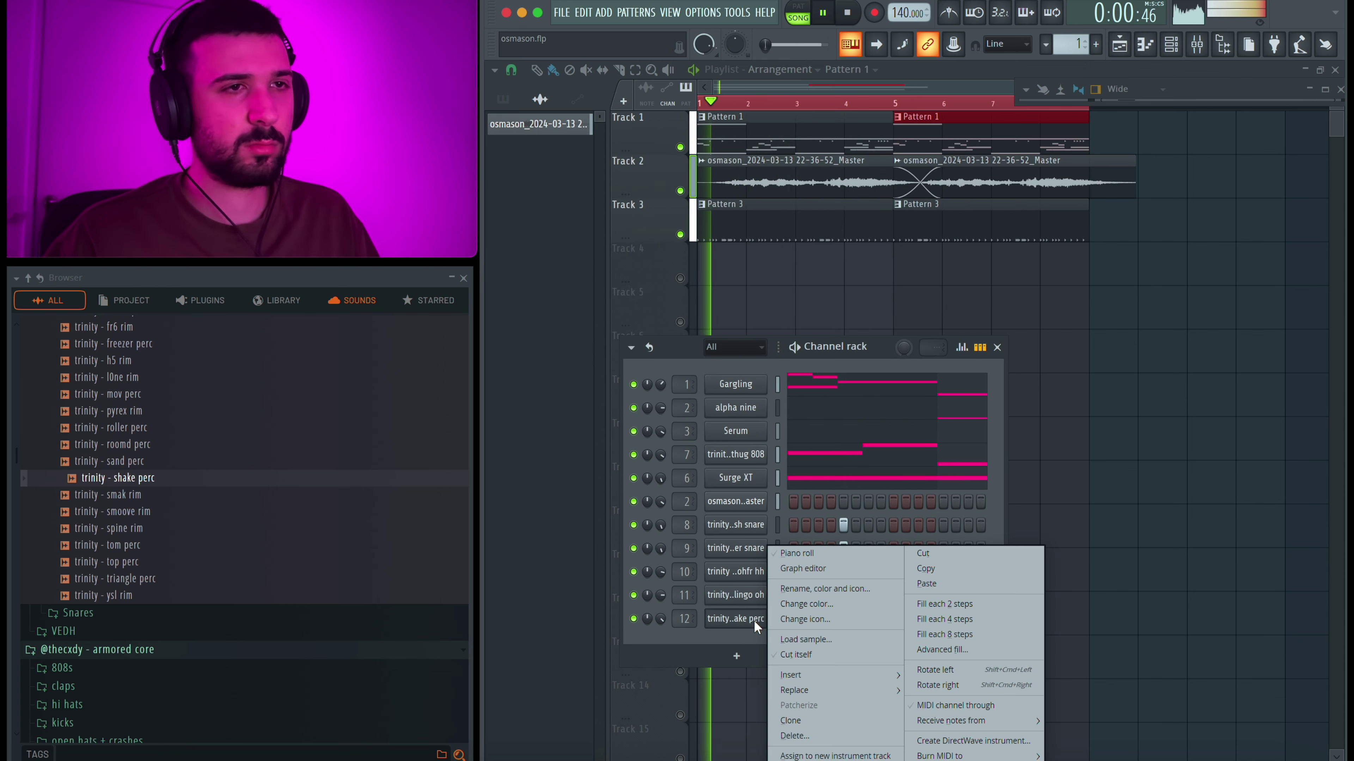
{"action": "left_click", "coordinate": [806, 556]}
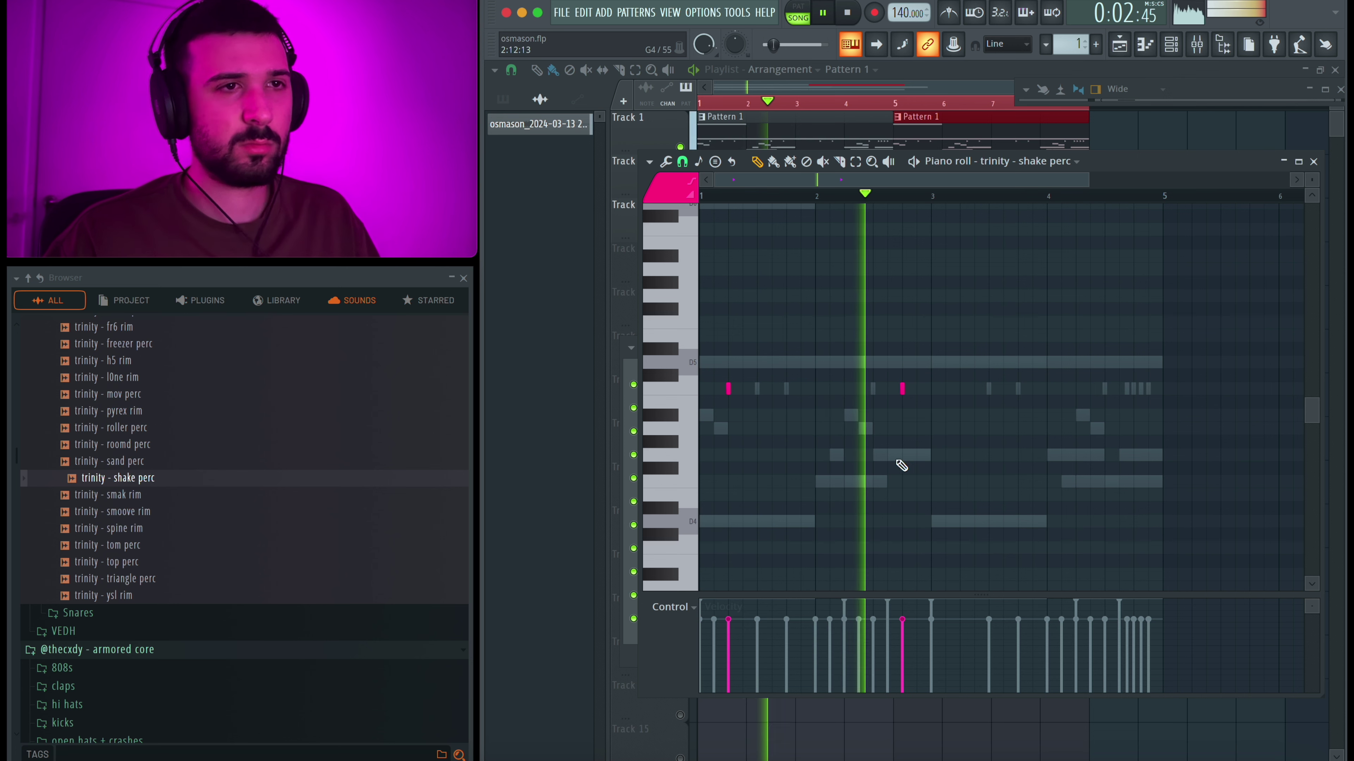
{"action": "key", "text": "space"}
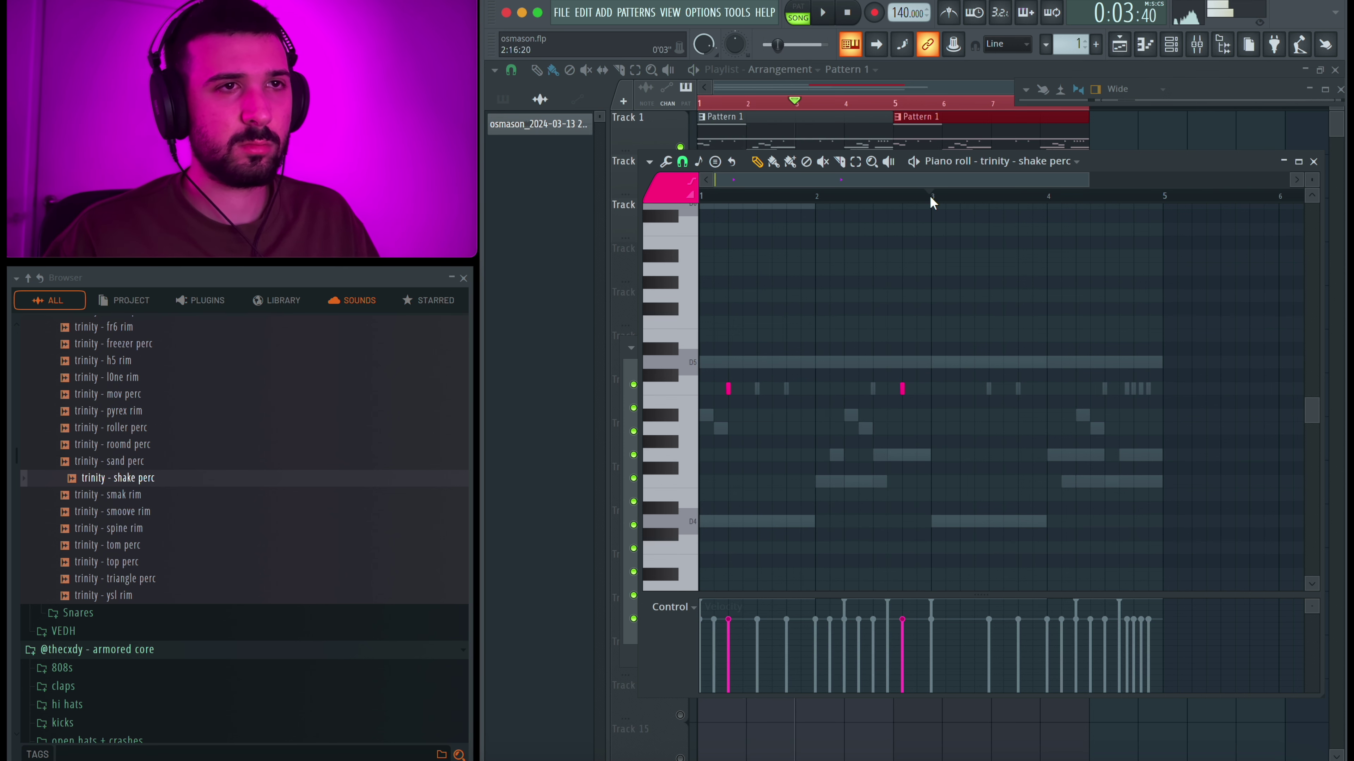
{"action": "left_click", "coordinate": [682, 161]}
{"action": "left_click", "coordinate": [696, 413]}
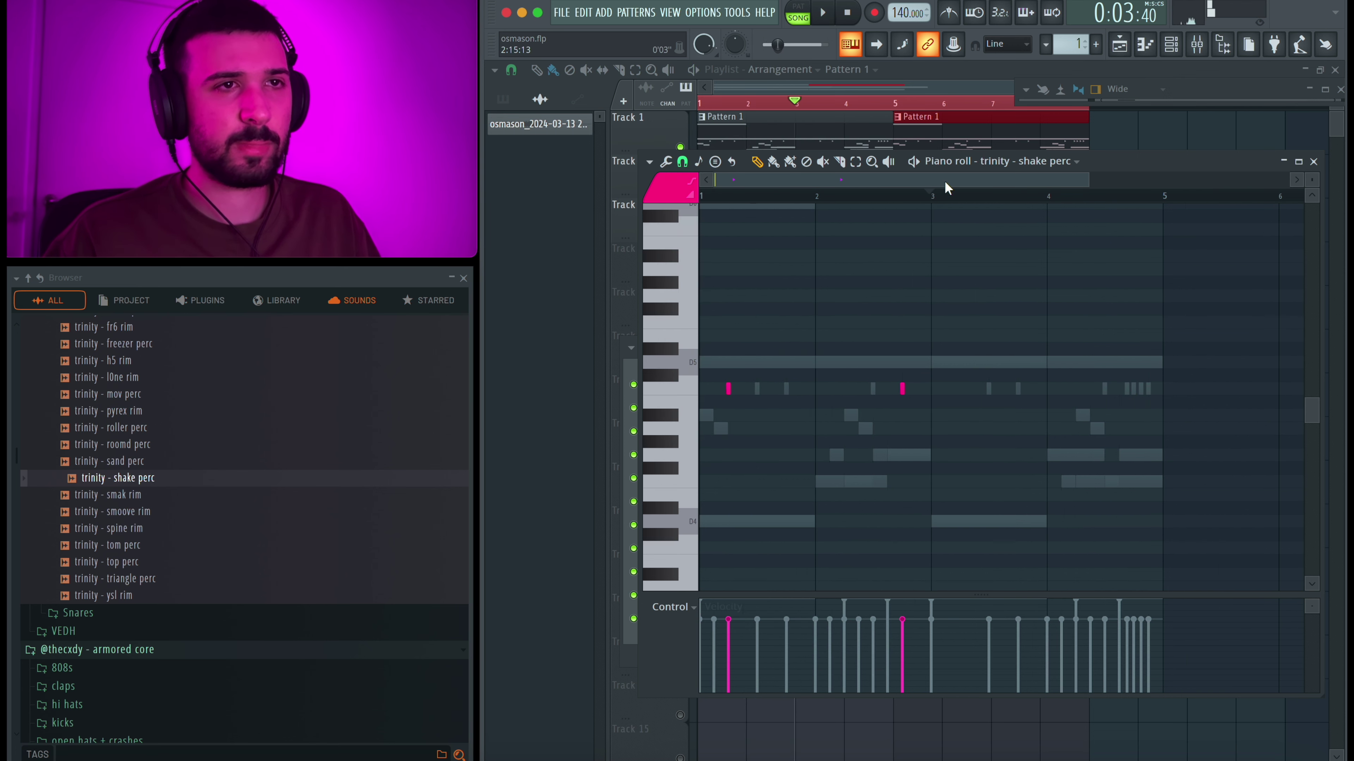
{"action": "left_click_drag", "start_coordinate": [747, 198], "coordinate": [919, 197], "text": "super"}
{"action": "key", "text": "super+b"}
{"action": "left_click", "coordinate": [823, 401]}
{"action": "left_click", "coordinate": [754, 390]}
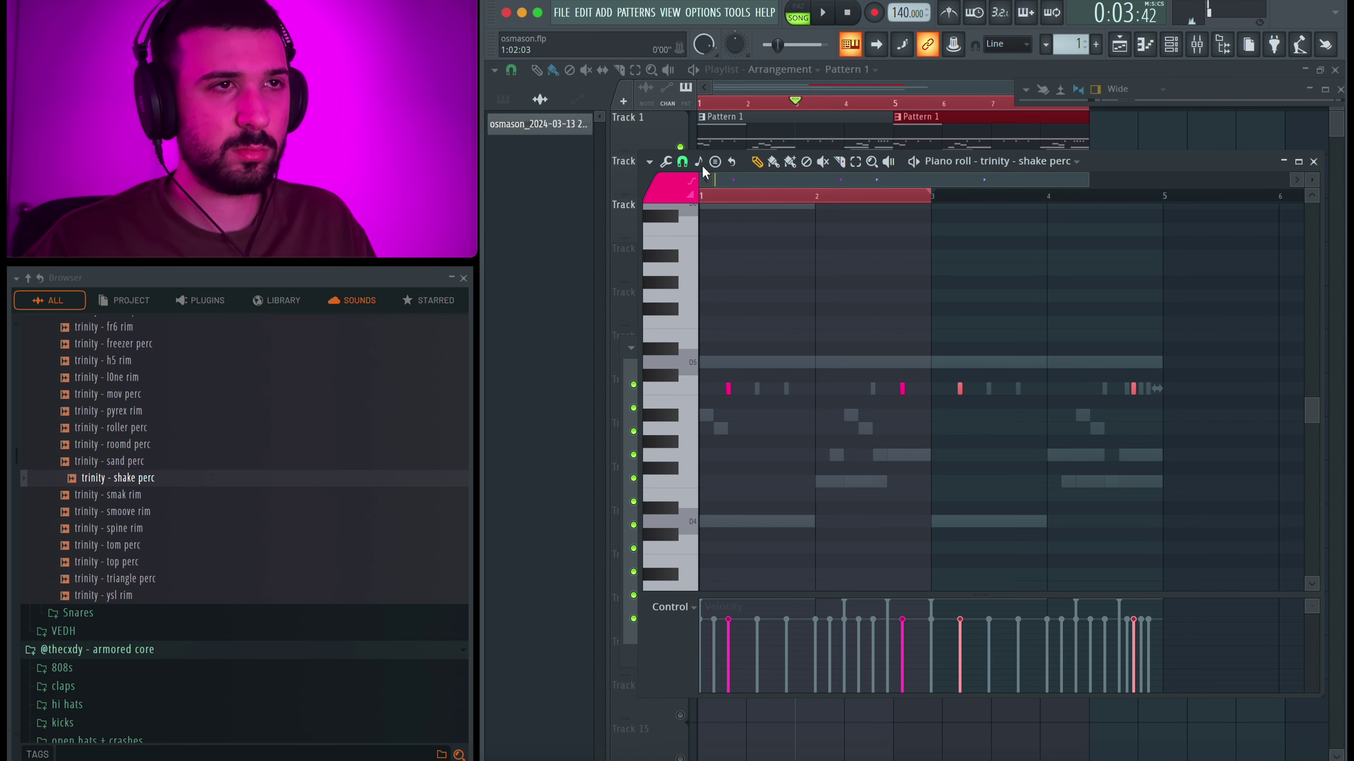
Step: Switch the piano roll to a finer grid snap, play the perc pattern and close the piano roll
{"action": "left_click", "coordinate": [682, 161]}
{"action": "left_click", "coordinate": [721, 275]}
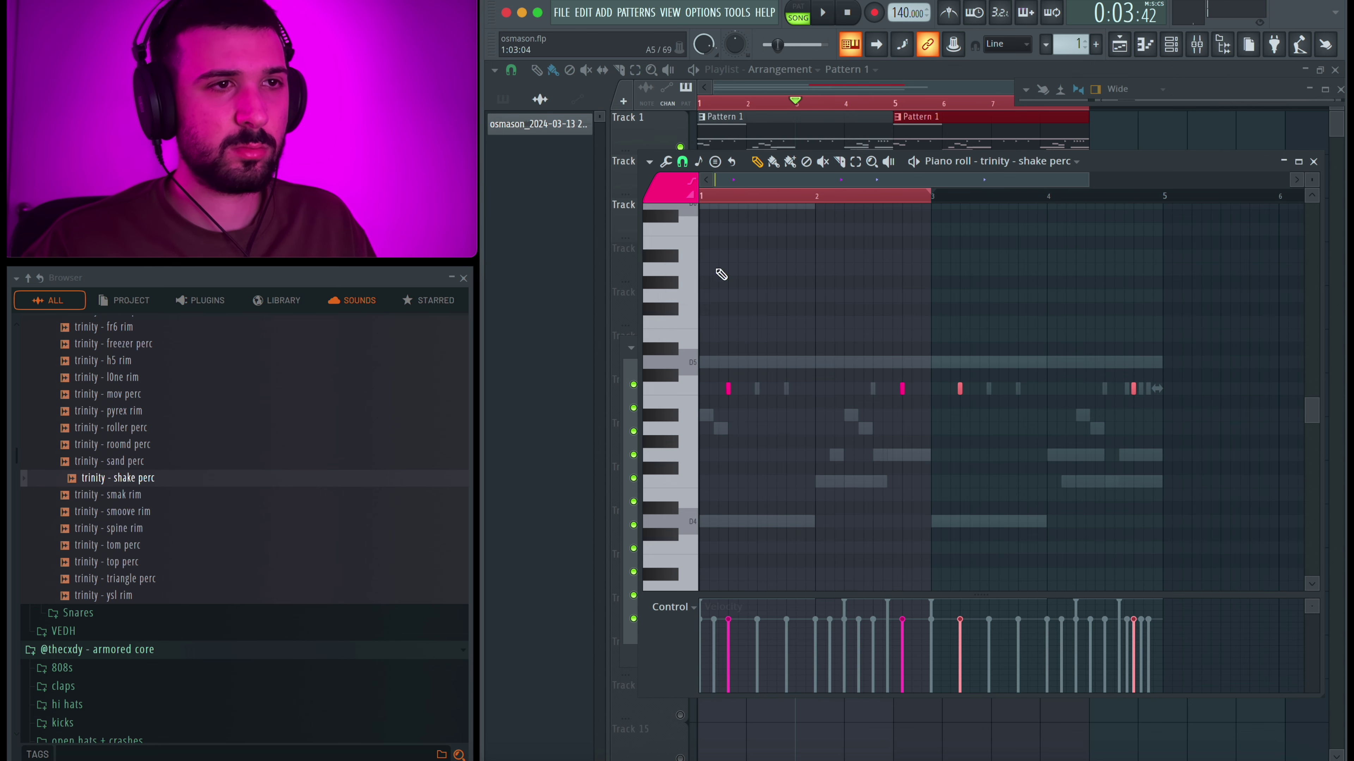
{"action": "left_click_drag", "start_coordinate": [728, 392], "coordinate": [726, 392]}
{"action": "key", "text": "space"}
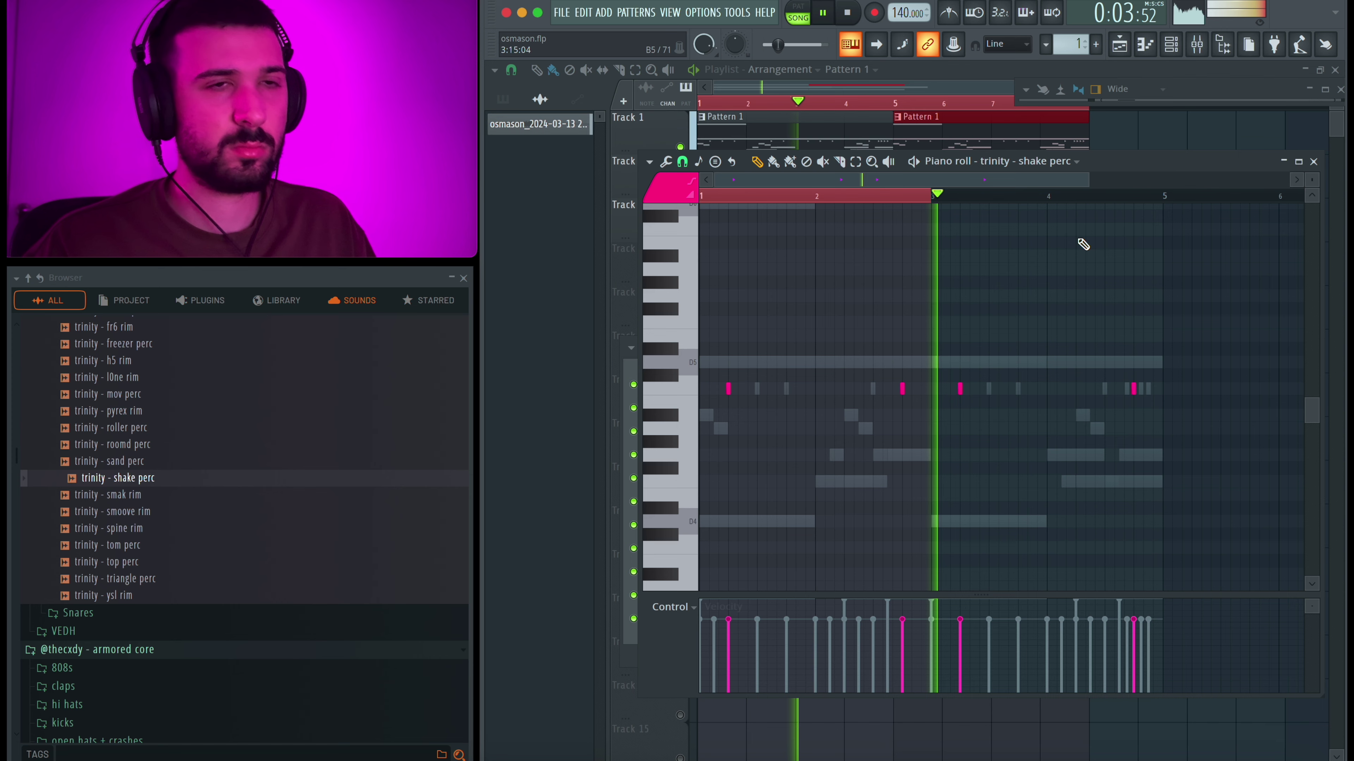
{"action": "left_click", "coordinate": [1314, 163]}
{"action": "key", "text": "space"}
Step: Audition the TRINITY smak, smoove, spine and pyrex rims and the tom, shake, roomd, roller and mov percs
{"action": "left_click", "coordinate": [213, 496]}
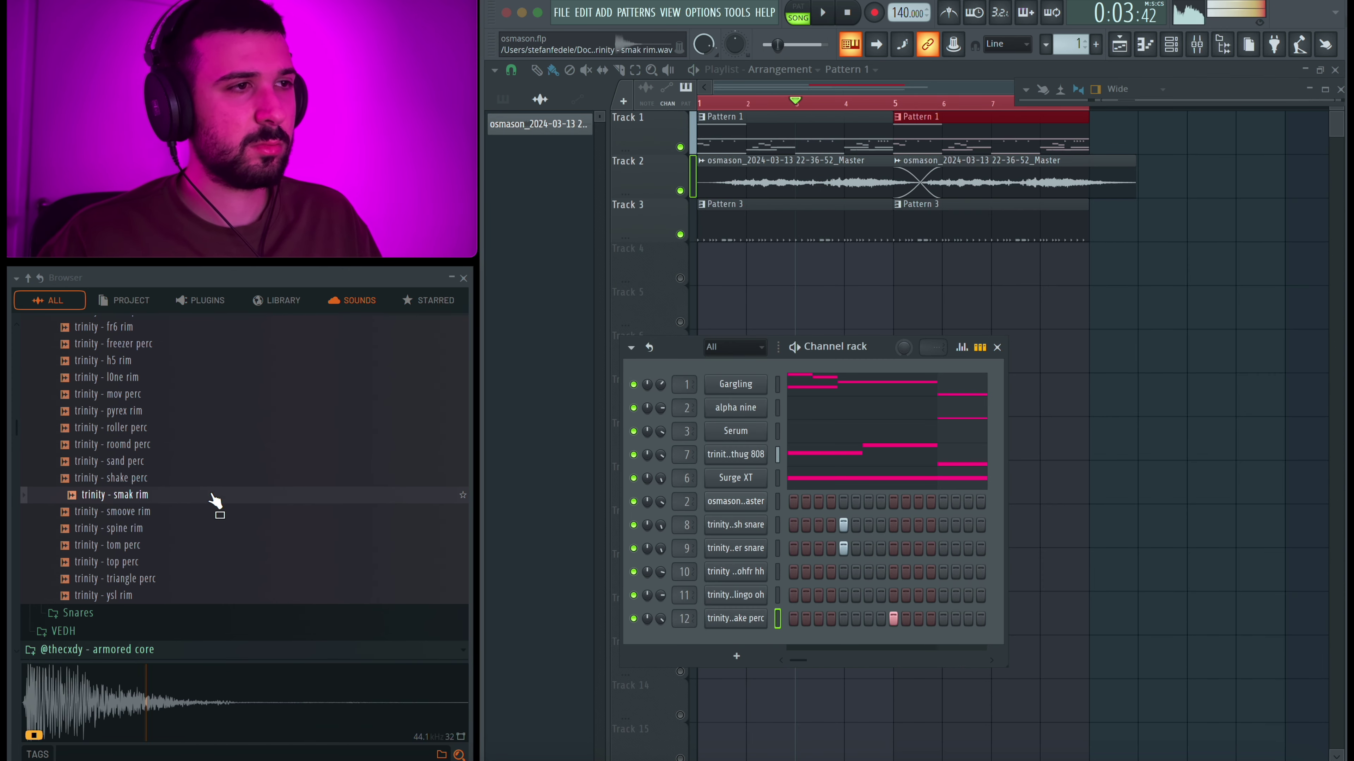
{"action": "left_click", "coordinate": [208, 513]}
{"action": "left_click", "coordinate": [188, 495]}
{"action": "left_click", "coordinate": [178, 527]}
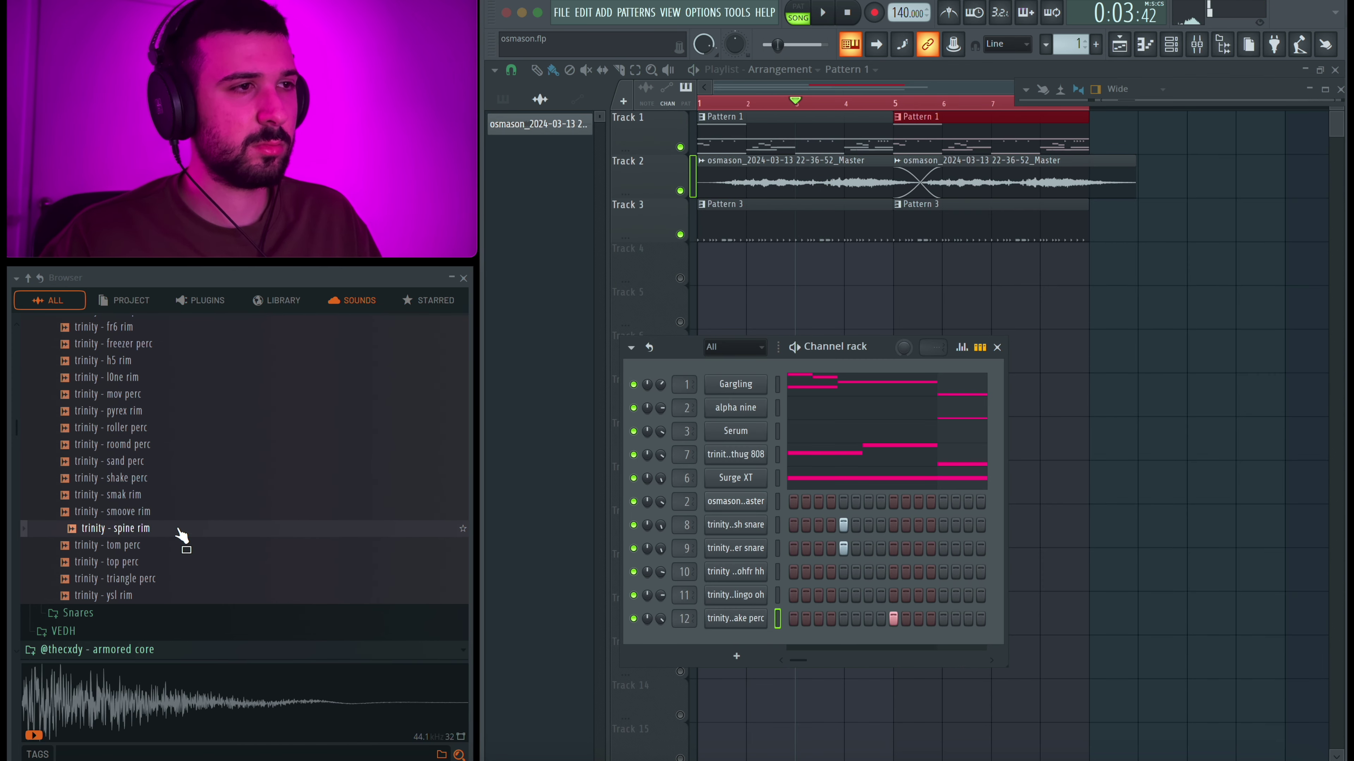
{"action": "left_click", "coordinate": [176, 544]}
{"action": "left_click", "coordinate": [170, 478]}
{"action": "left_click", "coordinate": [172, 448]}
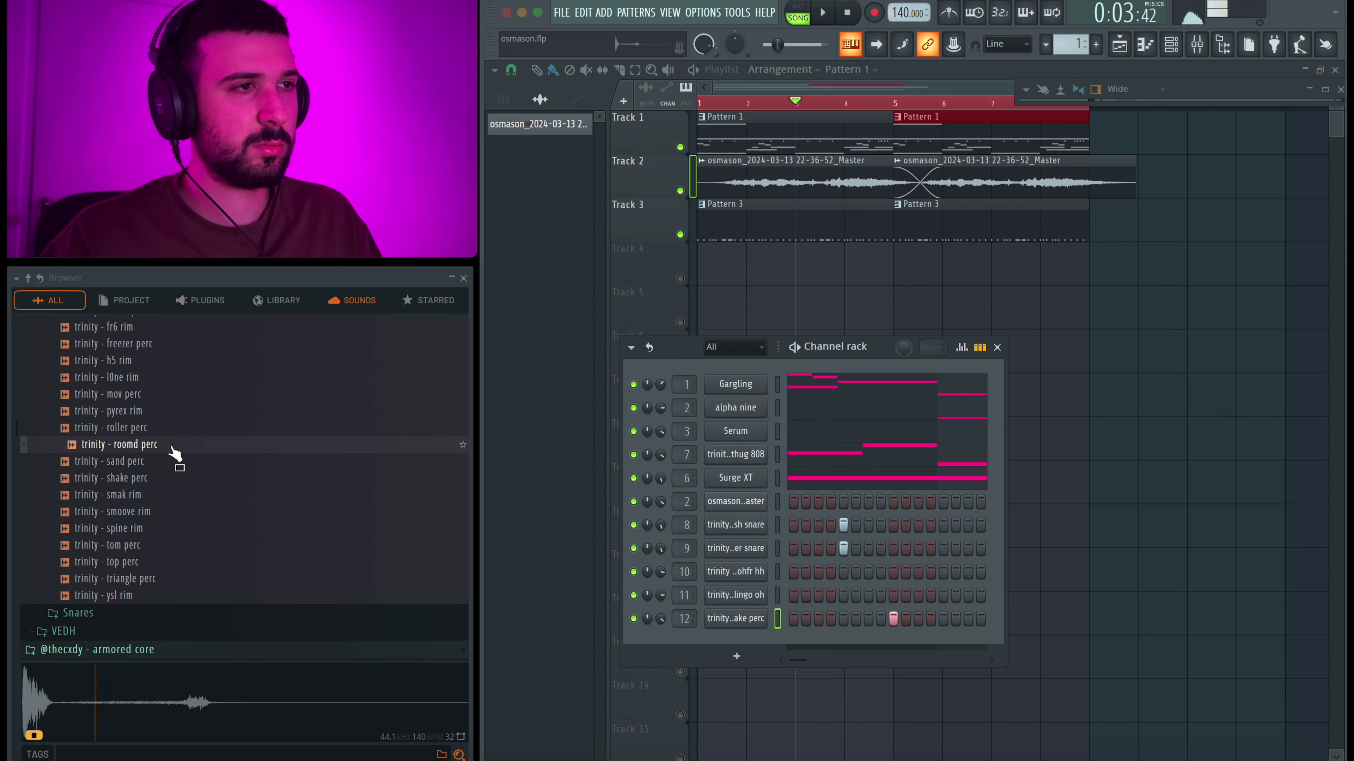
{"action": "left_click", "coordinate": [171, 429]}
{"action": "left_click", "coordinate": [169, 413]}
{"action": "left_click", "coordinate": [165, 395]}
{"action": "left_click", "coordinate": [158, 412]}
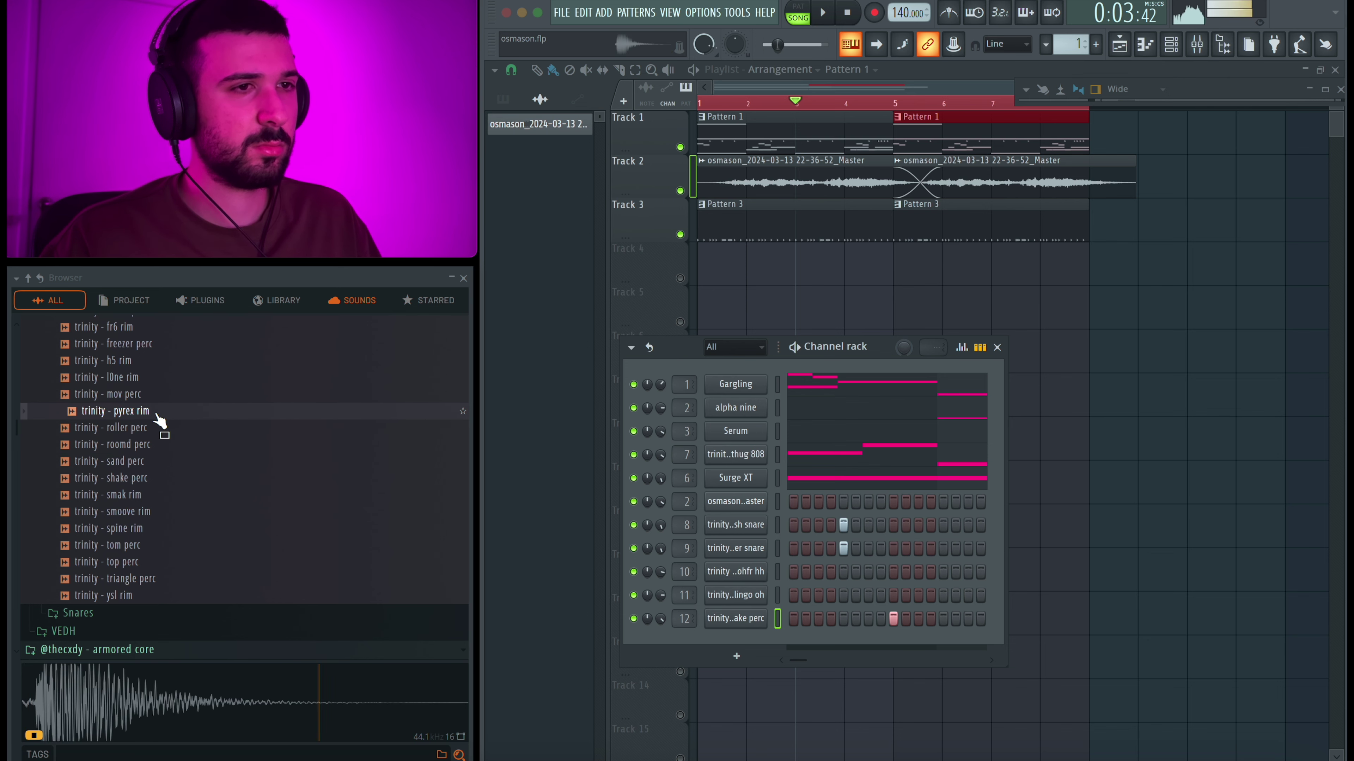
Step: Replace the shake perc sample with trinity - pyrex rim, play the arrangement and close the channel rack
{"action": "left_click_drag", "start_coordinate": [156, 415], "coordinate": [749, 626]}
{"action": "key", "text": "space"}
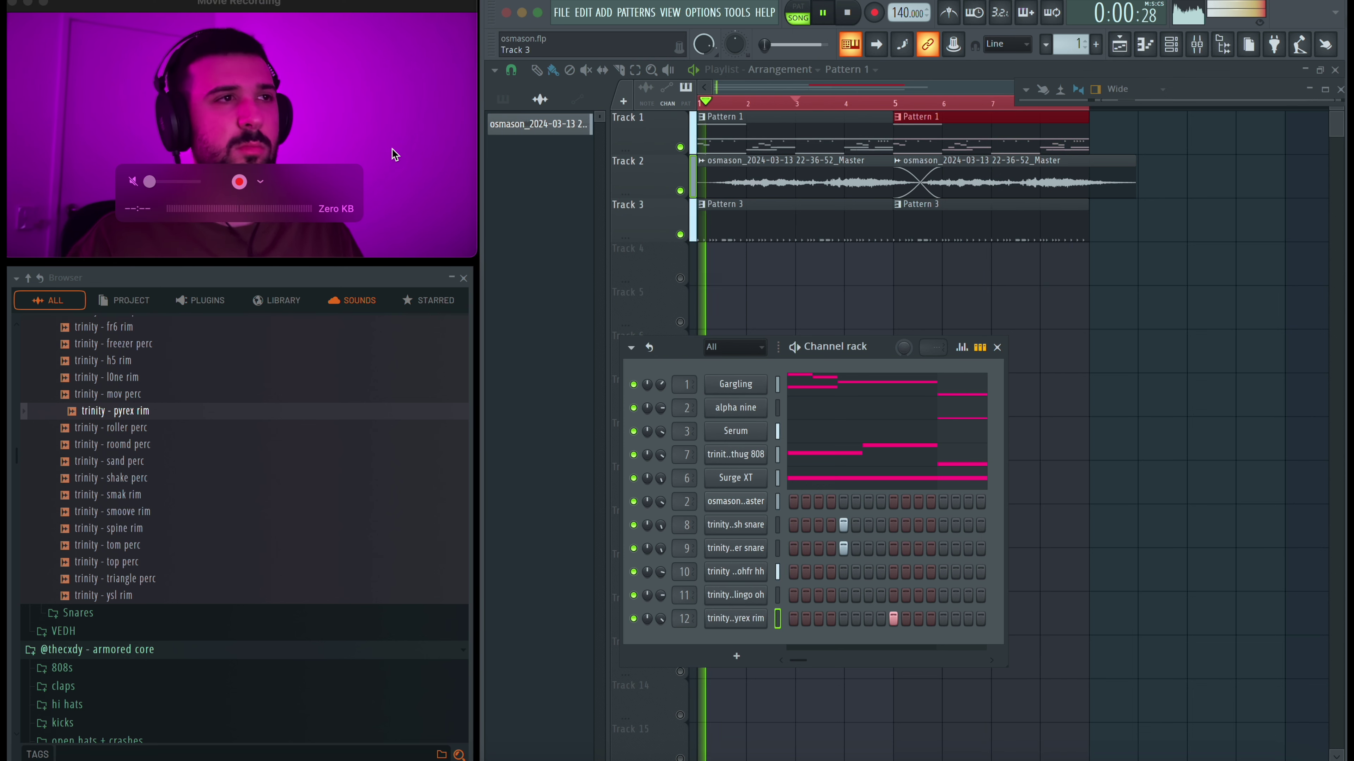
{"action": "left_click", "coordinate": [997, 348]}
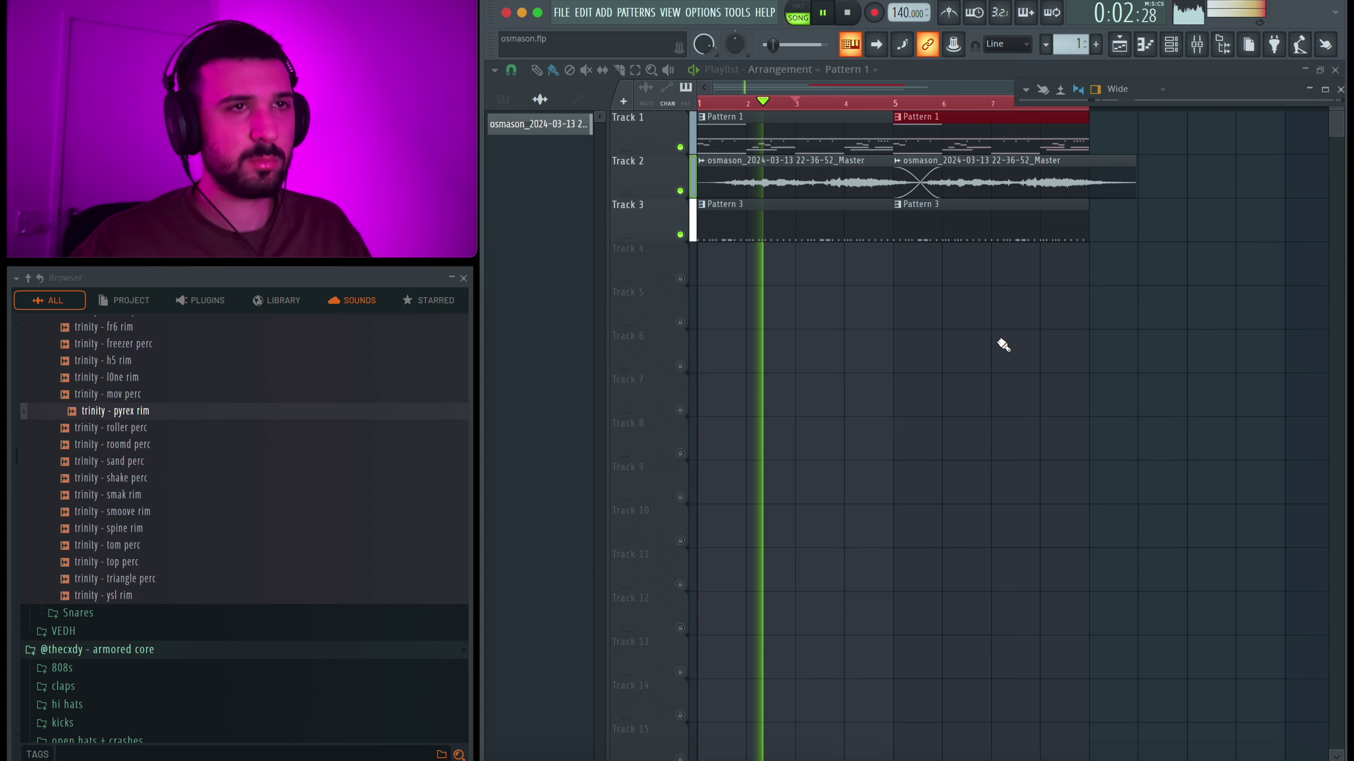
Step: Split the patterns by channel across separate playlist tracks and move the osmason Master audio clips to bar 9 on track 9
{"action": "scroll", "coordinate": [989, 309], "scroll_direction": "down", "scroll_amount": 4}
{"action": "scroll", "coordinate": [986, 307], "scroll_direction": "down", "scroll_amount": 4}
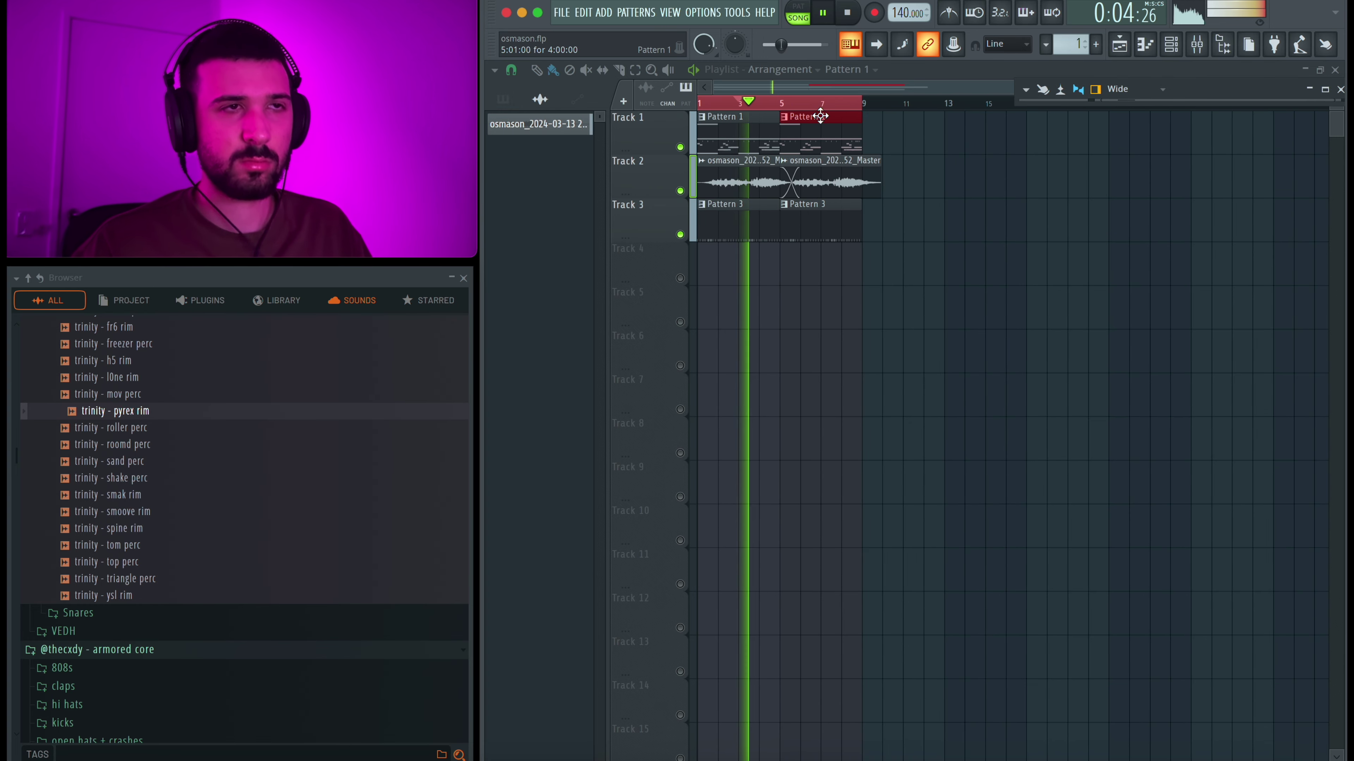
{"action": "key", "text": "space"}
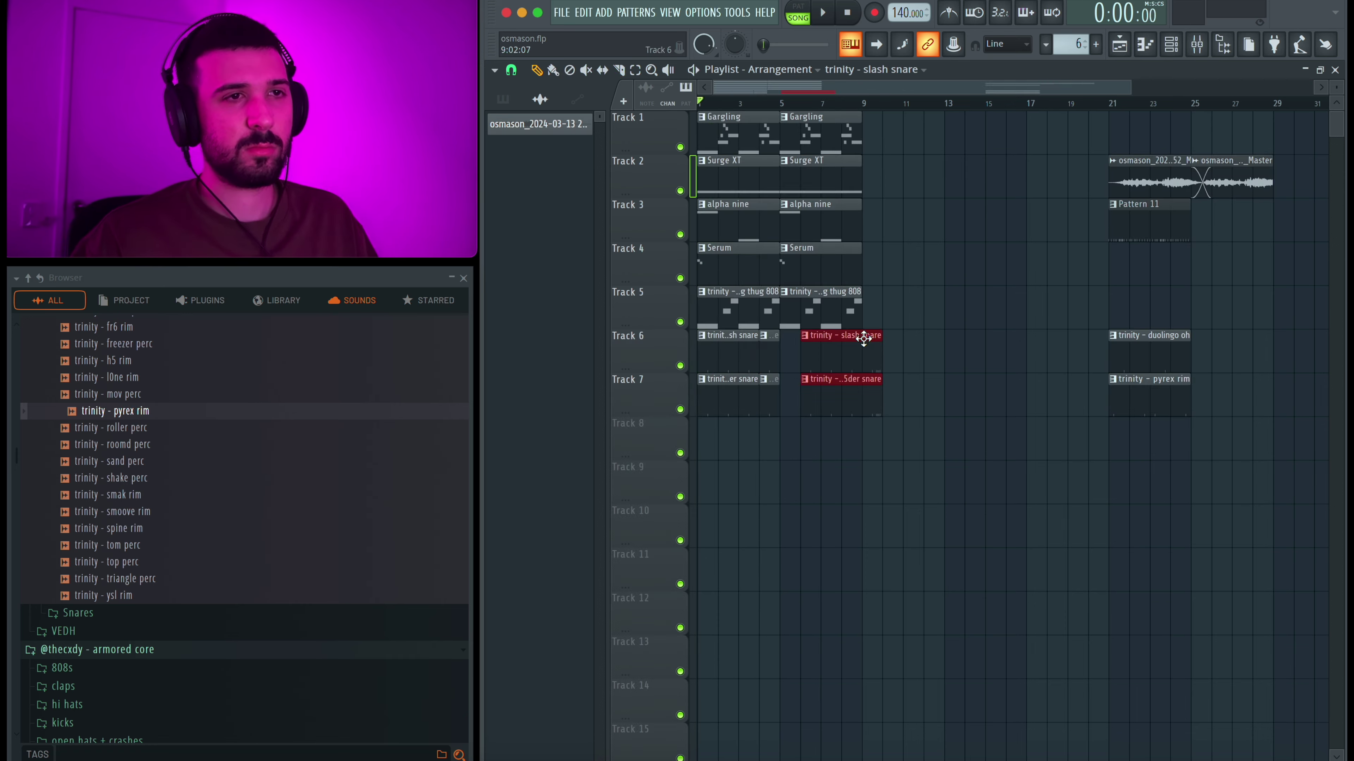
{"action": "left_click_drag", "start_coordinate": [1145, 161], "coordinate": [899, 466]}
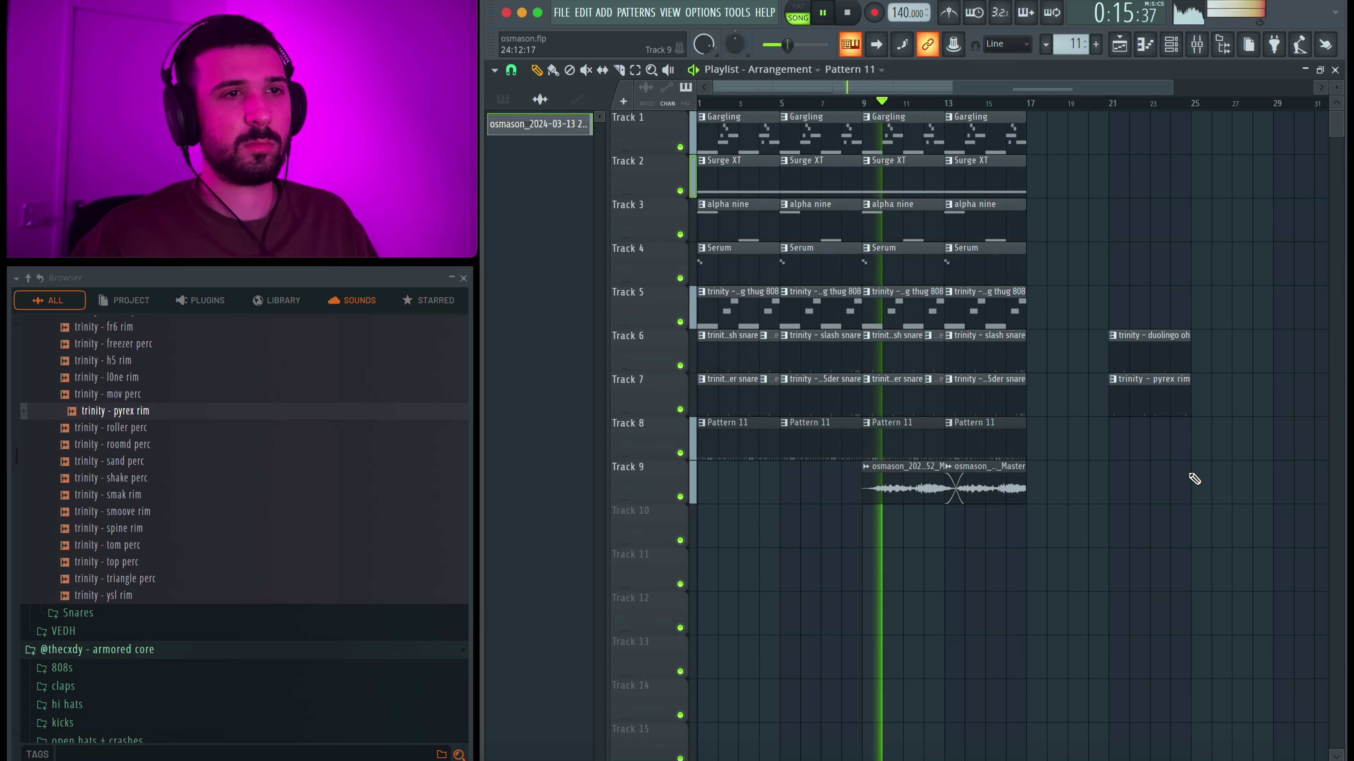
Step: Move the duolingo oh and pyrex rim clips to bar 9 on tracks 10 and 11 and duplicate them to bar 13
{"action": "left_click_drag", "start_coordinate": [1192, 476], "coordinate": [1101, 320]}
{"action": "left_click_drag", "start_coordinate": [1143, 335], "coordinate": [897, 511]}
{"action": "key", "text": "super+b"}
Step: Duplicate all clips in bars 9–17 on tracks 1–11 into bars 17–25 and play the arrangement
{"action": "left_click_drag", "start_coordinate": [1098, 610], "coordinate": [869, 118]}
{"action": "key", "text": "super+b"}
{"action": "scroll", "coordinate": [1052, 133], "scroll_direction": "down", "scroll_amount": 2}
{"action": "key", "text": "space"}
{"action": "key", "text": "space"}
{"action": "scroll", "coordinate": [1007, 160], "scroll_direction": "up", "scroll_amount": 2}
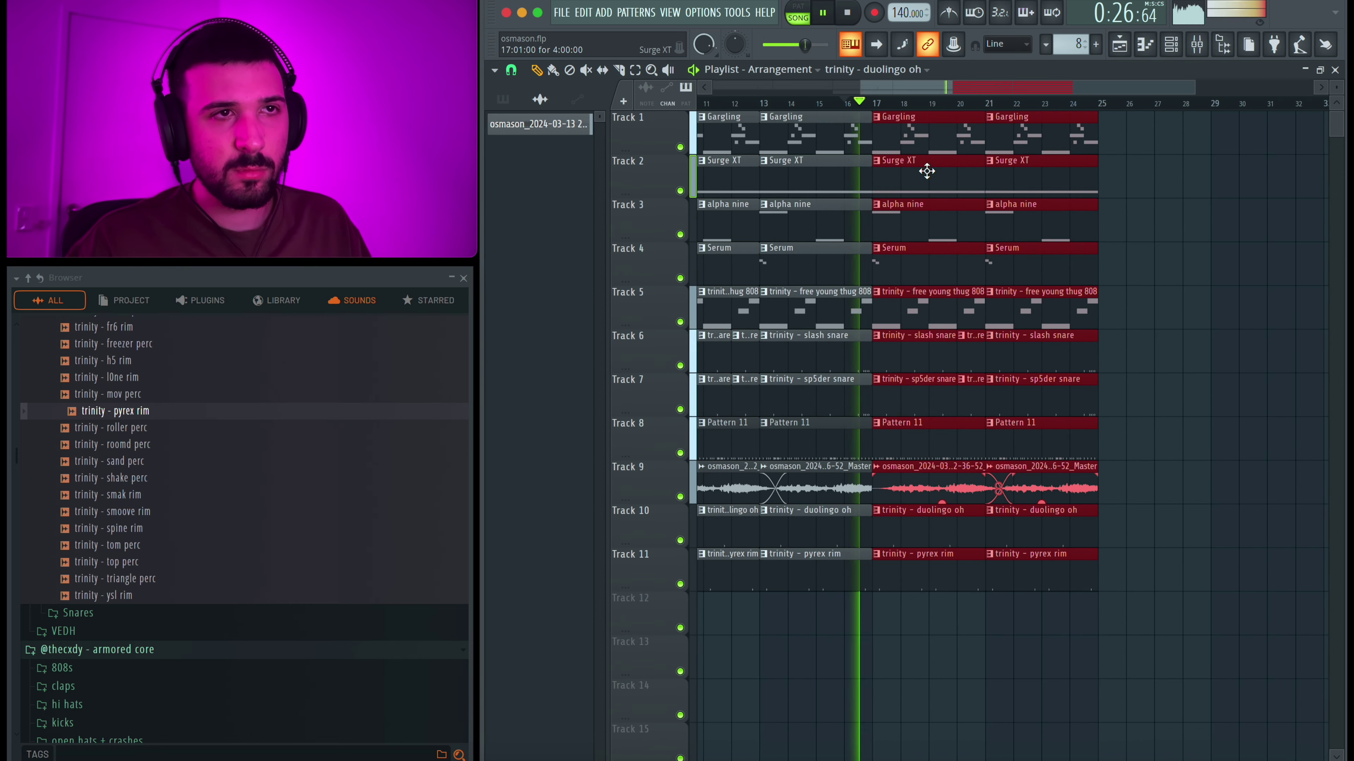
Step: Delete the Surge XT and osmason Master audio clips in bars 17–25 and clear the alpha nine clips from track 3
{"action": "right_click", "coordinate": [924, 171]}
{"action": "right_click", "coordinate": [1018, 173]}
{"action": "key", "text": "space"}
{"action": "key", "text": "space"}
{"action": "right_click", "coordinate": [954, 480]}
{"action": "right_click", "coordinate": [1028, 480]}
{"action": "scroll", "coordinate": [1055, 431], "scroll_direction": "down", "scroll_amount": 2}
{"action": "right_click", "coordinate": [1024, 226]}
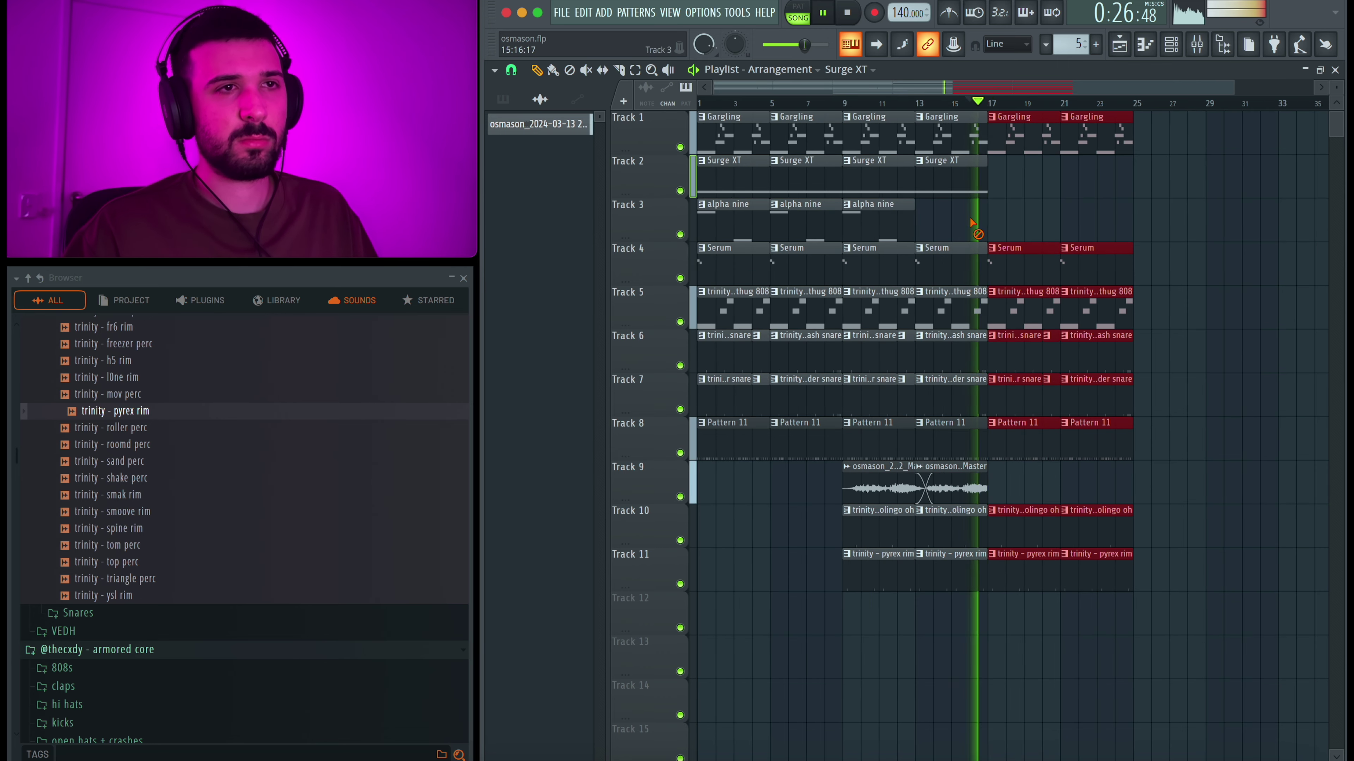
{"action": "right_click", "coordinate": [805, 227]}
Step: Move the osmason Master audio clips to track 3 so they fill bars 1–25, and delete the Gargling clips in bars 17–25
{"action": "left_click_drag", "start_coordinate": [871, 488], "coordinate": [874, 227]}
{"action": "right_click", "coordinate": [1023, 133]}
{"action": "left_click_drag", "start_coordinate": [876, 227], "coordinate": [1021, 227]}
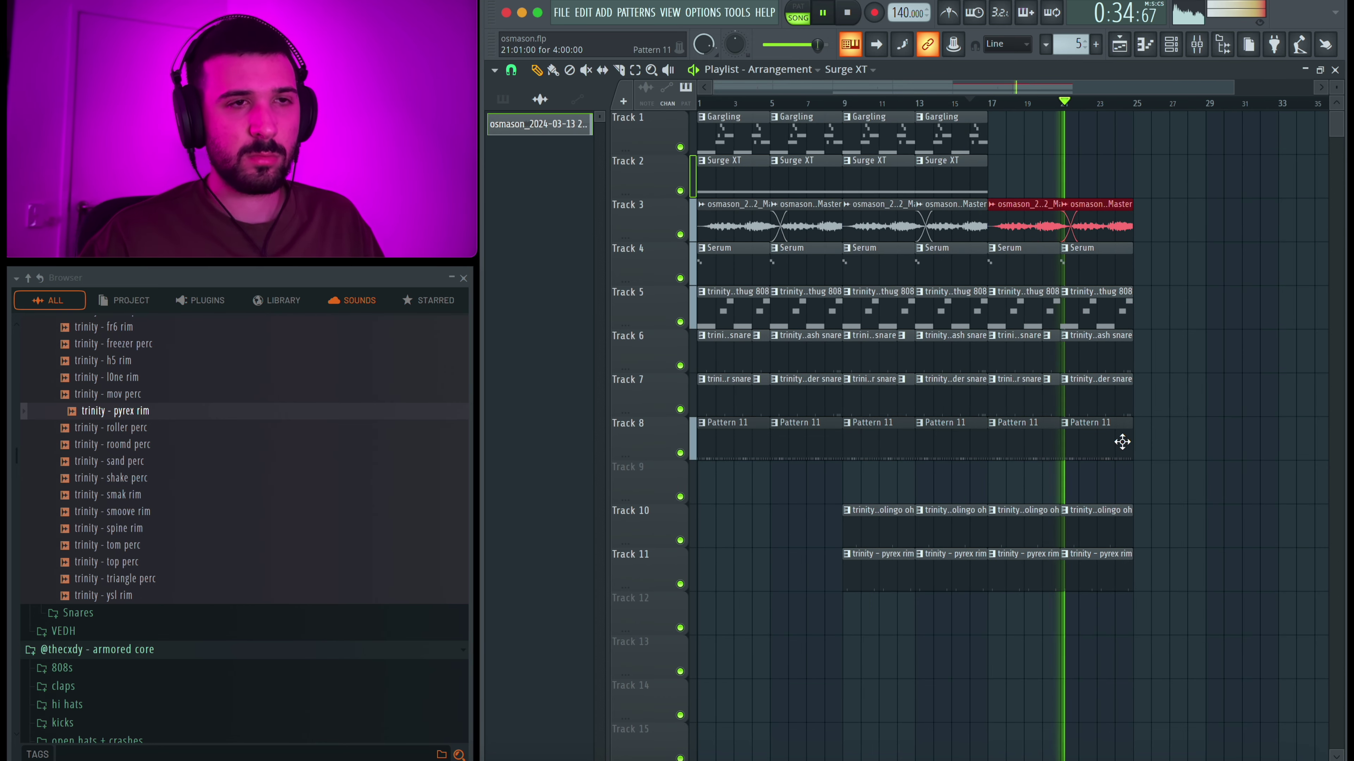
Step: Duplicate all clips in bars 17–25 into bars 25–33 and clear the selection
{"action": "left_click_drag", "start_coordinate": [1200, 583], "coordinate": [1001, 214]}
{"action": "key", "text": "super+b"}
{"action": "scroll", "coordinate": [1290, 321], "scroll_direction": "down", "scroll_amount": 1}
{"action": "left_click", "coordinate": [1290, 321], "text": "super"}
Step: Play from bar 16, place a Gargling clip at bar 17 on track 1 and make it unique
{"action": "left_click", "coordinate": [927, 102]}
{"action": "left_click", "coordinate": [927, 102]}
{"action": "left_click", "coordinate": [909, 133]}
{"action": "left_click", "coordinate": [949, 133]}
{"action": "left_click", "coordinate": [943, 116]}
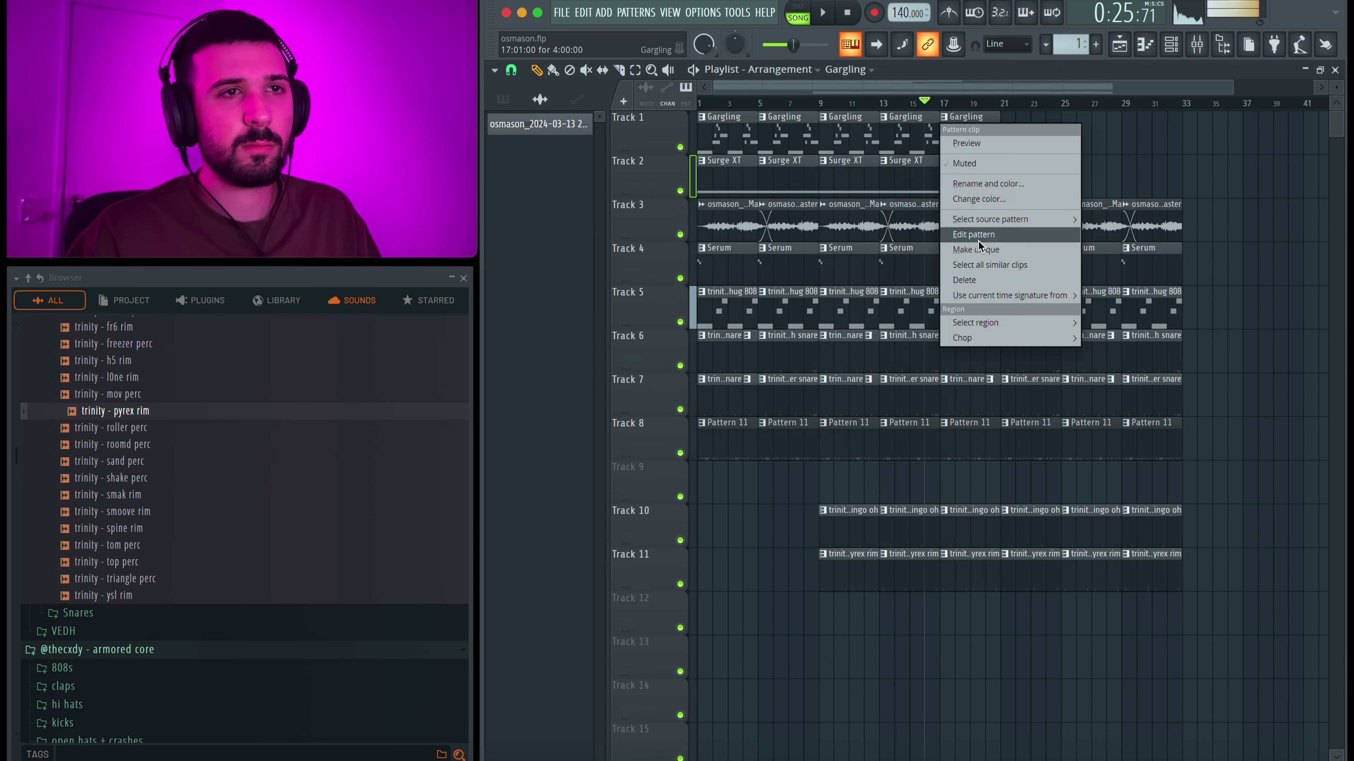
{"action": "left_click", "coordinate": [976, 249]}
Step: Thin out the notes in the Gargling #2 pattern and shorten its clip at bar 17 to about one bar
{"action": "double_click", "coordinate": [959, 136]}
{"action": "right_click", "coordinate": [751, 416]}
{"action": "key", "text": "Escape"}
{"action": "mouse_move", "coordinate": [999, 123]}
{"action": "left_mouse_down"}
{"action": "mouse_move", "coordinate": [952, 123]}
{"action": "mouse_move", "coordinate": [1039, 143]}
{"action": "mouse_move", "coordinate": [979, 140]}
{"action": "left_mouse_up"}
{"action": "left_click", "coordinate": [1013, 136]}
{"action": "key", "text": "space"}
{"action": "key", "text": "space"}
Step: Repeat the short Gargling #2 clips through bars 21–25 and place full four-bar Gargling #2 clips at bars 25 and 29
{"action": "left_click_drag", "start_coordinate": [999, 187], "coordinate": [945, 133]}
{"action": "key", "text": "super+b"}
{"action": "left_click", "coordinate": [1073, 141]}
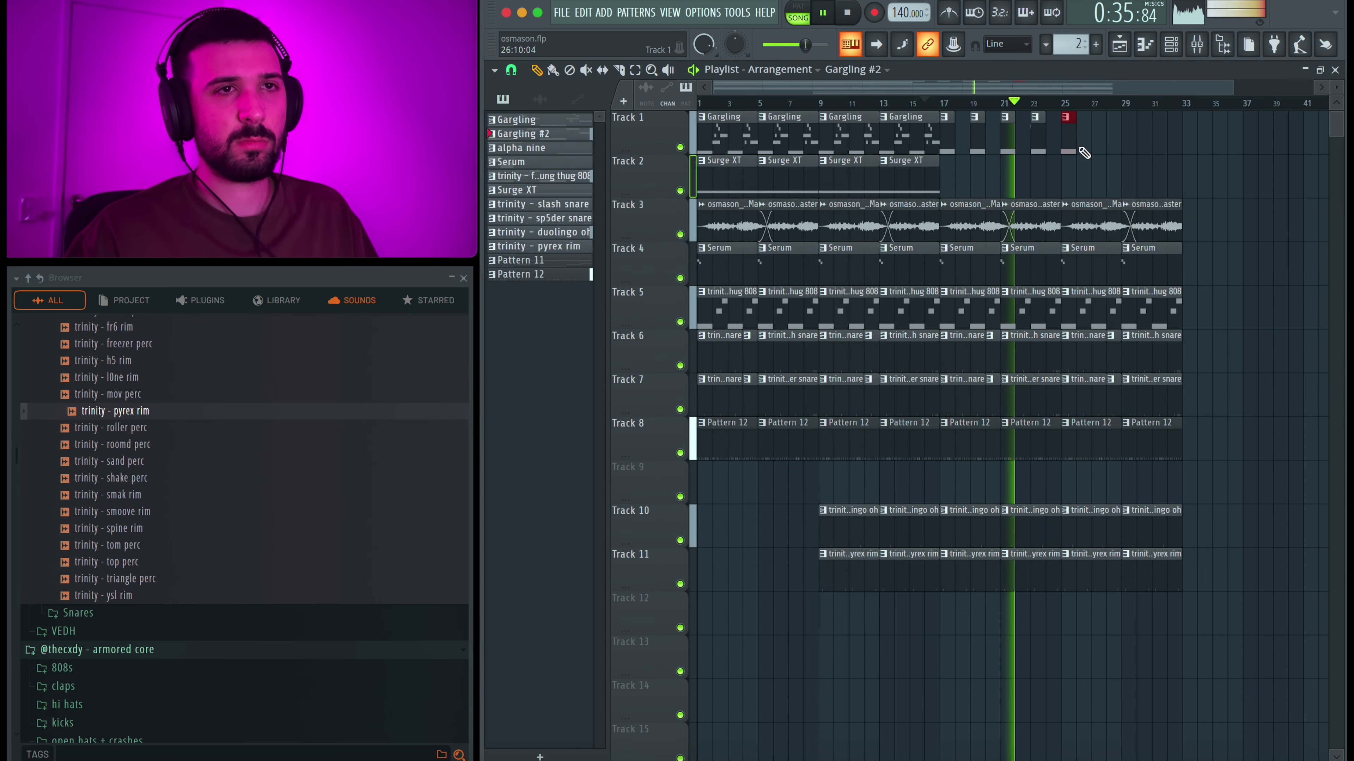
{"action": "left_click_drag", "start_coordinate": [1079, 145], "coordinate": [1123, 144]}
{"action": "left_click", "coordinate": [1151, 139]}
Step: Delete the audio clips in bars 25–33 on track 3 and move the duolingo oh and pyrex rim clips up to tracks 9 and 10
{"action": "right_click", "coordinate": [1152, 224]}
{"action": "right_click", "coordinate": [1096, 224]}
{"action": "scroll", "coordinate": [1162, 382], "scroll_direction": "down", "scroll_amount": 1}
{"action": "left_click_drag", "start_coordinate": [1146, 581], "coordinate": [815, 469]}
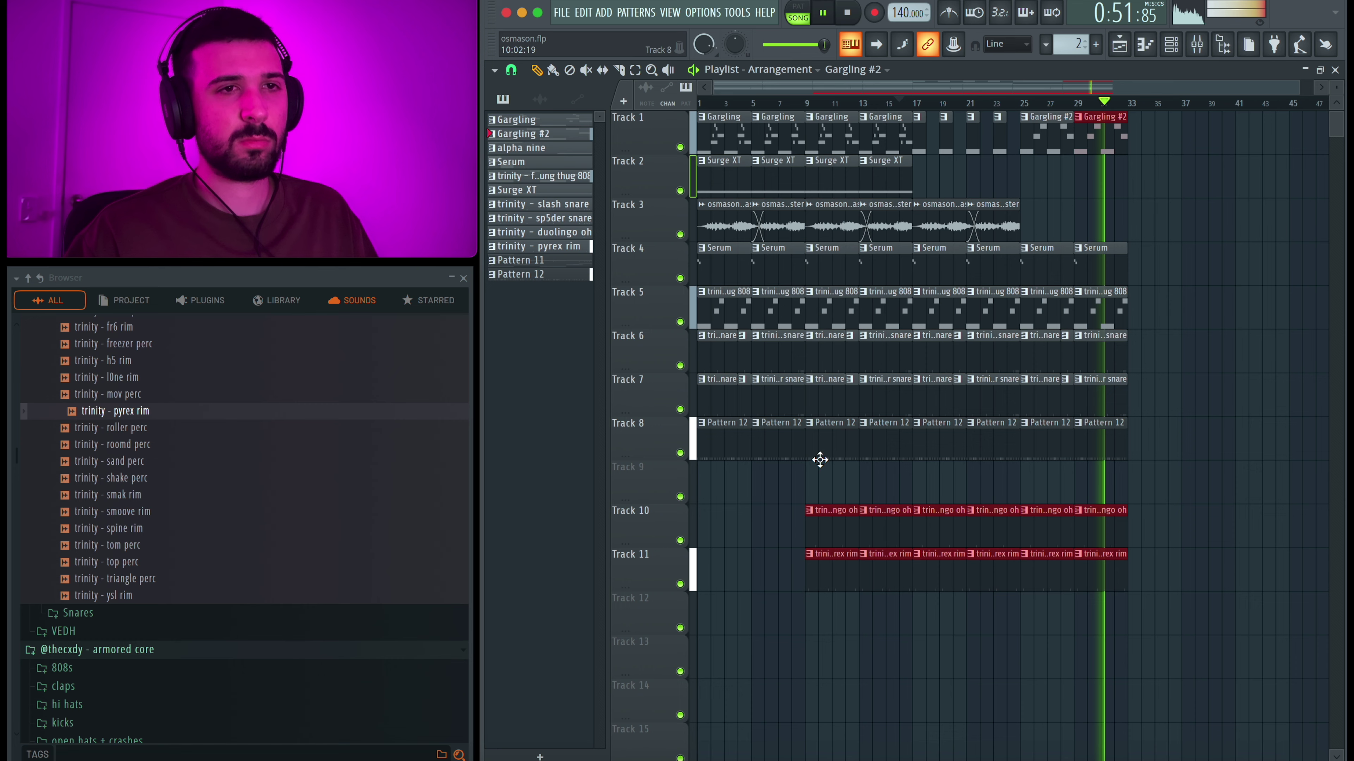
{"action": "left_click_drag", "start_coordinate": [824, 528], "coordinate": [824, 484]}
Step: Place Surge XT clips at bars 25 and 29 on track 2, delete the Serum clips in bars 25–33 and play the section
{"action": "key", "text": "space"}
{"action": "left_click", "coordinate": [1087, 103]}
{"action": "left_click", "coordinate": [994, 103]}
{"action": "left_click", "coordinate": [887, 179]}
{"action": "left_click", "coordinate": [1044, 181]}
{"action": "left_click", "coordinate": [1098, 181]}
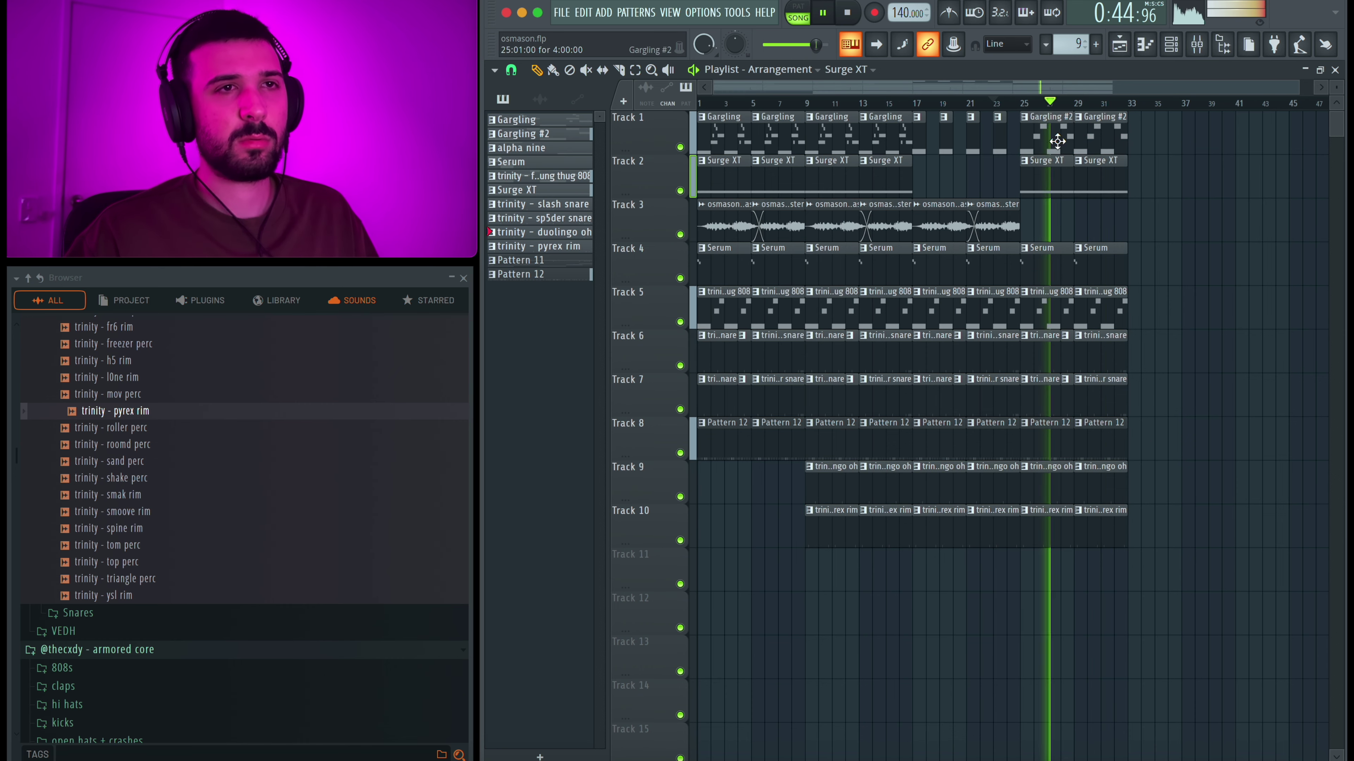
{"action": "right_click", "coordinate": [1048, 266]}
{"action": "right_click", "coordinate": [1099, 266]}
{"action": "key", "text": "space"}
{"action": "key", "text": "space"}
Step: Duplicate the whole arrangement in bars 1–33 into bars 33–65
{"action": "left_click_drag", "start_coordinate": [1146, 565], "coordinate": [706, 128]}
{"action": "key", "text": "super+b"}
{"action": "scroll", "coordinate": [1006, 293], "scroll_direction": "down", "scroll_amount": 1}
{"action": "scroll", "coordinate": [1010, 298], "scroll_direction": "up", "scroll_amount": 3}
Step: Shorten the last 808, Pattern 12, duolingo oh and pyrex rim clips so they stop just before bar 33
{"action": "left_click_drag", "start_coordinate": [959, 559], "coordinate": [1006, 351]}
{"action": "key", "text": "super+d"}
{"action": "left_click_drag", "start_coordinate": [1016, 424], "coordinate": [995, 424]}
{"action": "left_click_drag", "start_coordinate": [1017, 468], "coordinate": [996, 509]}
{"action": "scroll", "coordinate": [976, 327], "scroll_direction": "down", "scroll_amount": 1}
{"action": "scroll", "coordinate": [991, 320], "scroll_direction": "up", "scroll_amount": 3}
{"action": "left_click_drag", "start_coordinate": [1082, 293], "coordinate": [1055, 293]}
{"action": "scroll", "coordinate": [1067, 336], "scroll_direction": "down", "scroll_amount": 6}
{"action": "scroll", "coordinate": [913, 428], "scroll_direction": "up", "scroll_amount": 3}
Step: Copy the shortened 808, Pattern 12, duolingo oh and pyrex rim clips to the end of the second half, before bar 65
{"action": "left_click_drag", "start_coordinate": [816, 589], "coordinate": [806, 317]}
{"action": "left_click_drag", "start_coordinate": [813, 336], "coordinate": [1193, 336]}
{"action": "scroll", "coordinate": [1066, 336], "scroll_direction": "down", "scroll_amount": 3}
Step: Automate the master volume on track 11 with a fade-out from about bar 61 to bar 65, and play from about bar 49
{"action": "key", "text": "F9"}
{"action": "left_click", "coordinate": [1303, 70]}
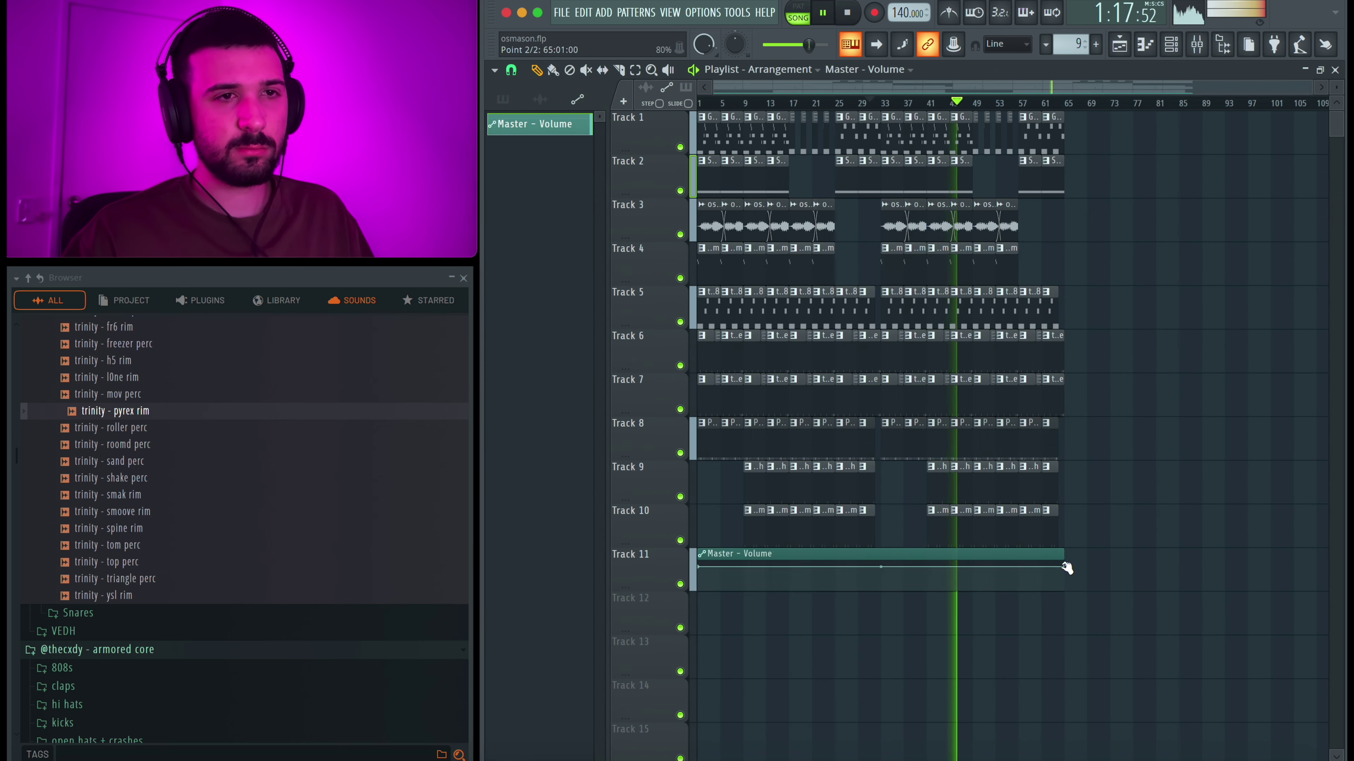
{"action": "right_click", "coordinate": [1015, 568]}
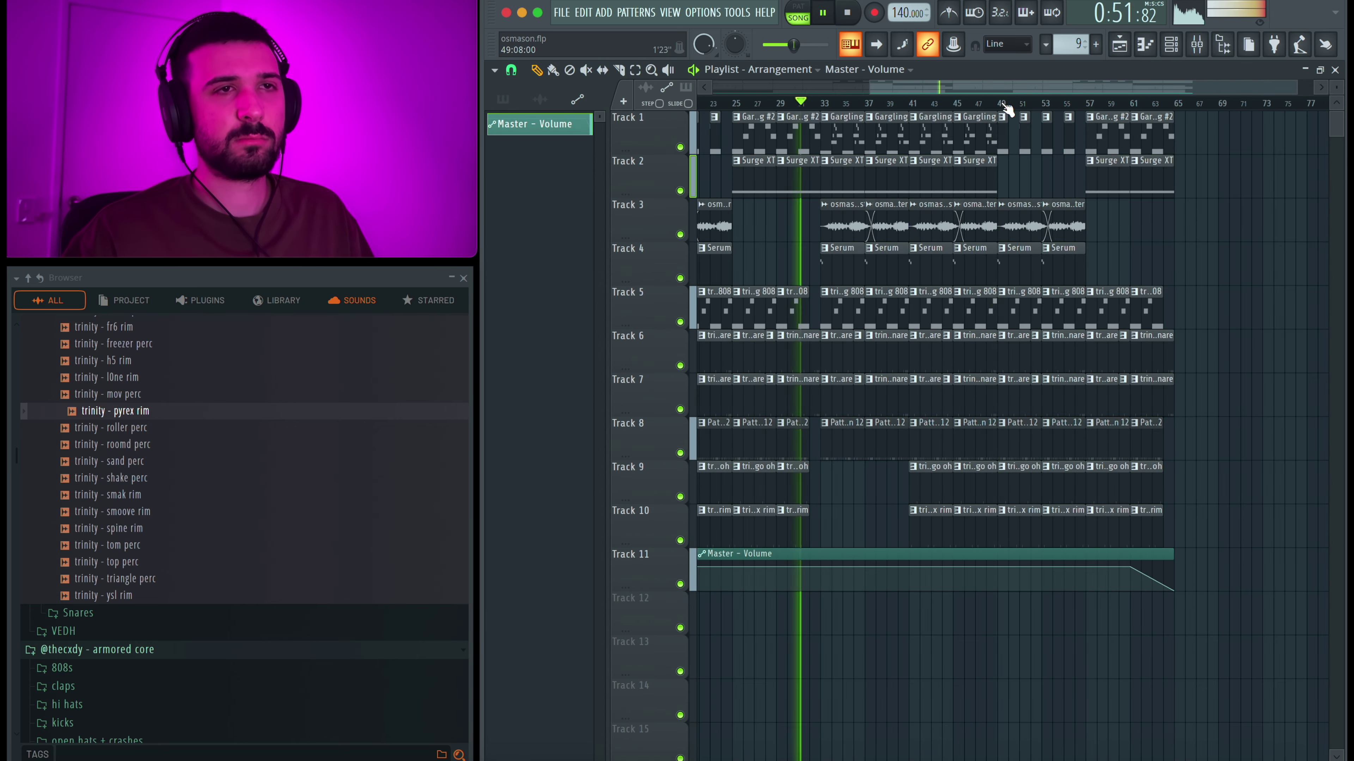
{"action": "left_click", "coordinate": [1005, 103]}
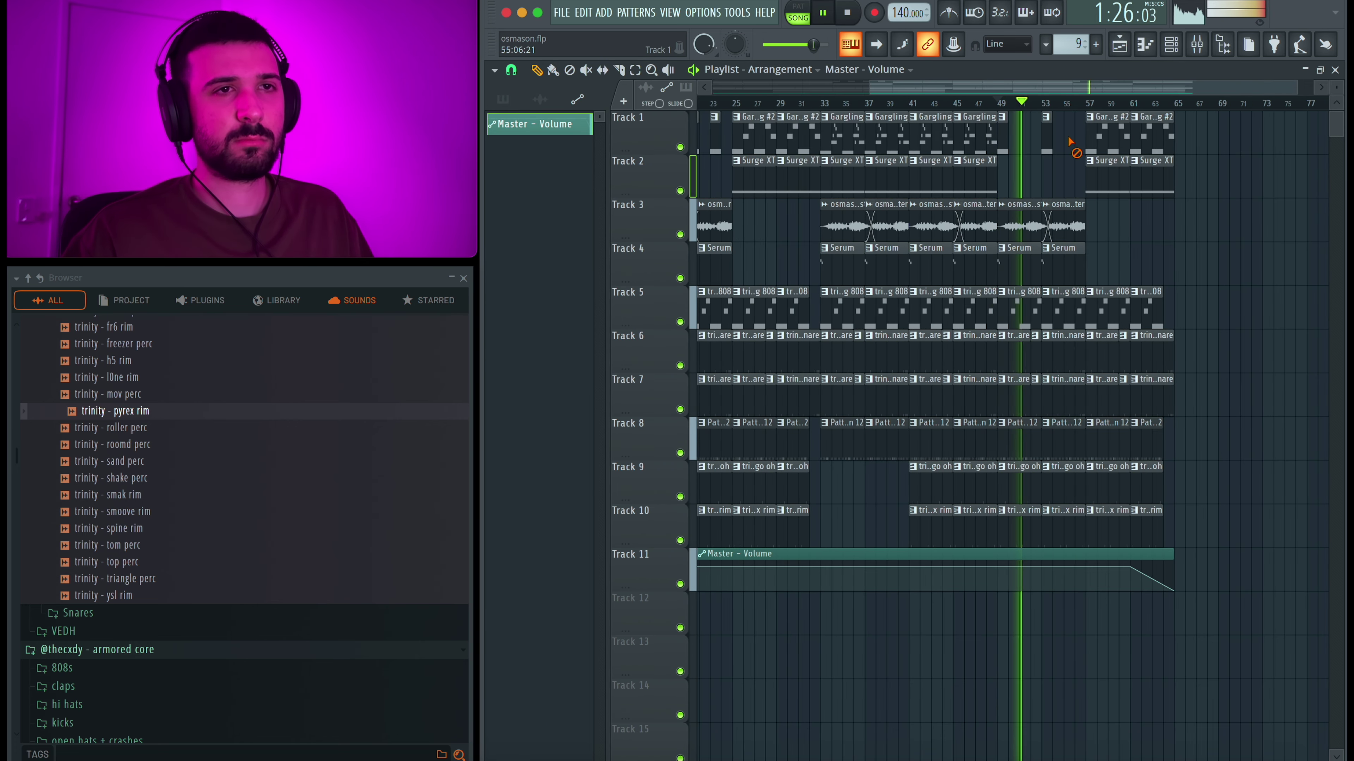
{"action": "scroll", "coordinate": [1016, 123], "scroll_direction": "down", "scroll_amount": 2}
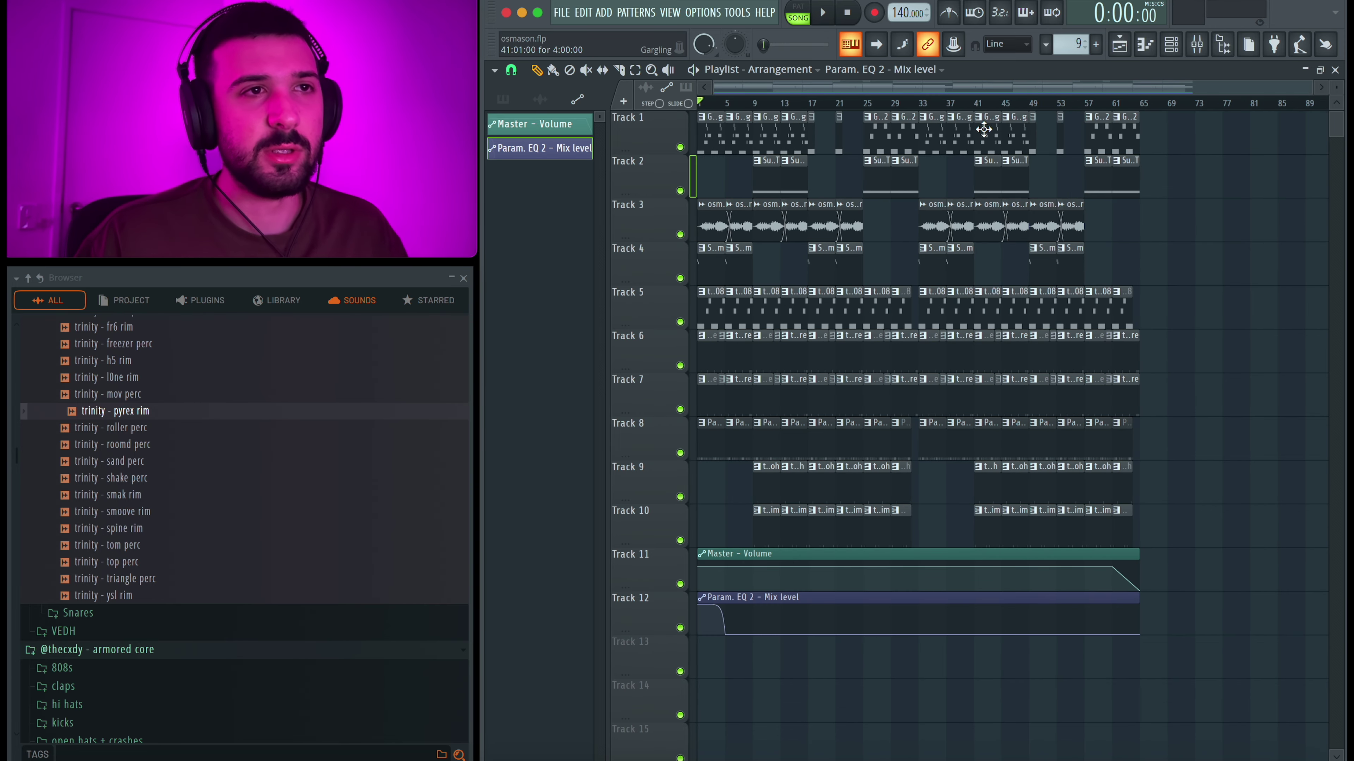
{"action": "scroll", "coordinate": [909, 239], "scroll_direction": "up", "scroll_amount": 3}
{"action": "scroll", "coordinate": [909, 238], "scroll_direction": "down", "scroll_amount": 4}
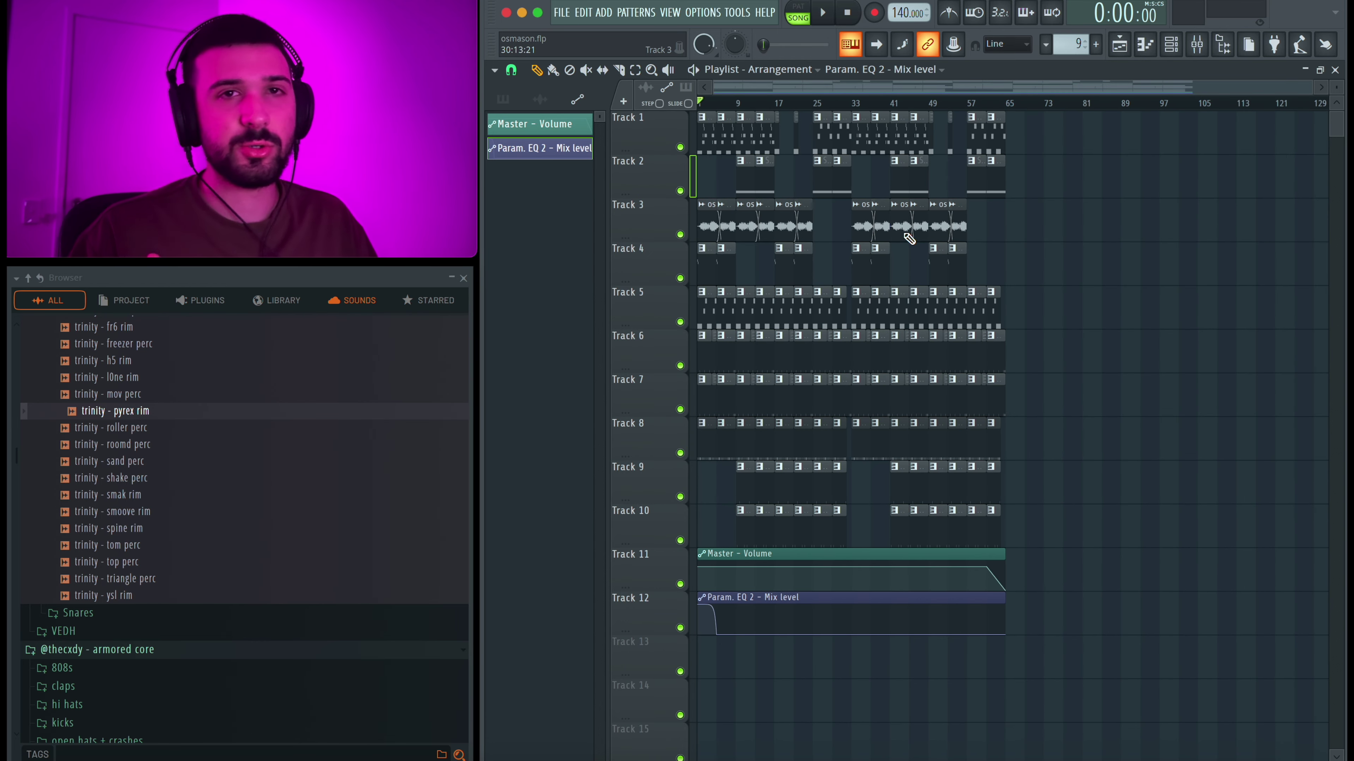
{"action": "scroll", "coordinate": [810, 375], "scroll_direction": "up", "scroll_amount": 4}
{"action": "scroll", "coordinate": [810, 374], "scroll_direction": "down", "scroll_amount": 2}
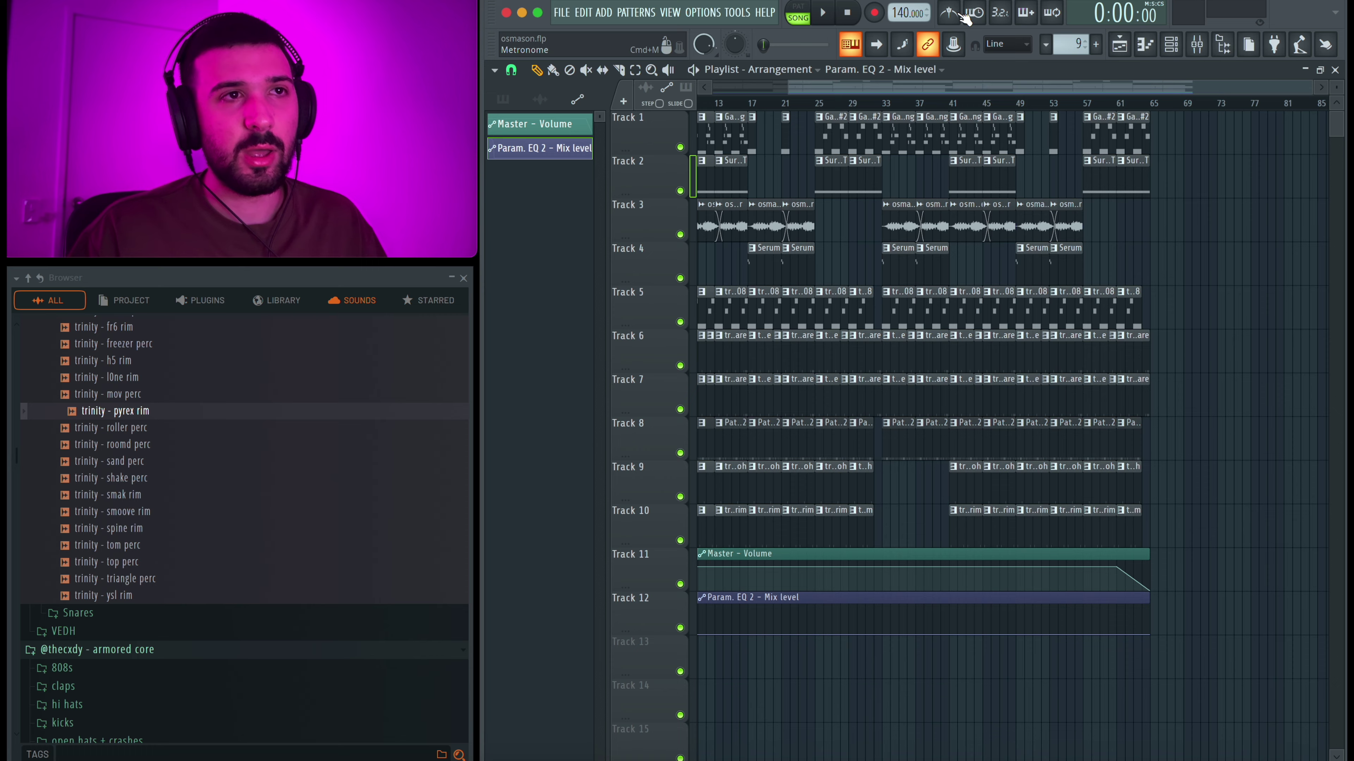
{"action": "left_click_drag", "start_coordinate": [935, 86], "coordinate": [832, 84]}
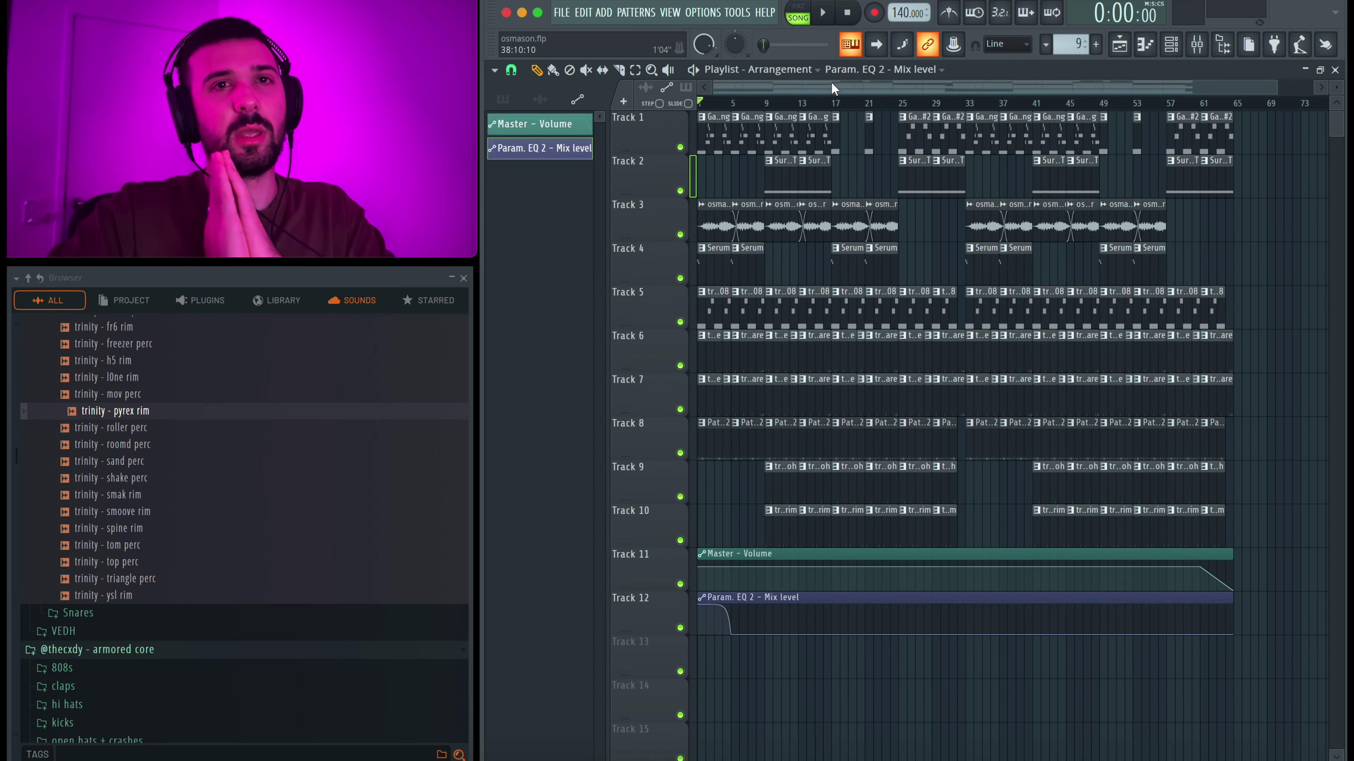